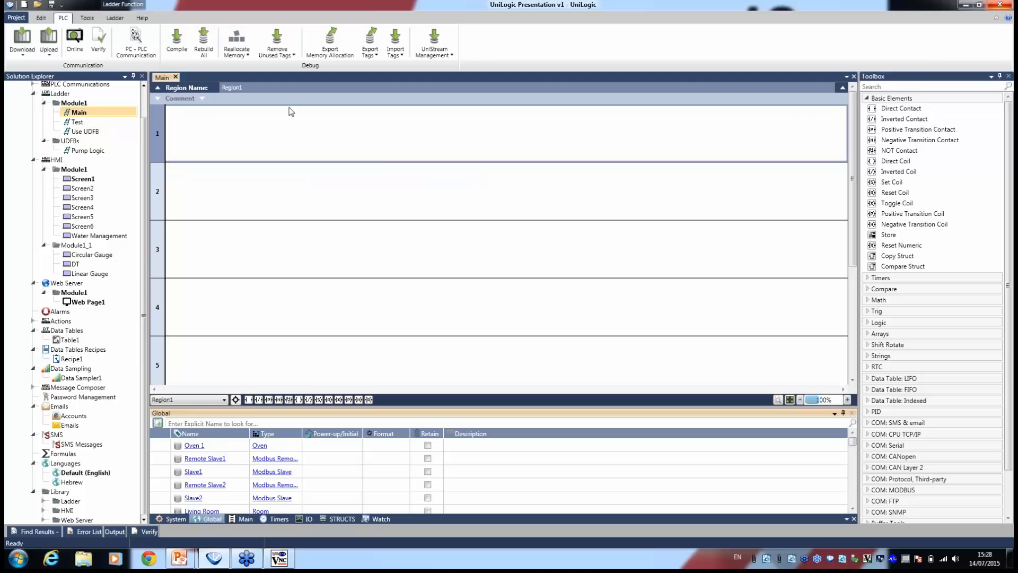
Step: Open HMI Screen1, place the Main ladder function side by side with it, and regroup both as tabs with Main in front
click(85, 177)
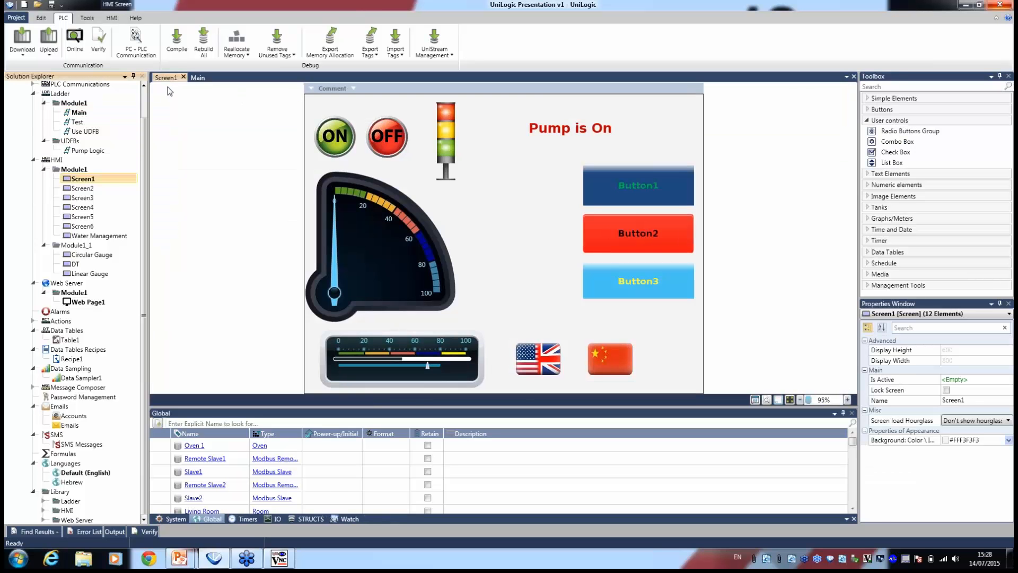
drag(200, 78, 523, 249)
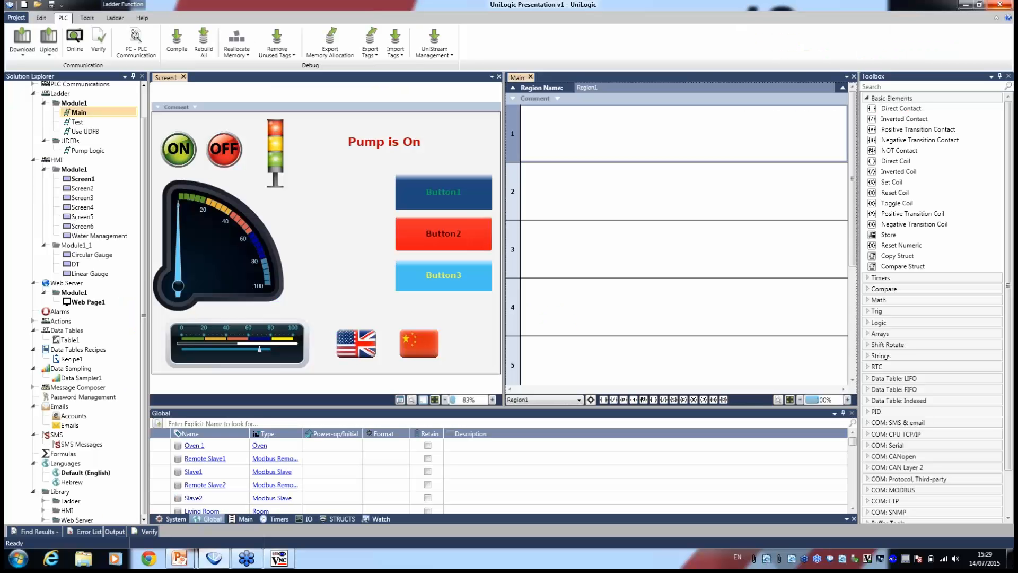
drag(521, 77, 325, 244)
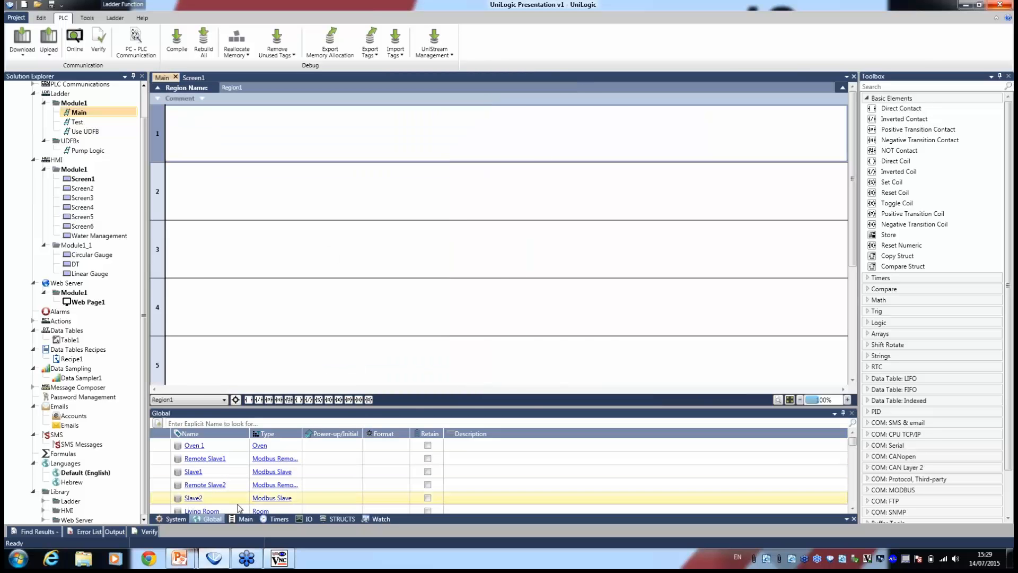
Step: Examine the member tags and data types of the Oven and Pump structs
click(342, 519)
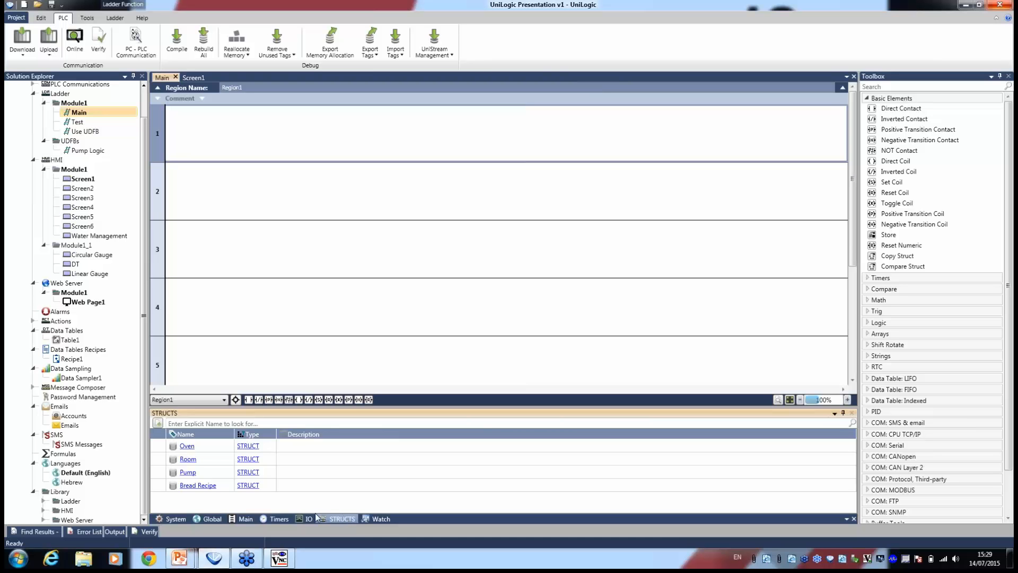
click(196, 473)
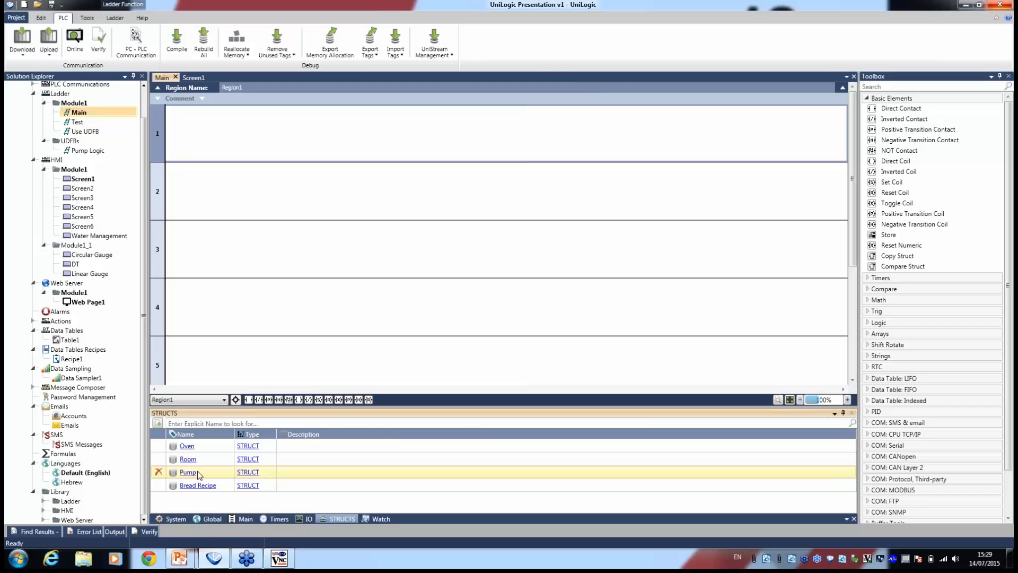
click(251, 448)
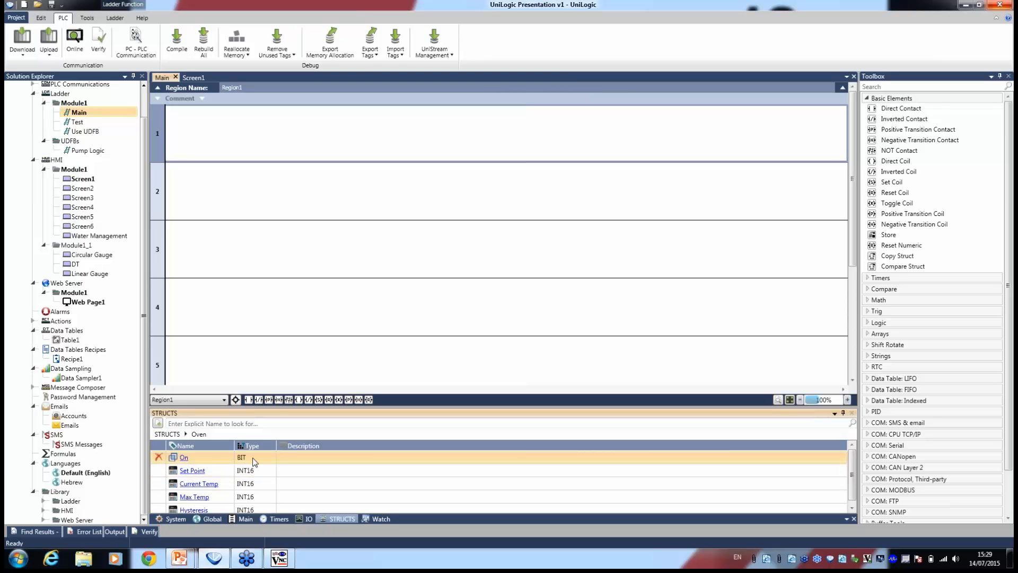
click(170, 433)
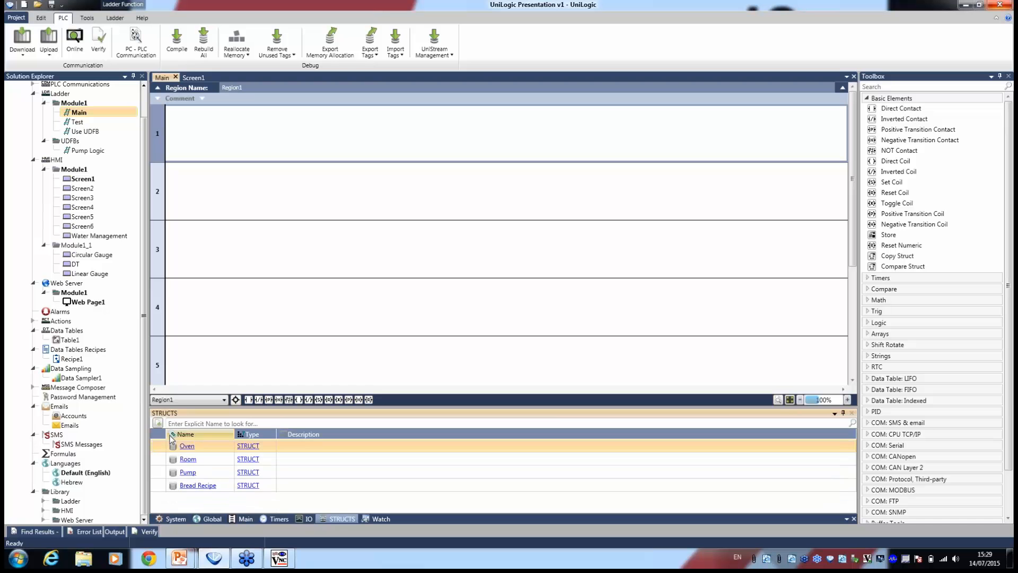
click(246, 472)
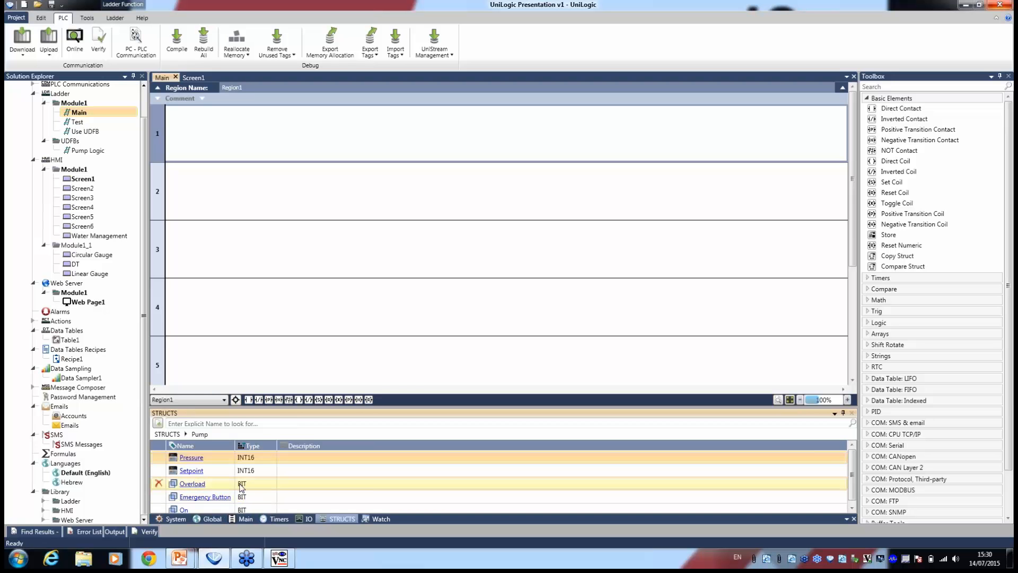
click(169, 434)
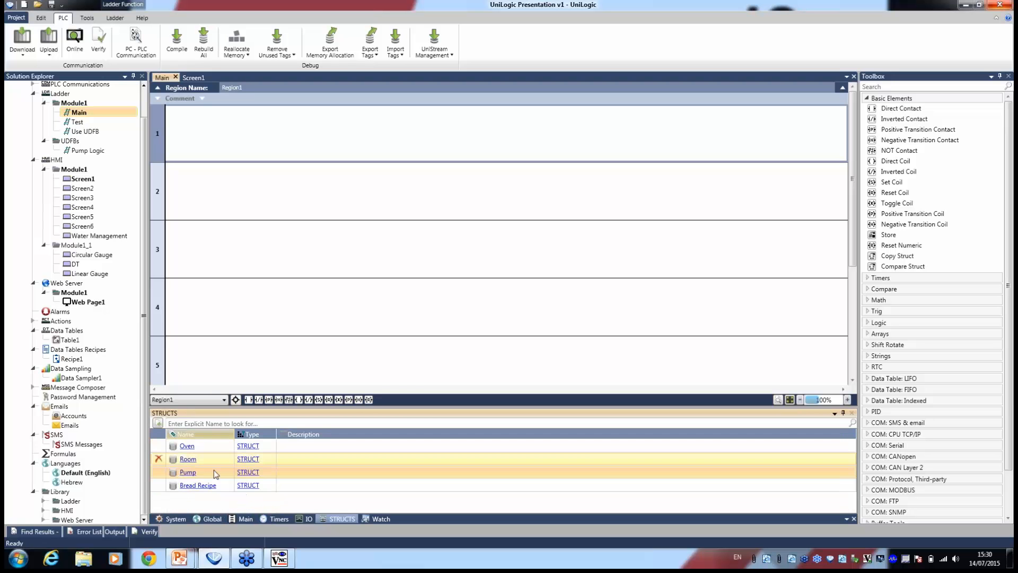
Step: Add two global tags named Pump1 and Pump2, both using the Pump struct type
click(214, 517)
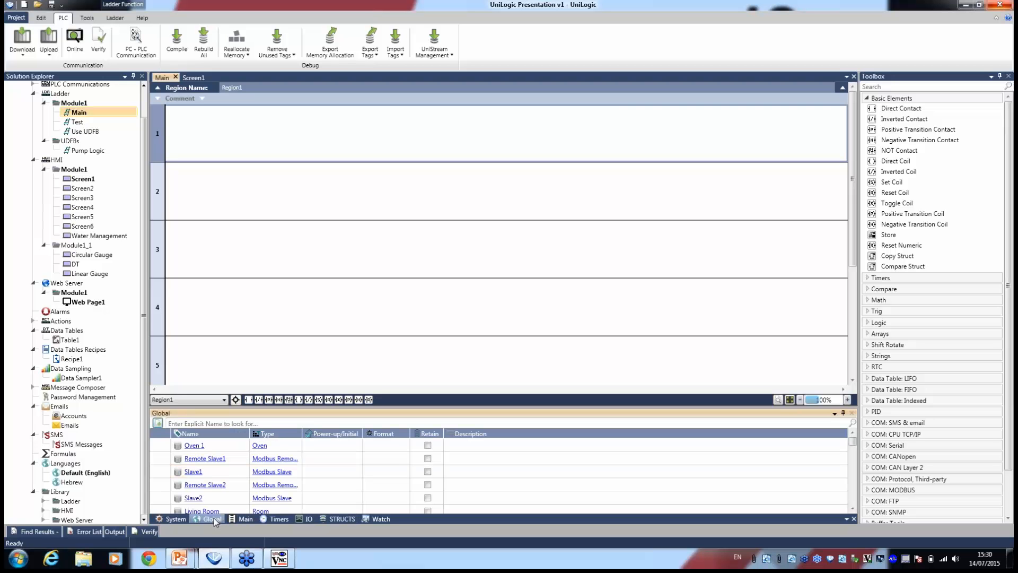
click(157, 423)
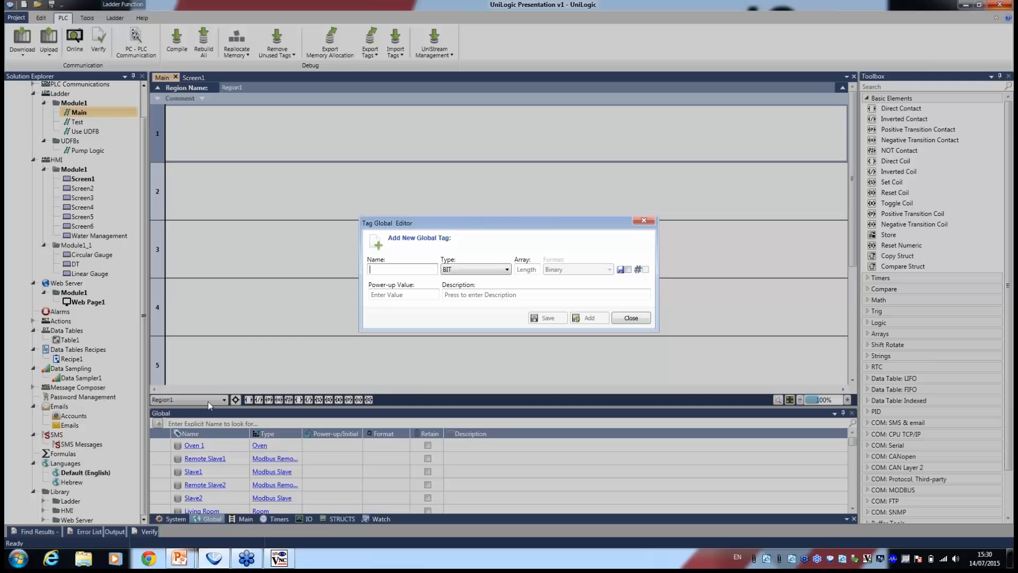
text(Pump1)
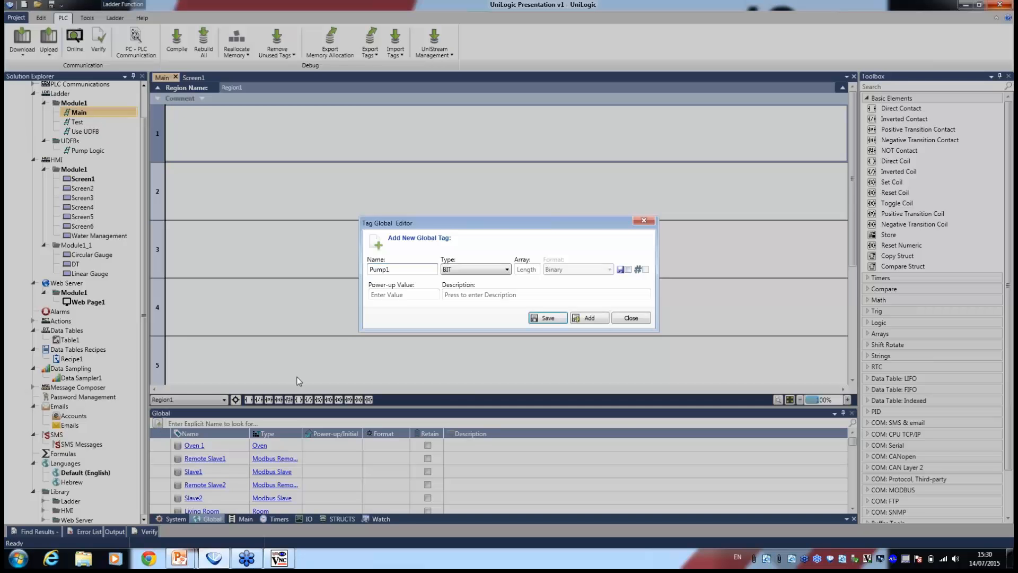
click(467, 269)
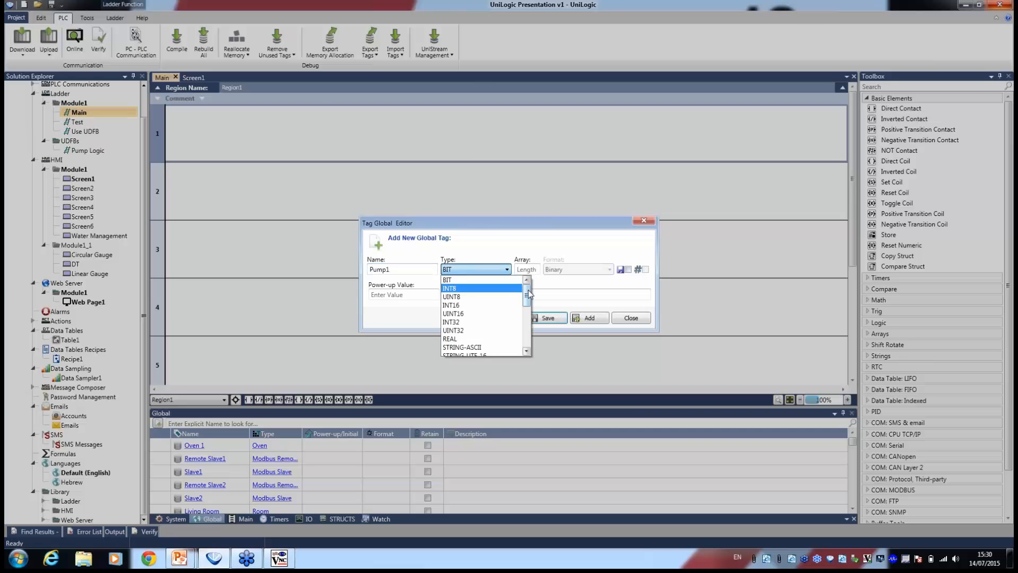
drag(525, 293, 528, 339)
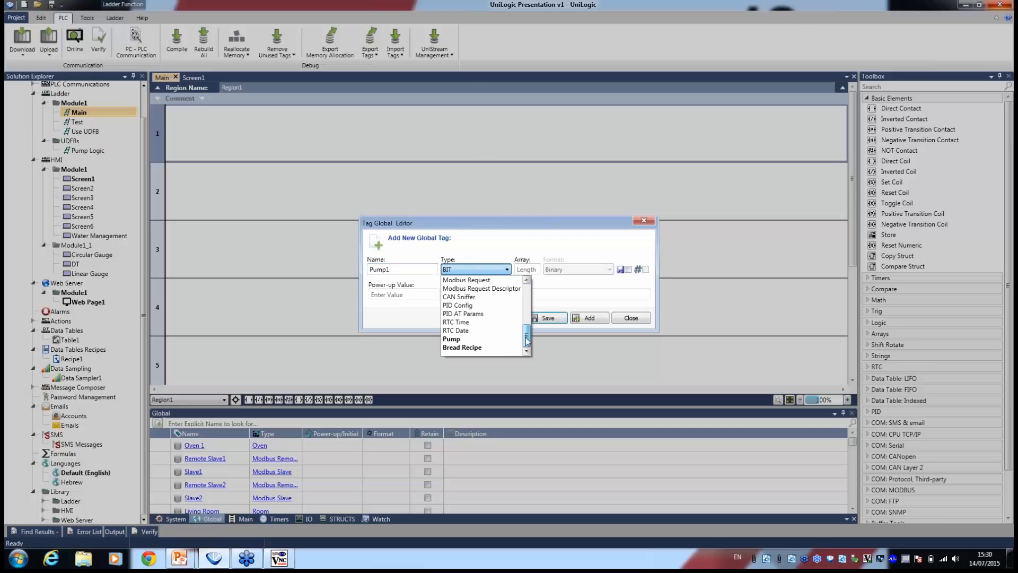
click(467, 339)
click(594, 320)
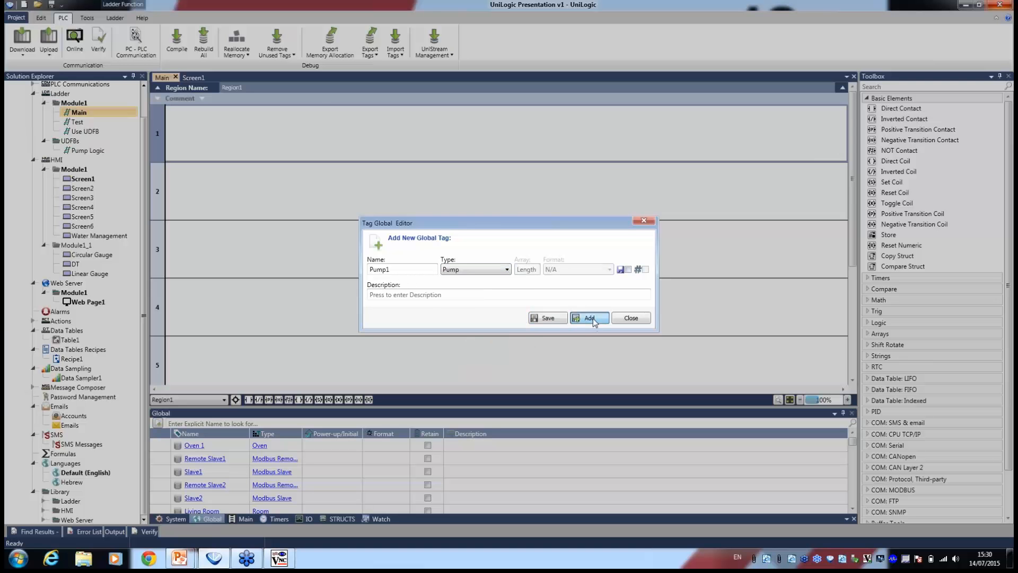
text(Pump)
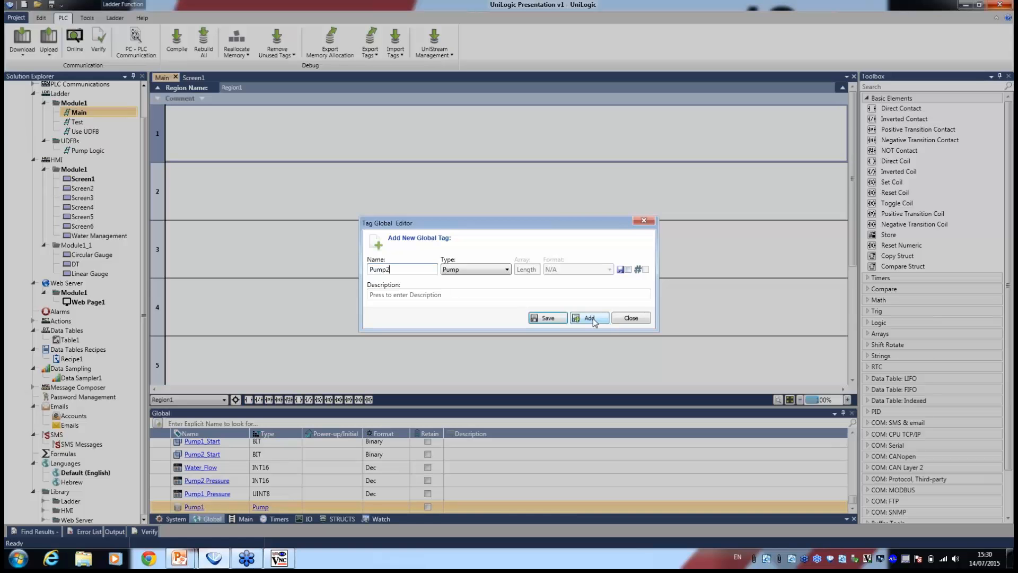
click(558, 321)
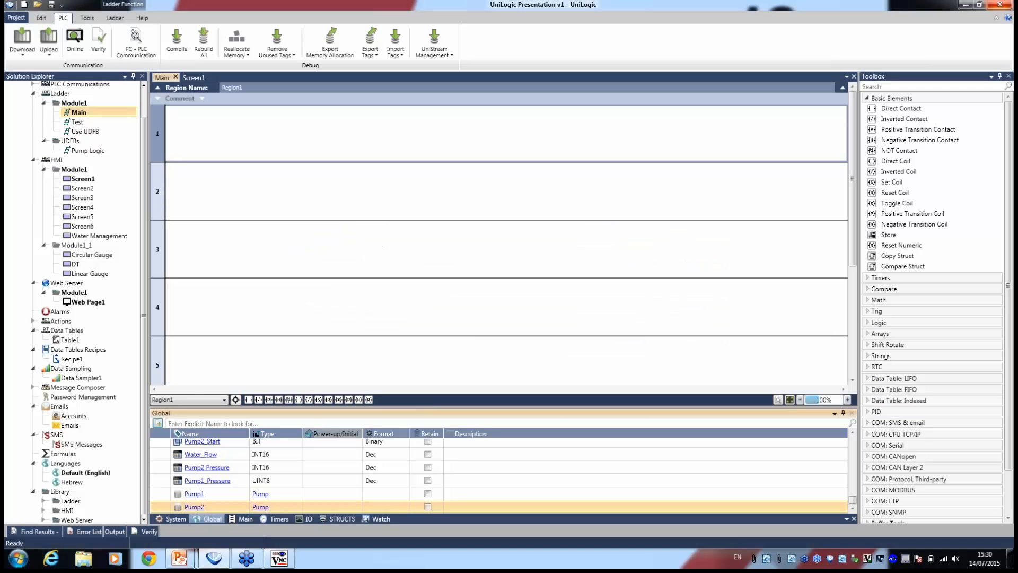
Step: Inspect the member tags inside the global tags Pump1 and Pump2, and return to the global tag list
click(263, 496)
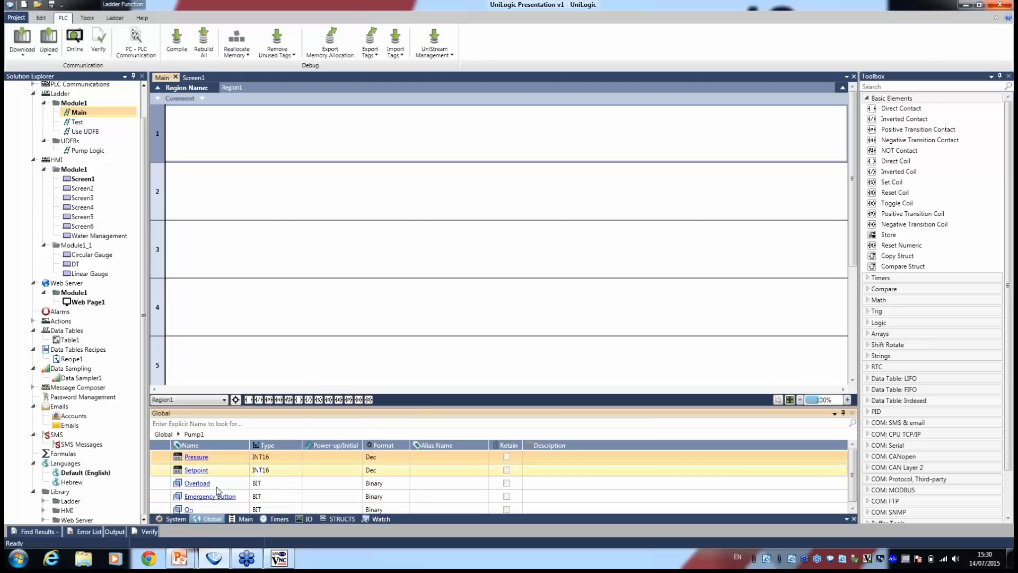
click(163, 435)
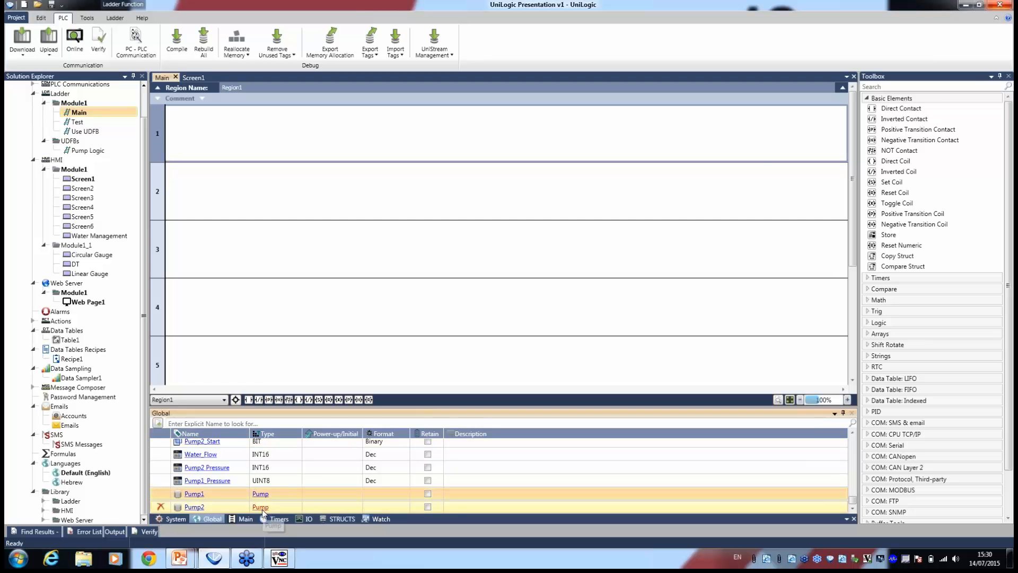
click(261, 508)
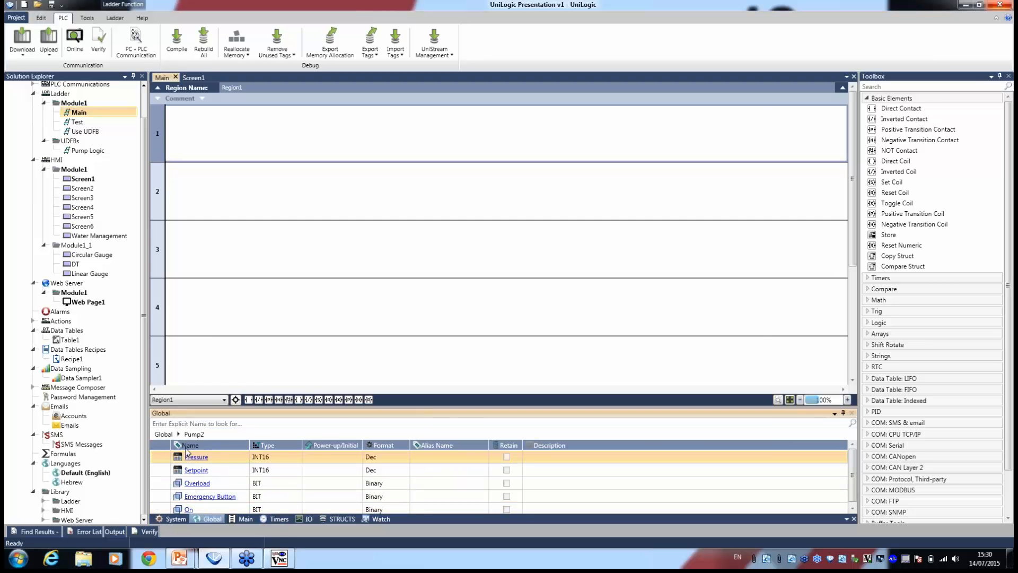
click(163, 434)
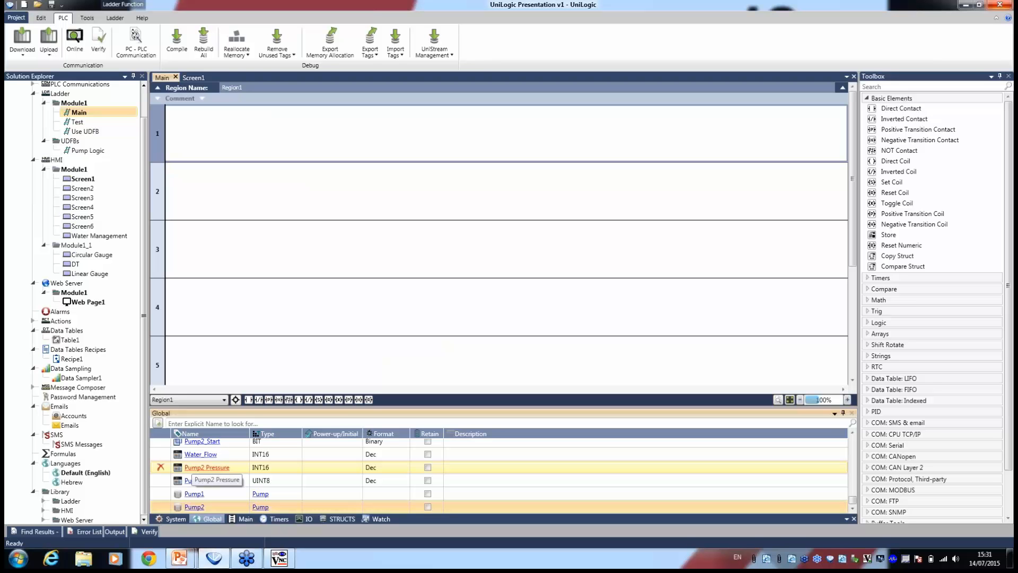
click(294, 484)
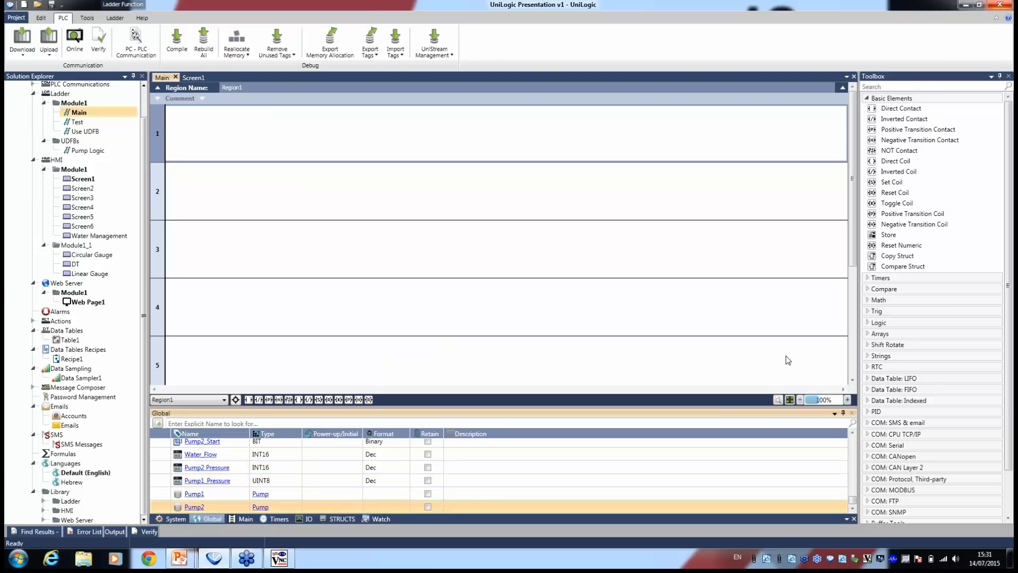
Step: Place a direct, two inverted, another direct and a positive transition contact in series on rung 1 of Main
drag(876, 114, 196, 152)
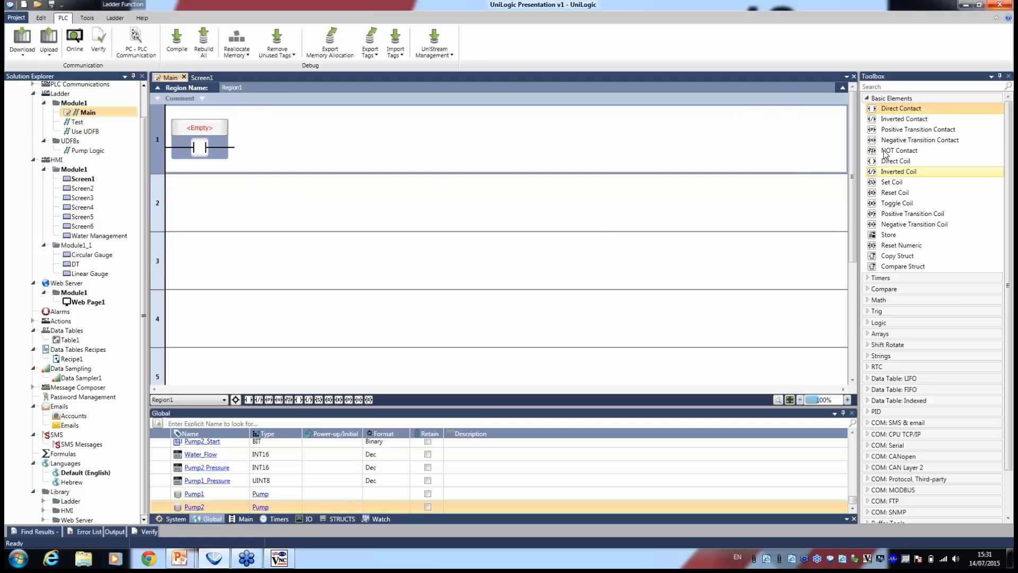
drag(905, 119, 242, 152)
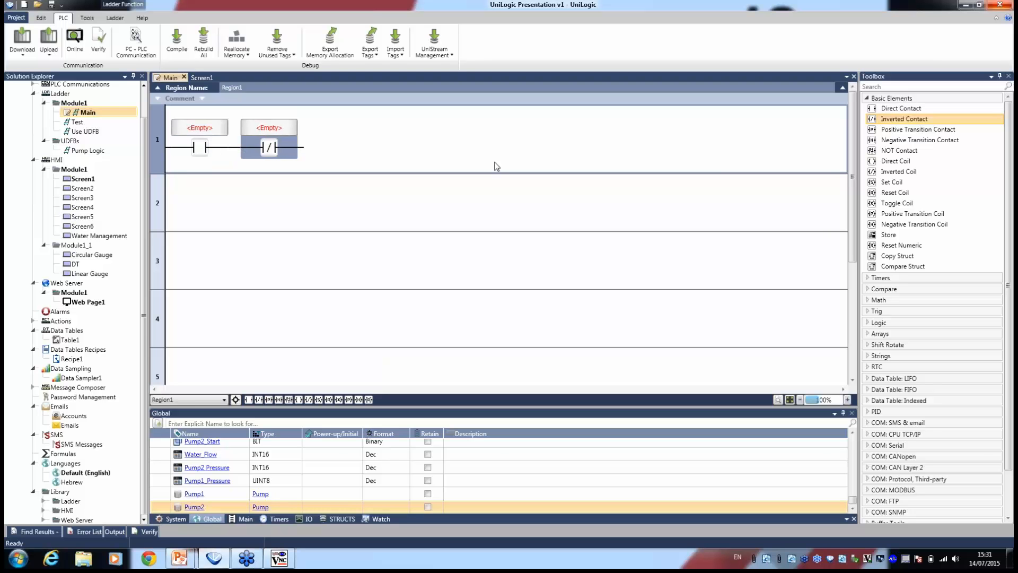
double_click(879, 119)
double_click(879, 110)
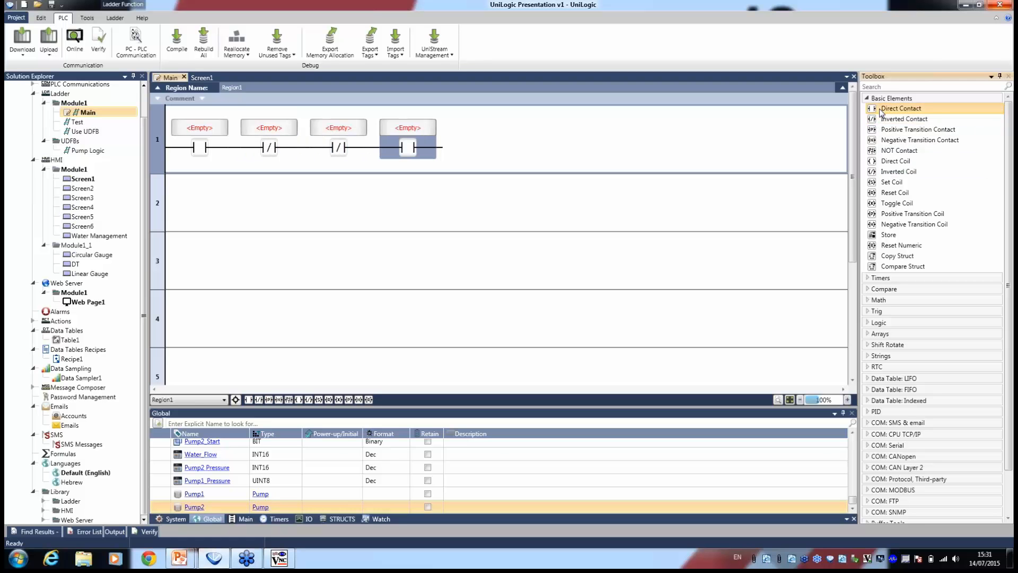
double_click(880, 130)
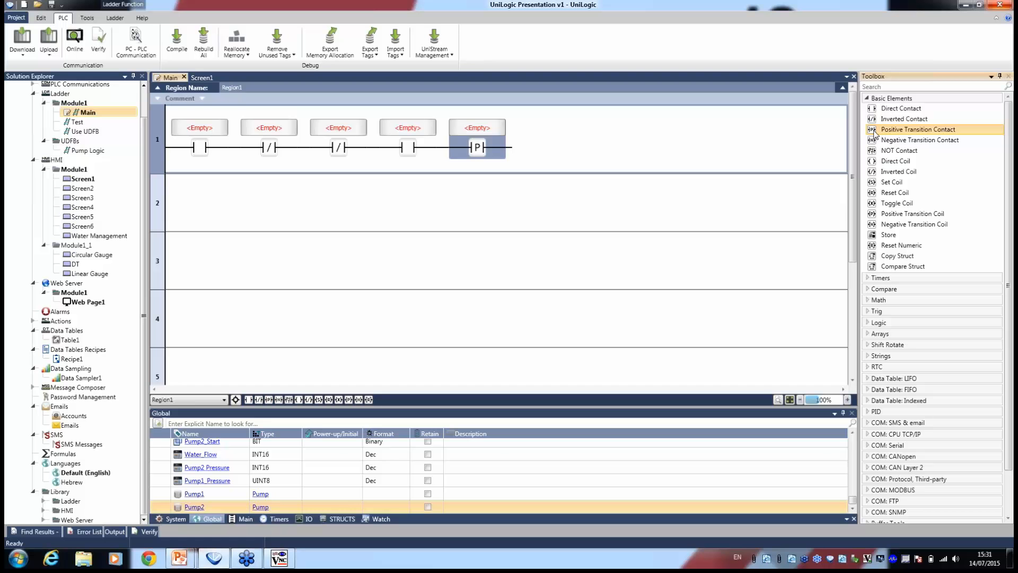
Step: Append a Direct Coil to rung 1 after the positive transition contact
key(Down)
key(Down)
key(Down)
key(Down)
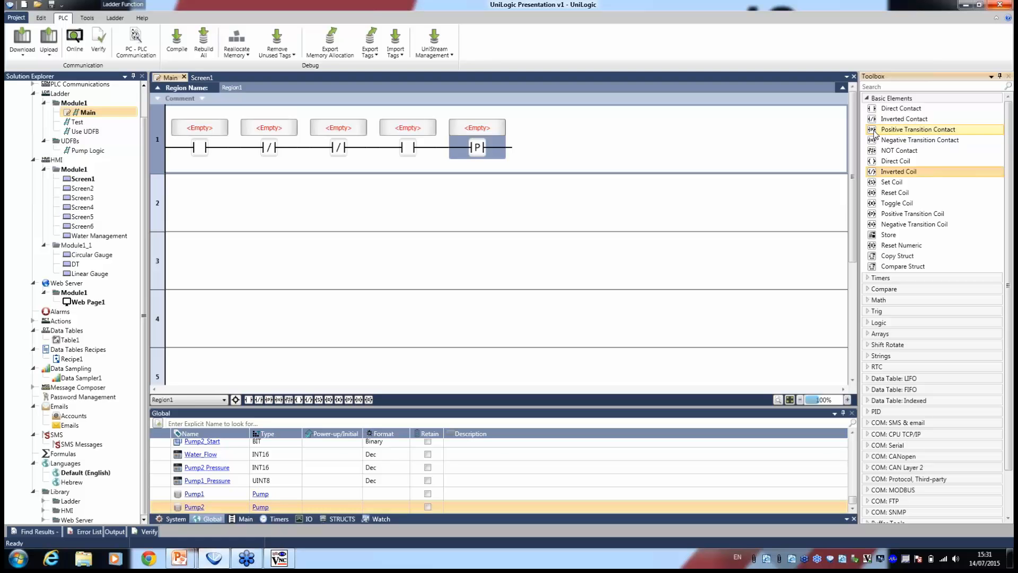
key(Up)
key(Up)
key(Up)
key(Down)
key(Down)
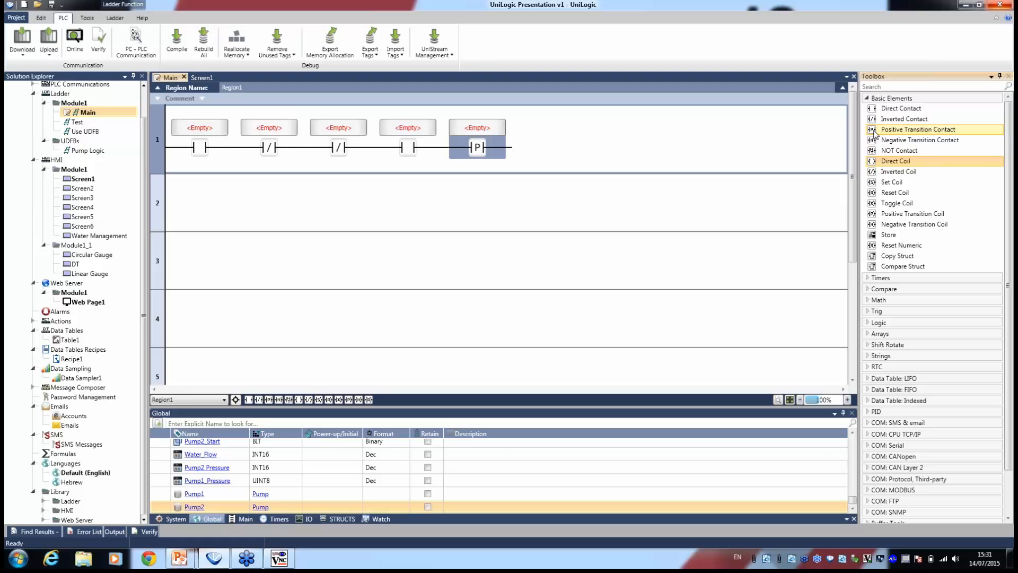
key(Return)
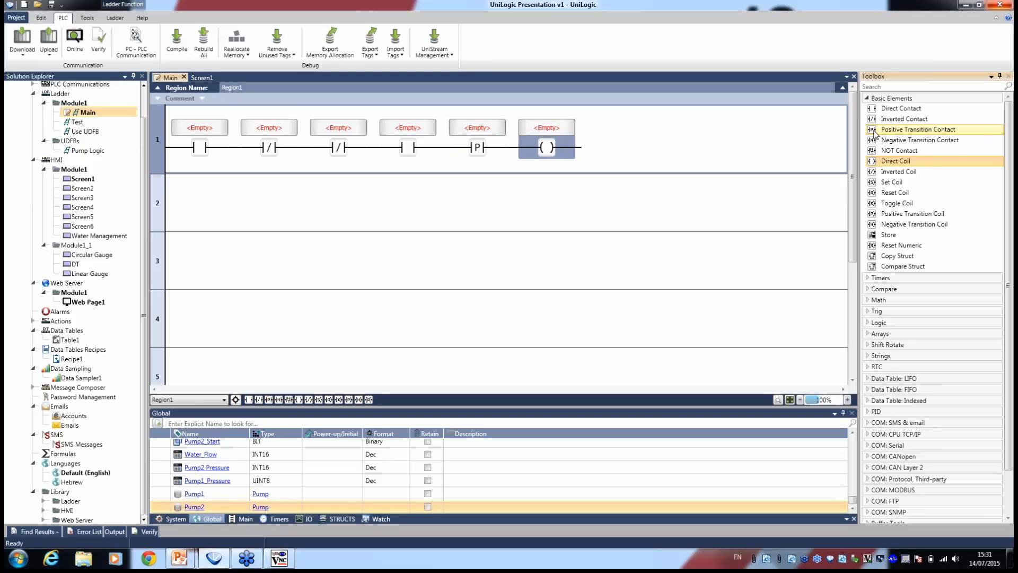
Step: Append a Set Coil to rung 1 after the direct coil
key(Up)
key(Up)
key(Down)
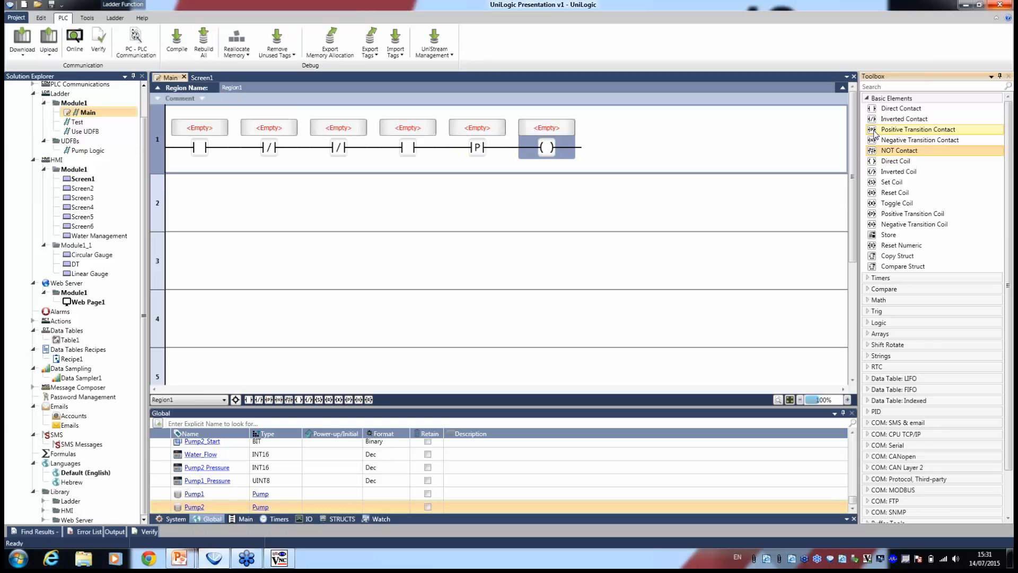
key(Down)
key(Down)
key(Down)
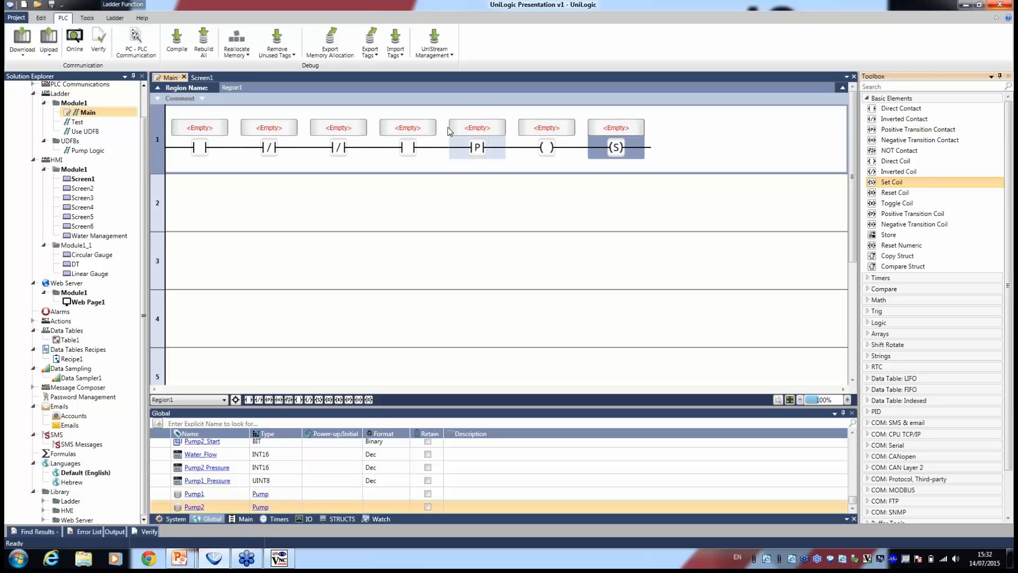
Step: Move the second direct contact to the start of rung 1, and put an inverted and the positive transition contact in a parallel branch
drag(410, 149, 169, 152)
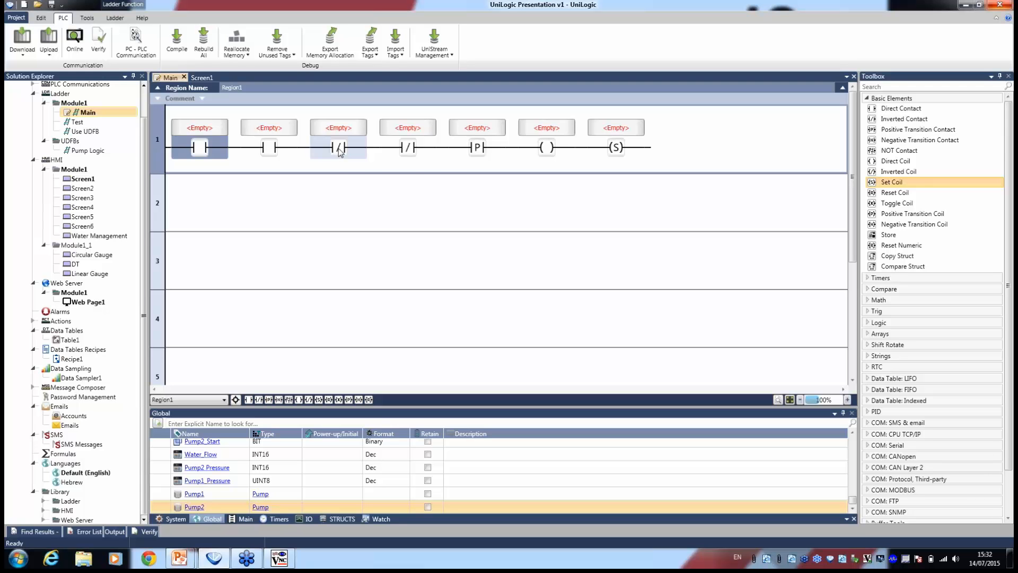
drag(340, 152, 365, 175)
drag(407, 148, 408, 186)
Step: Add a direct contact at the parallel branch's end and two series direct contacts in a new branch below its inverted contact
drag(901, 108, 430, 192)
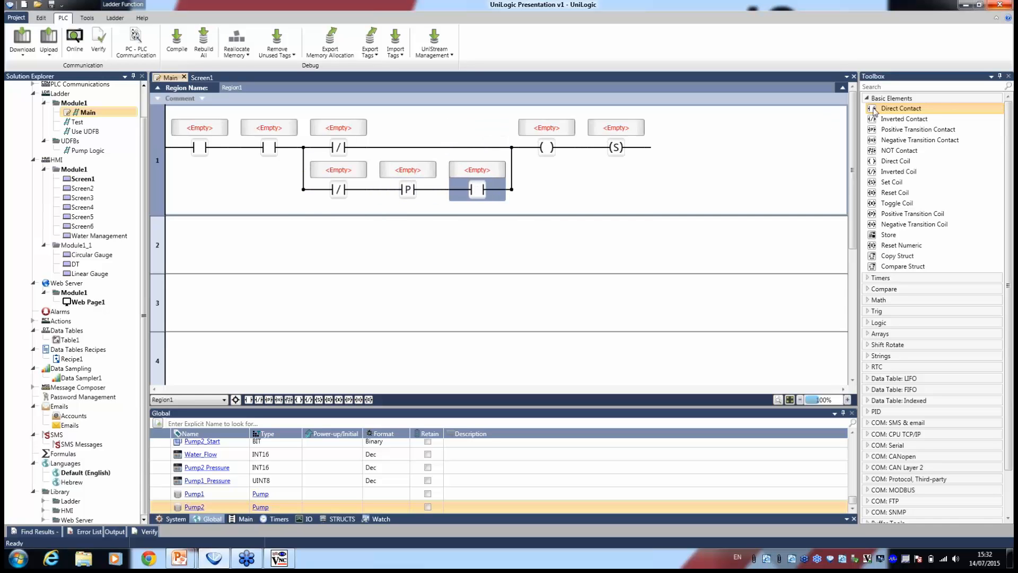
drag(876, 111, 316, 208)
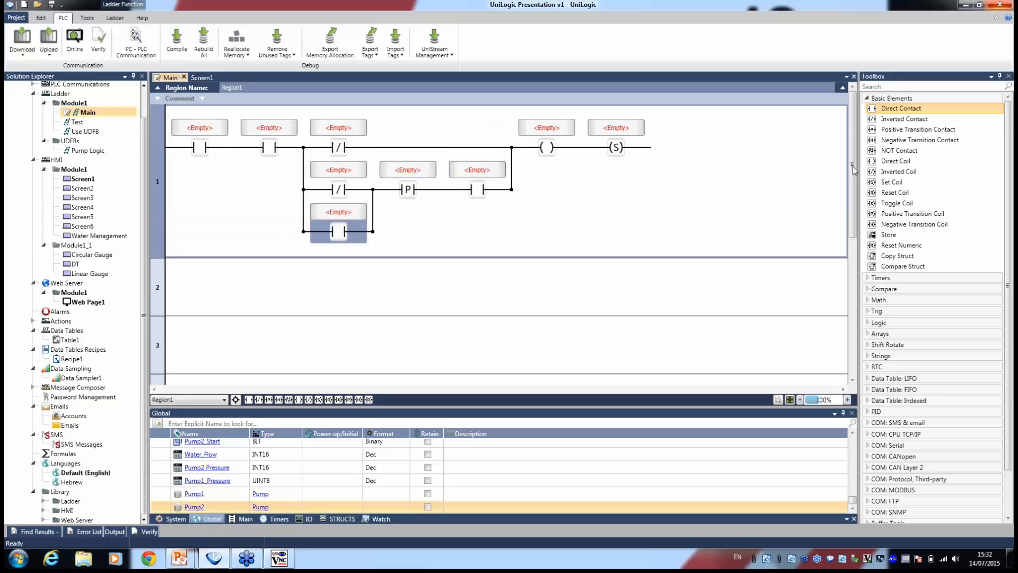
drag(889, 111, 403, 232)
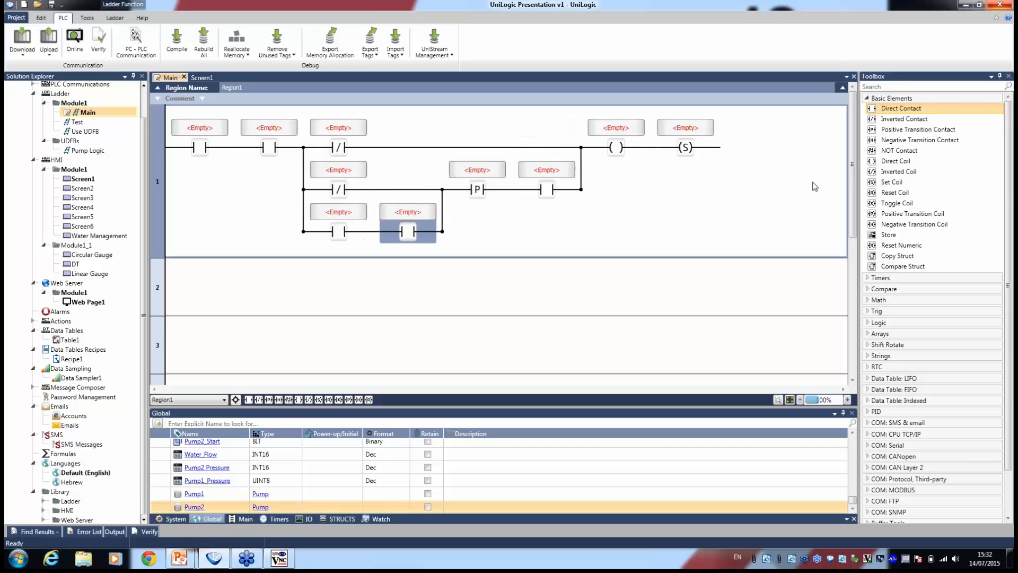
Step: Append a positive transition contact to the lowest branch of rung 1 and insert a direct contact between its two coils
drag(917, 130, 451, 233)
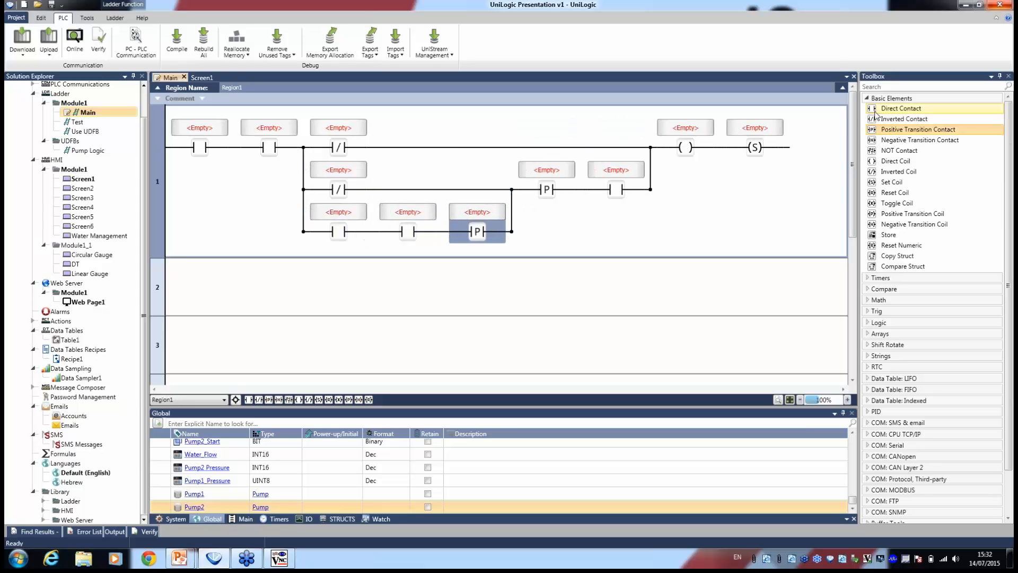
drag(878, 110, 721, 150)
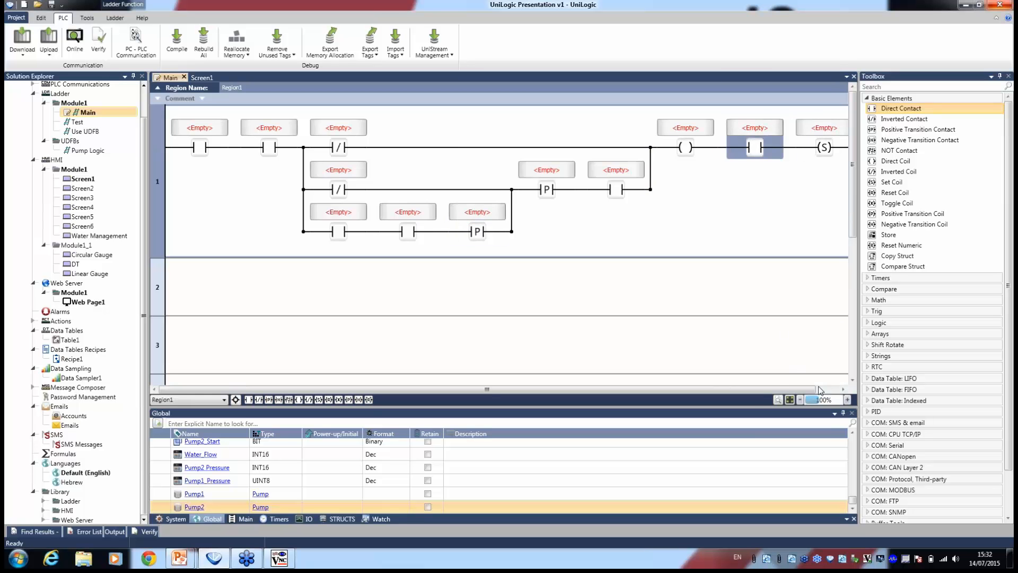
mouse_move(815, 400)
mouse_down()
mouse_move(840, 400)
mouse_move(812, 400)
mouse_up()
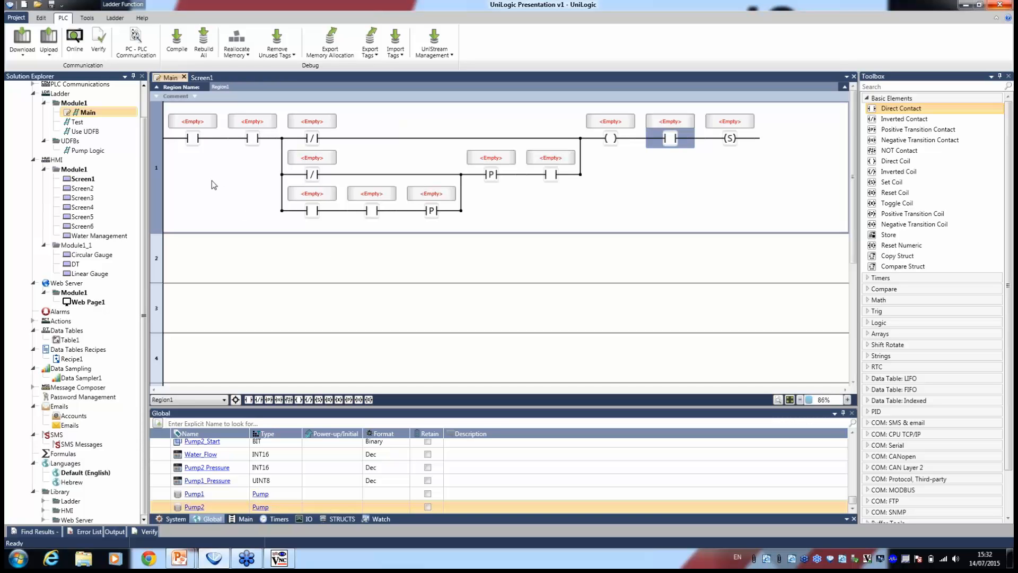
Step: Assign the Overload member of Pump1 to the first direct contact in rung 1
mouse_move(193, 120)
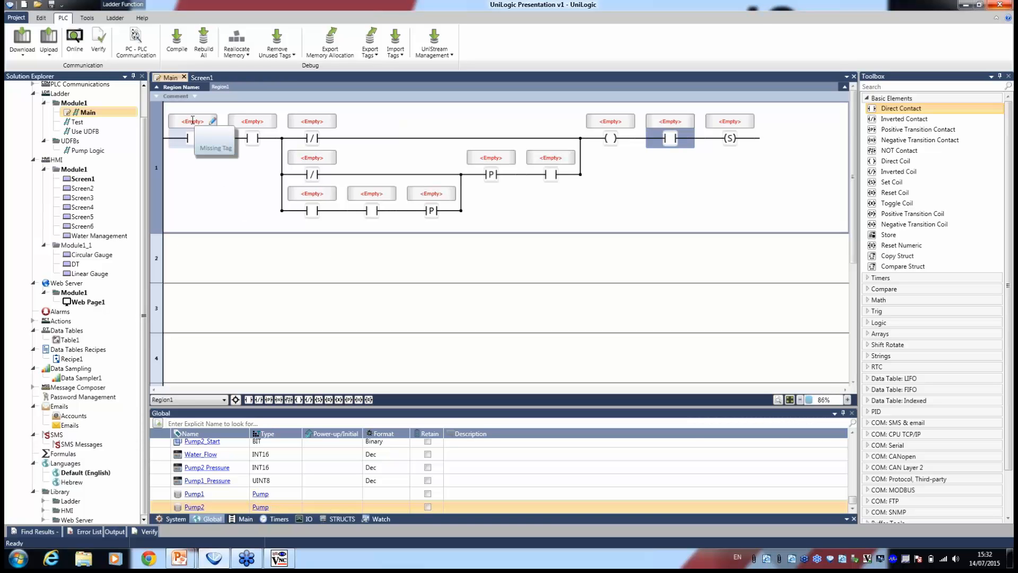
click(192, 120)
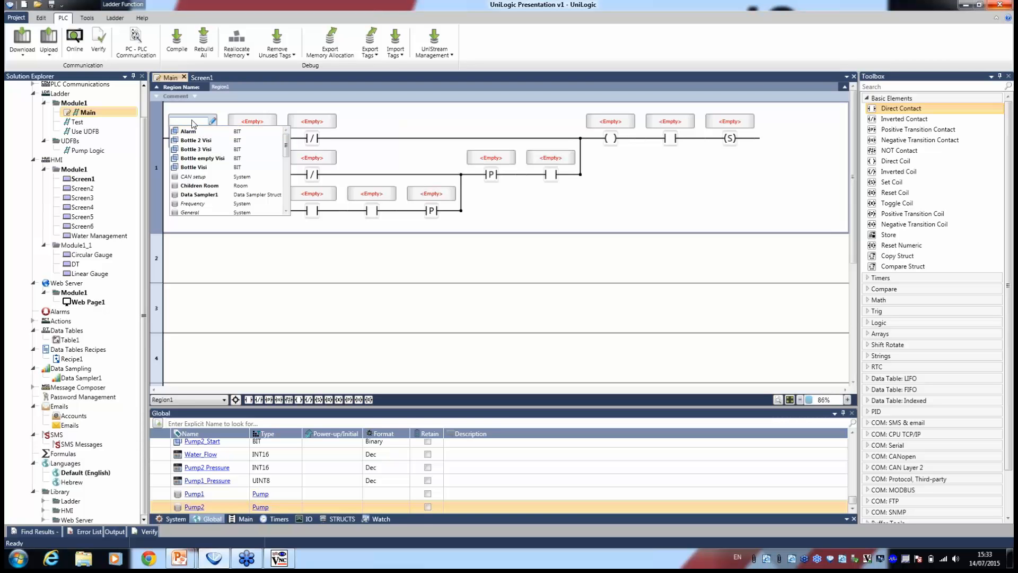
text(pump)
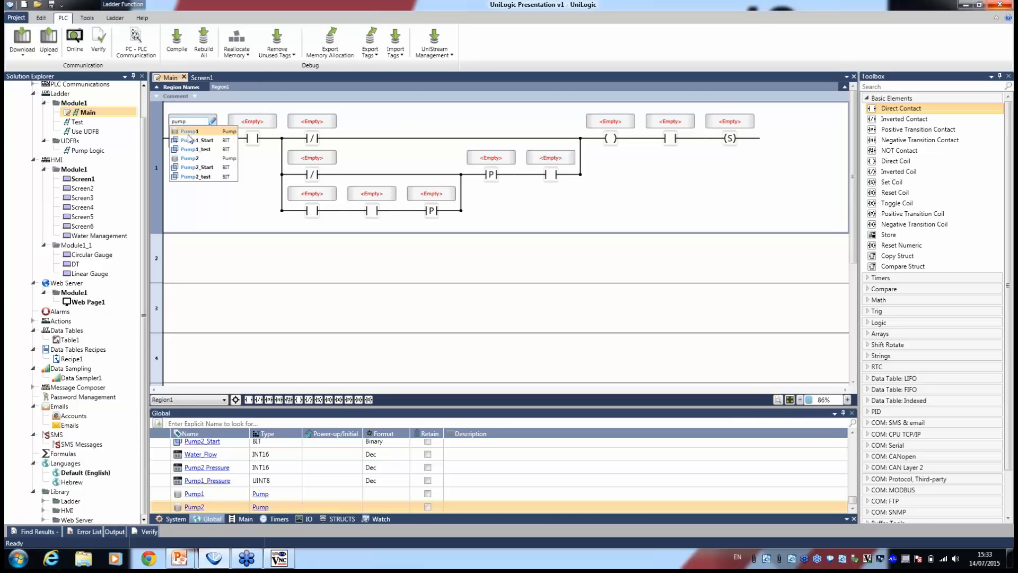
click(190, 132)
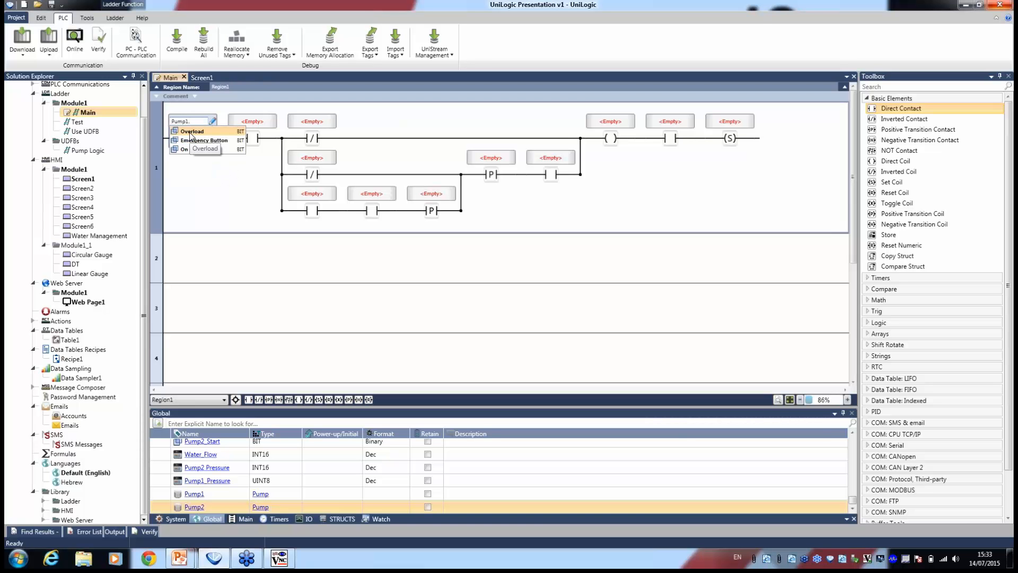
click(190, 133)
Step: Link the second direct contact in rung 1 to the Emergency Button member of Pump2
click(256, 121)
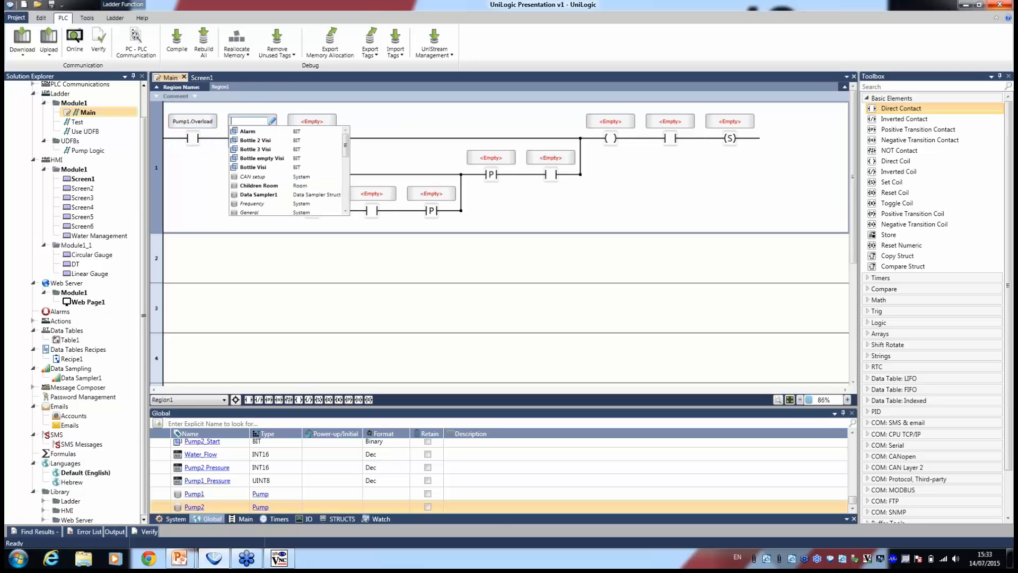
text(pu)
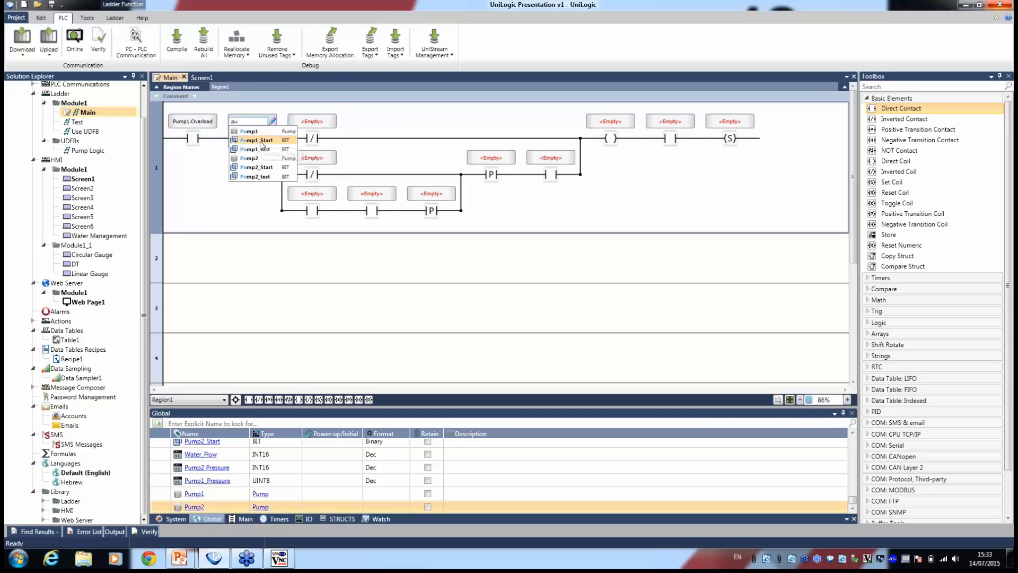
click(260, 159)
click(262, 140)
Step: Assign Pump2_Start to the upper inverted contact in rung 1 and Pump1.On to the inverted contact below it
click(312, 121)
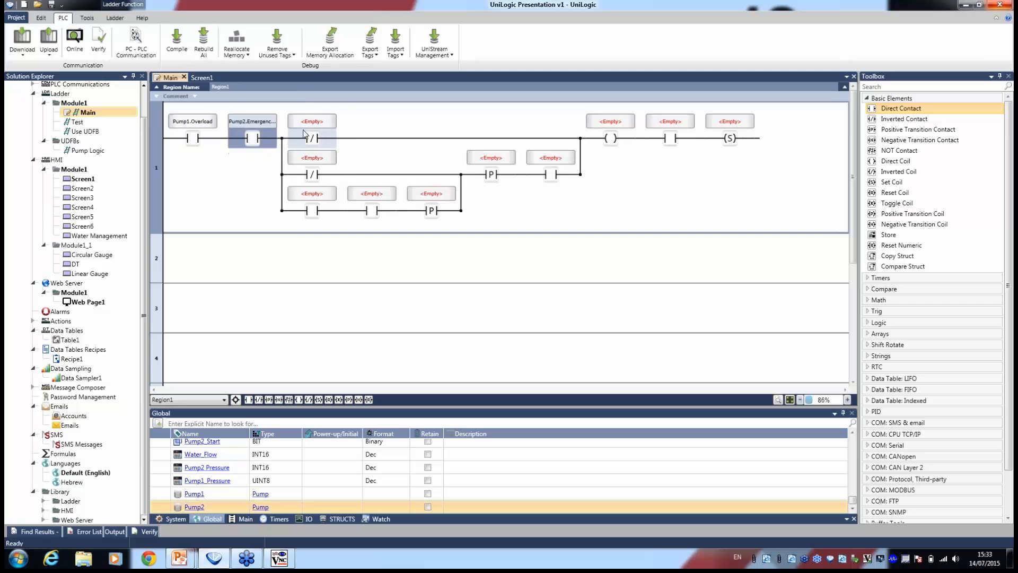
text(pu)
click(316, 167)
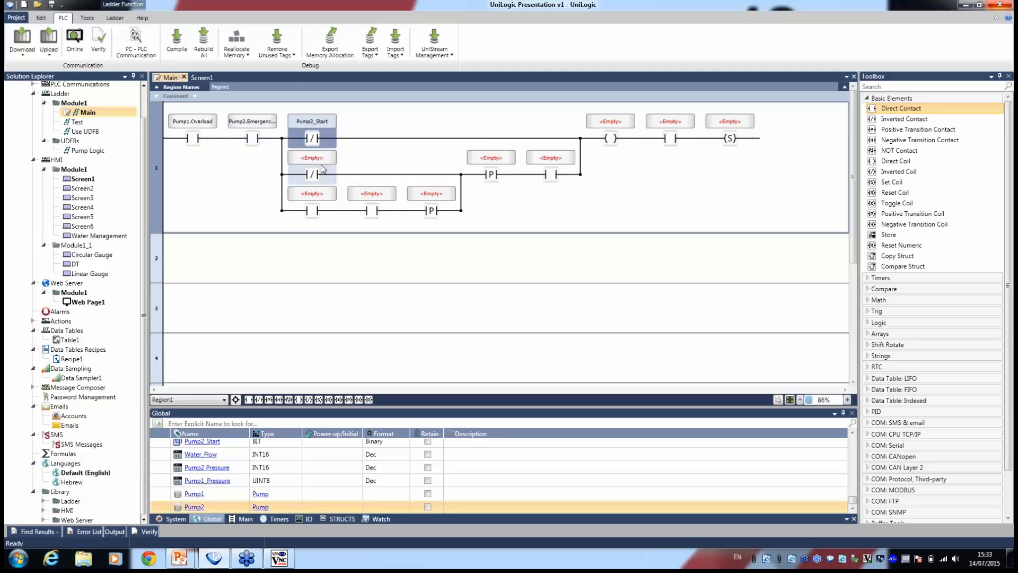
click(314, 158)
text(pu)
click(319, 166)
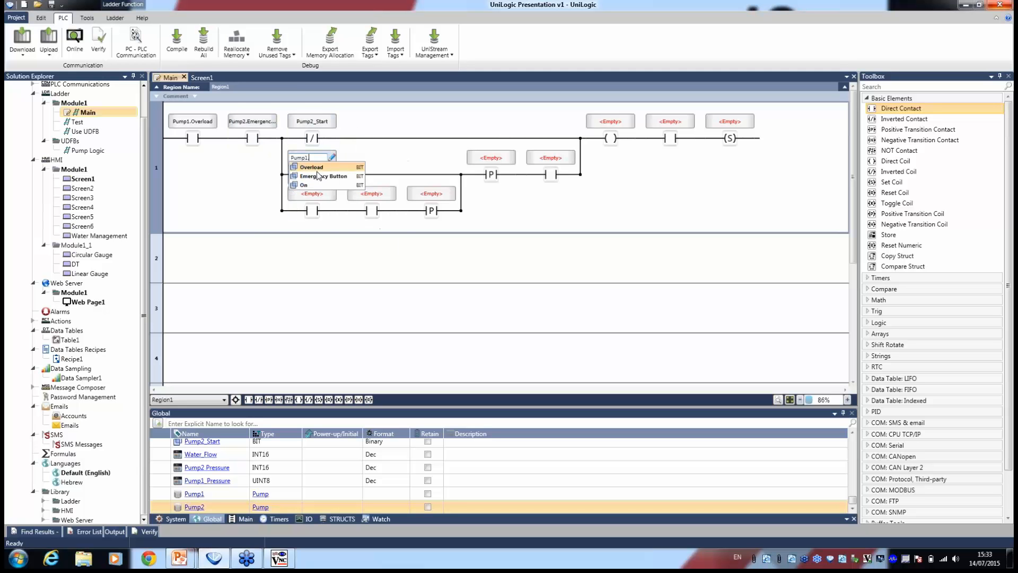
click(313, 185)
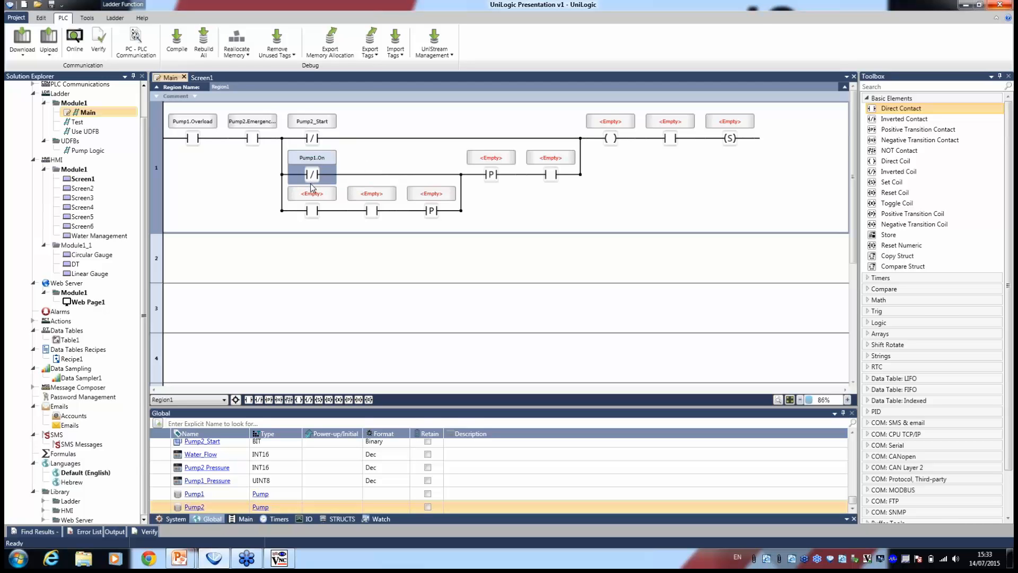
Step: Open the Test ladder function and examine its region comment and rungs
click(74, 123)
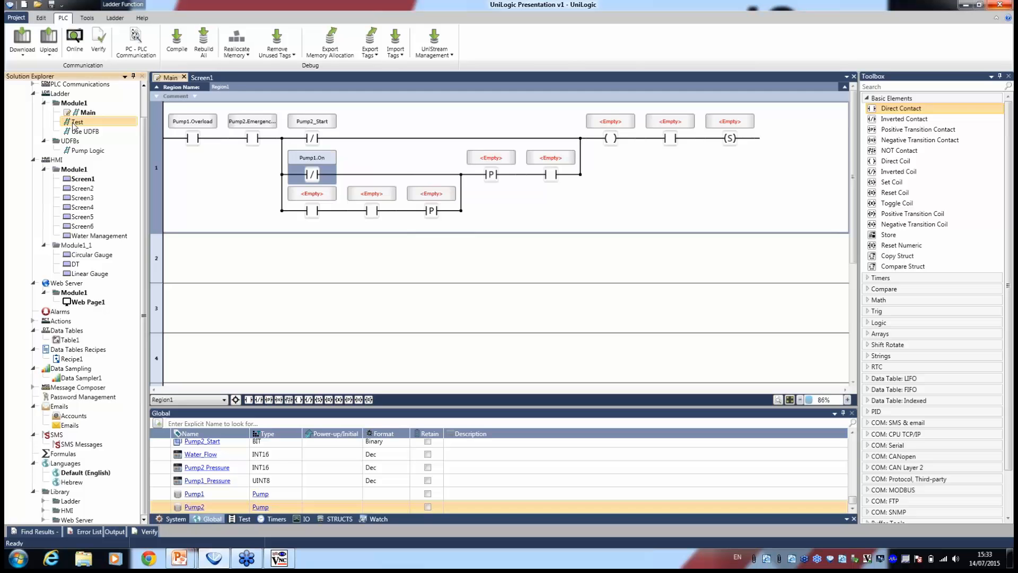
double_click(74, 122)
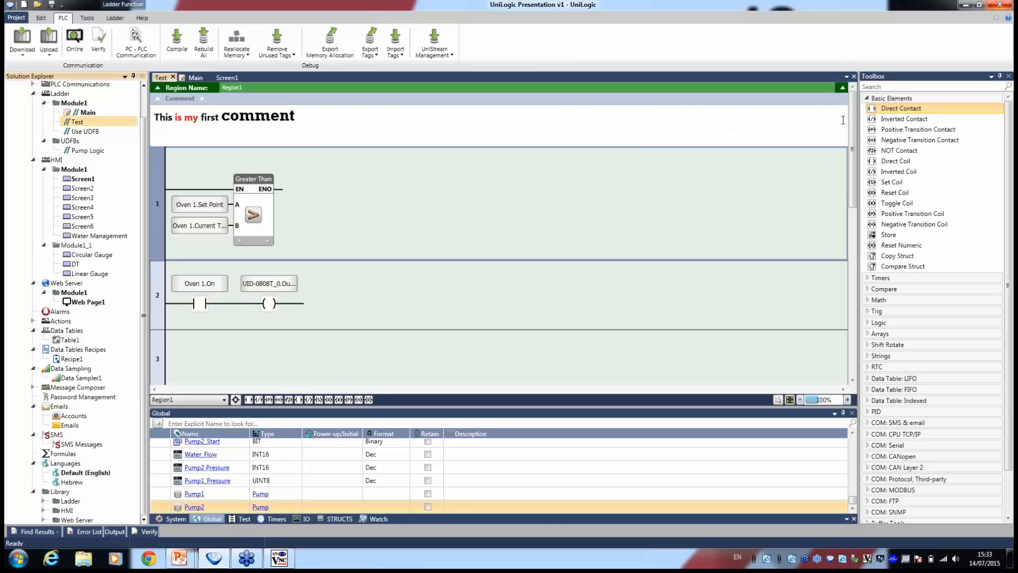
mouse_move(853, 118)
mouse_down()
mouse_move(847, 302)
mouse_move(863, 127)
mouse_up()
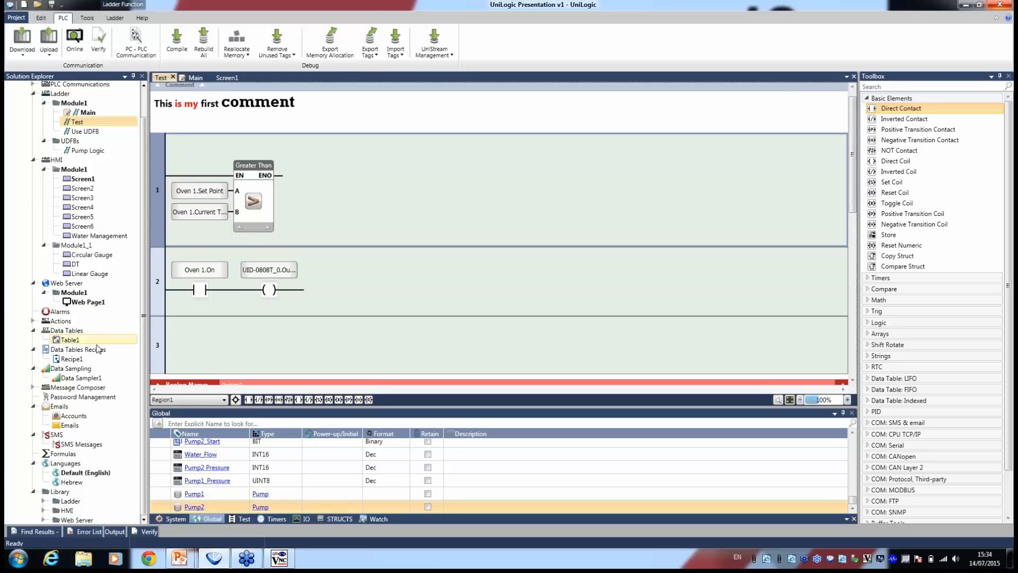
Step: Add a new data sampler and set its folder name to Pump
double_click(77, 369)
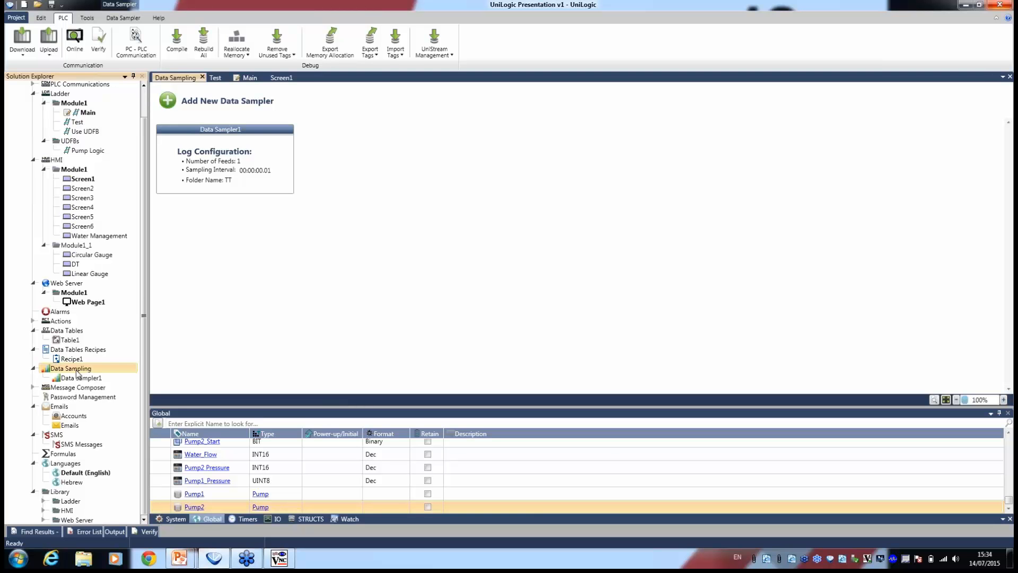
click(226, 102)
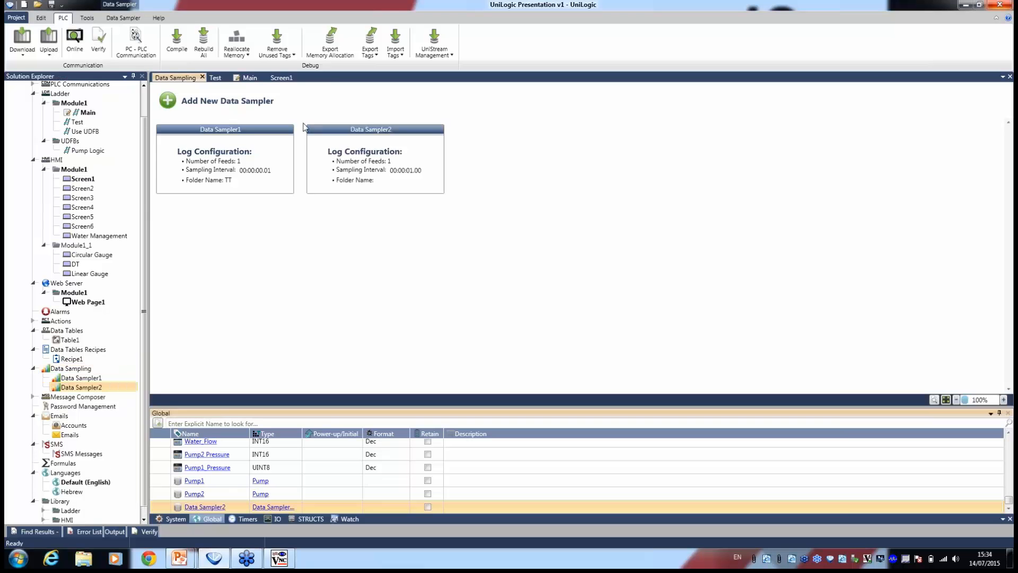
double_click(310, 129)
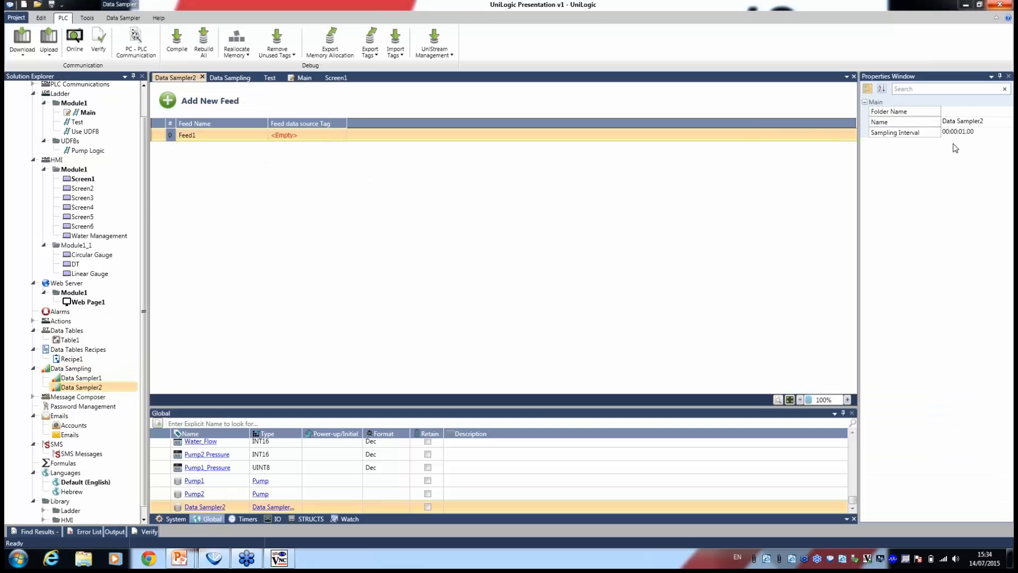
click(963, 111)
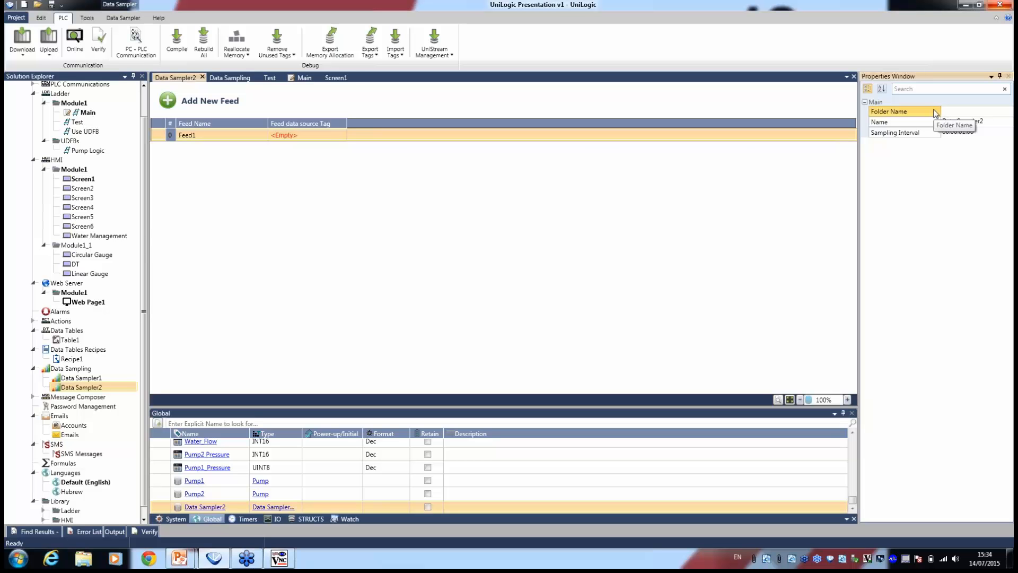
text(Pump)
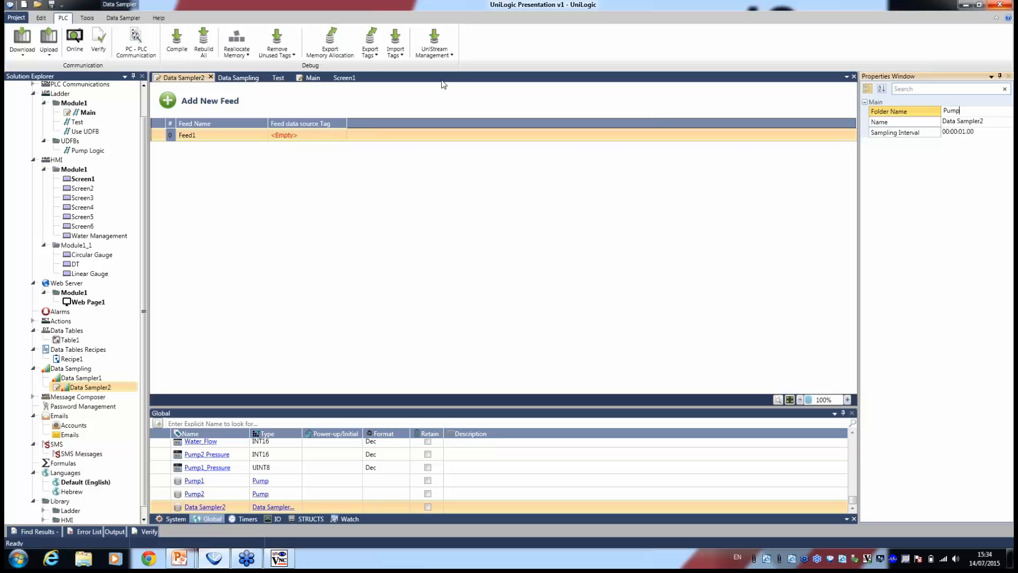
Step: Set the data source tag of Feed1 to Pump1.Pressure
click(288, 135)
text(pump)
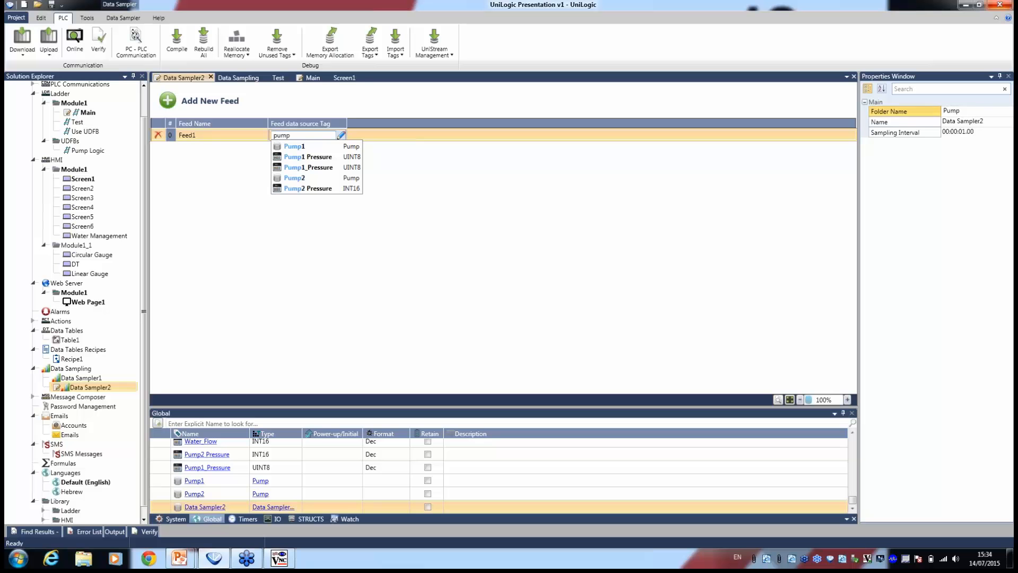
click(292, 147)
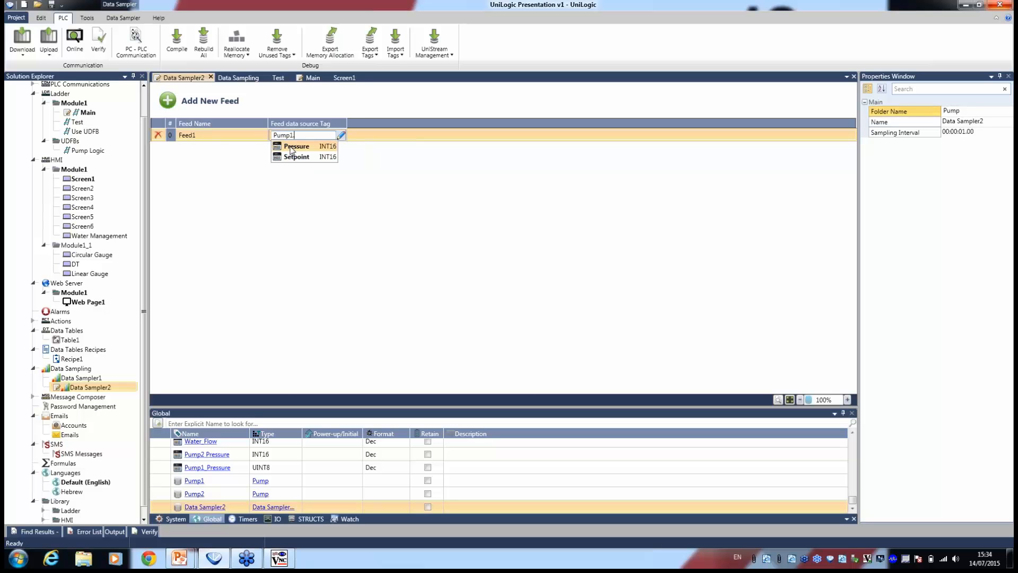
key(Return)
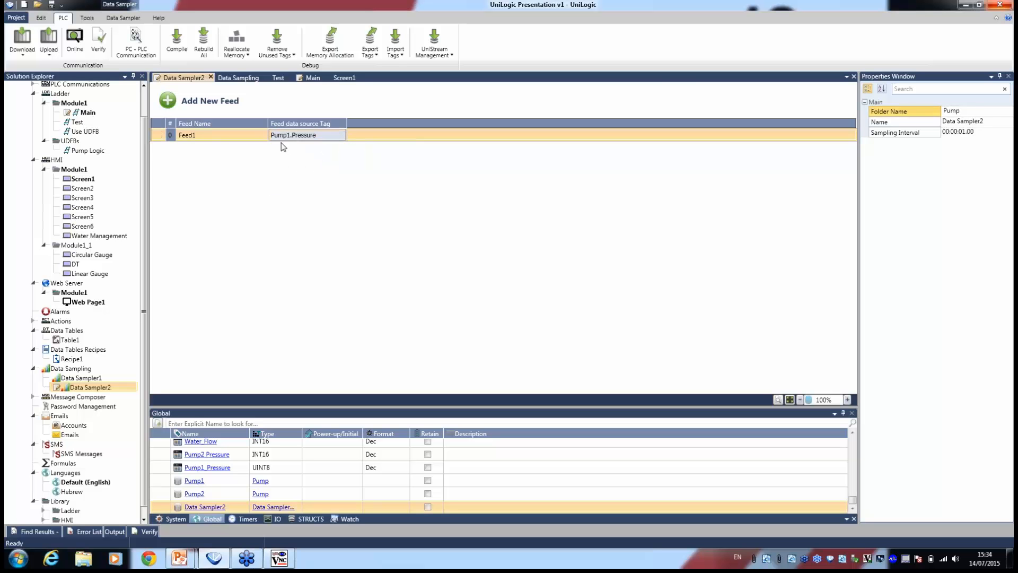
Step: Add a second feed to the data sampler with Pump2.Pressure as its source tag
click(228, 102)
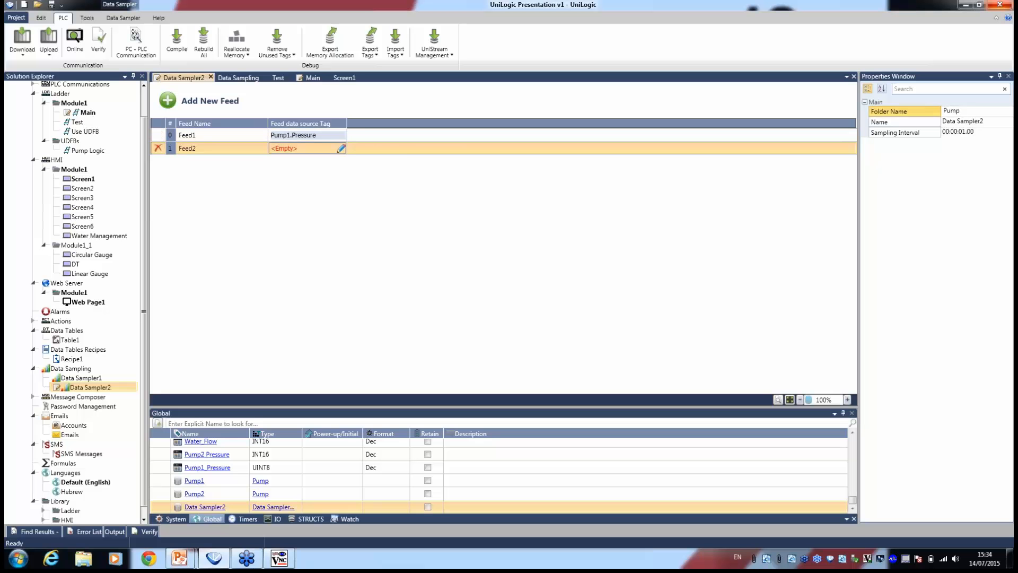
click(303, 148)
text(pum)
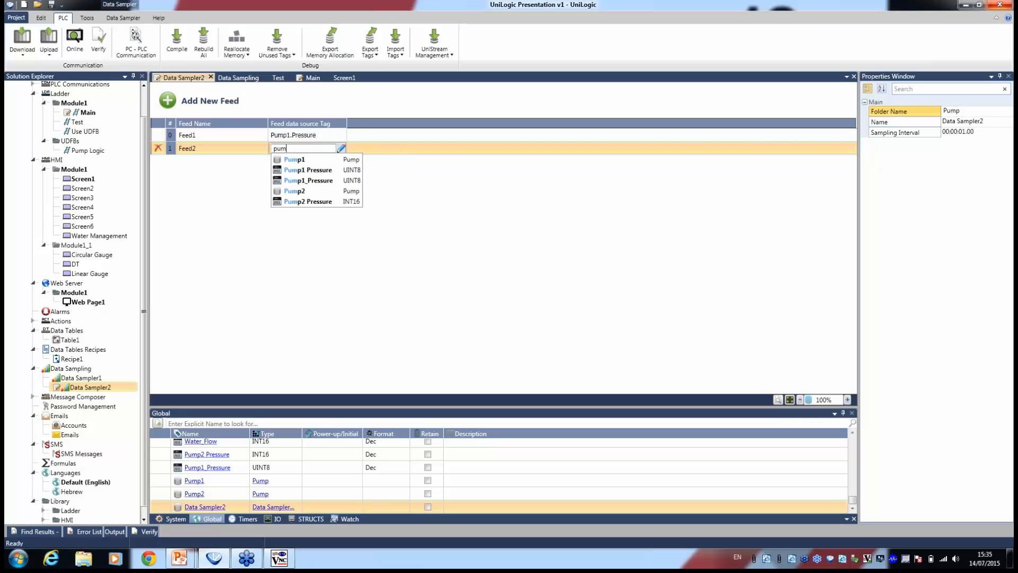
key(Down)
key(Down)
key(Down)
key(Down)
text(.)
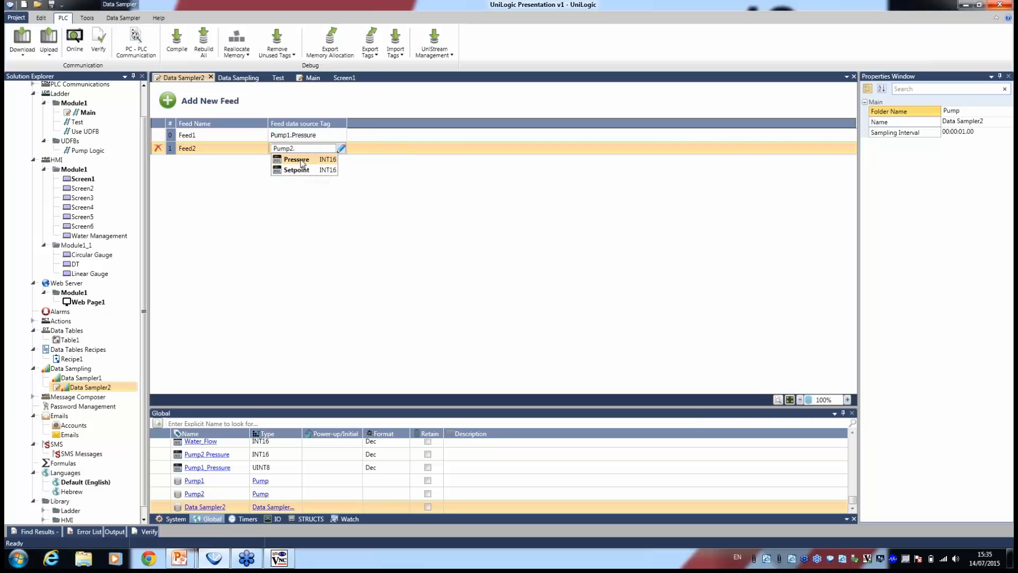
click(301, 160)
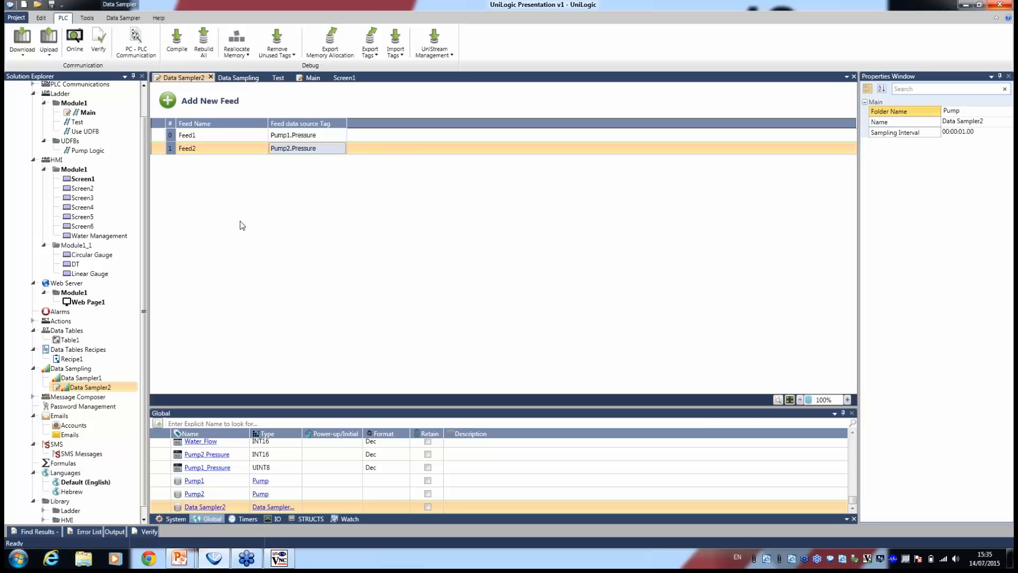
Step: Add a new data table using the Bread Recipe struct for its columns, with 100 rows
double_click(74, 330)
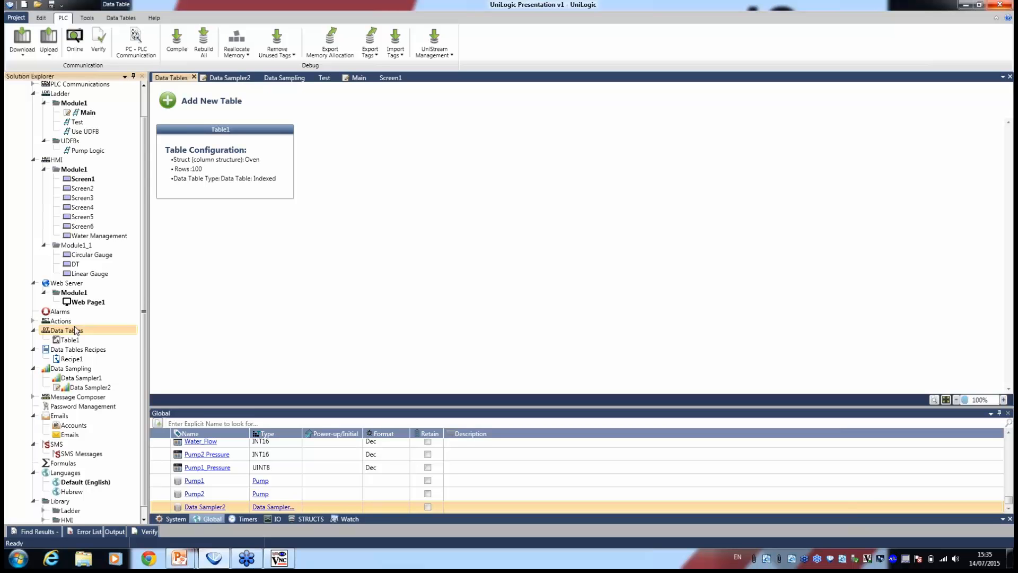
click(217, 102)
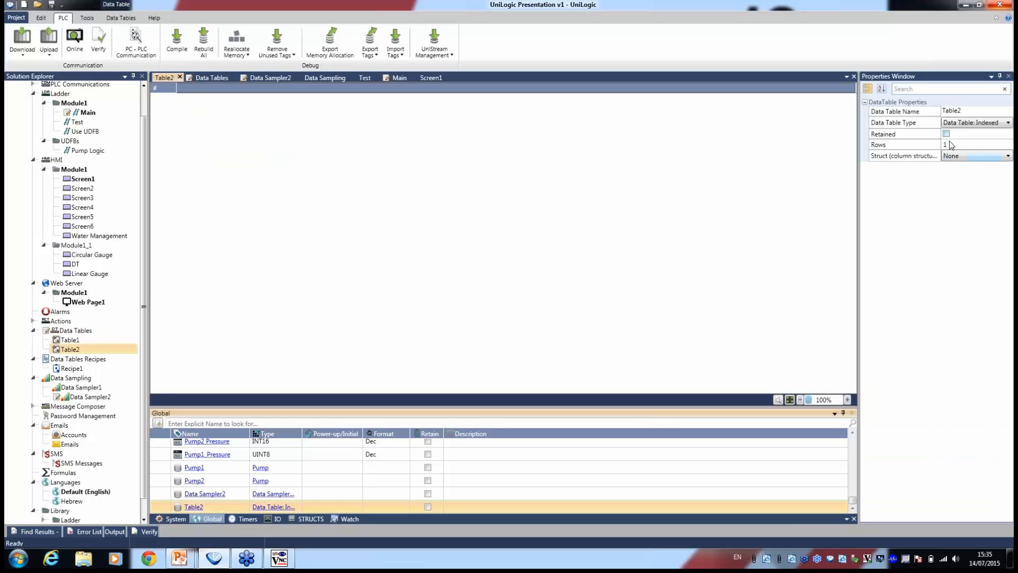
click(990, 158)
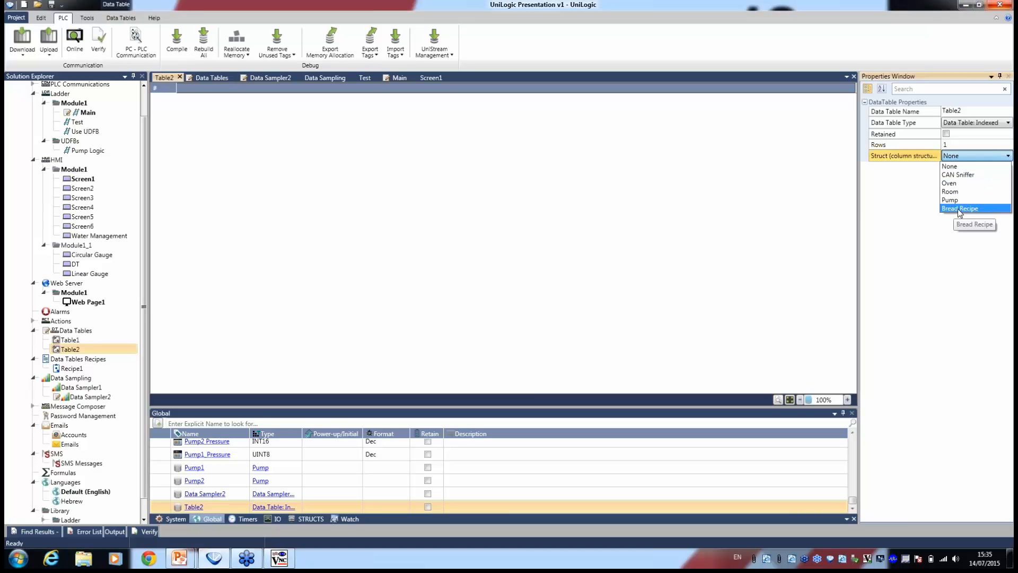
click(972, 208)
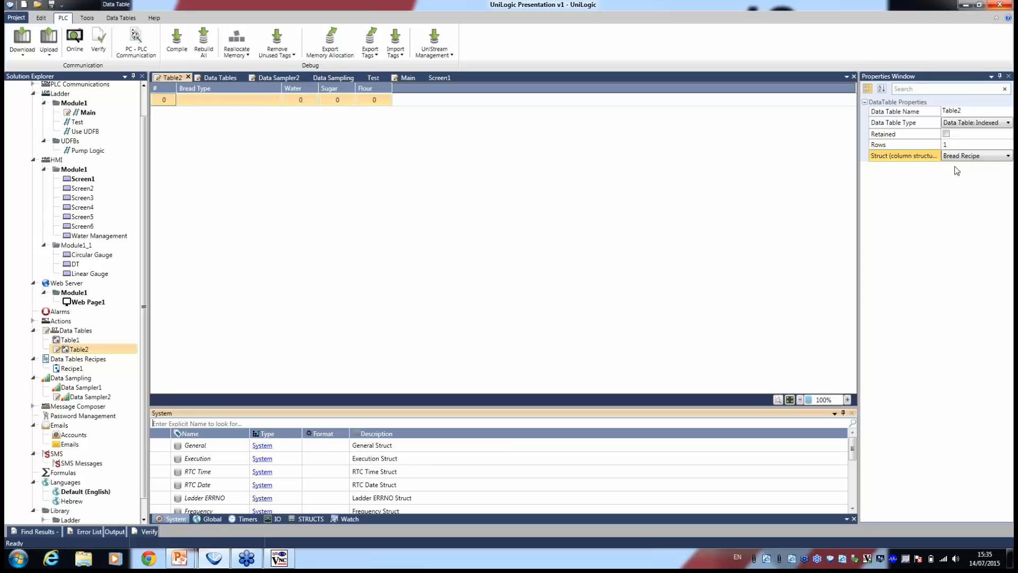
click(957, 145)
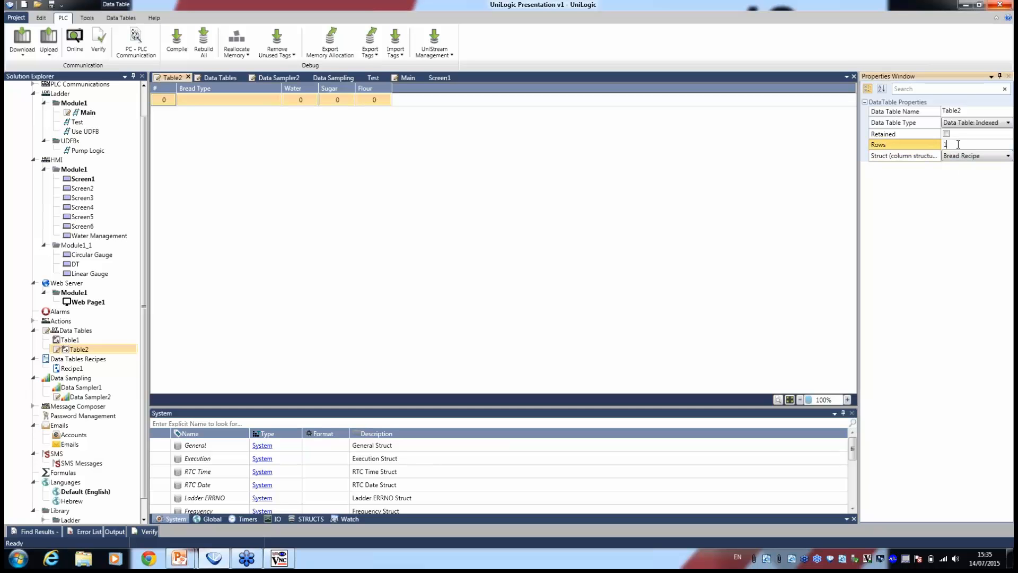
text(00)
key(Return)
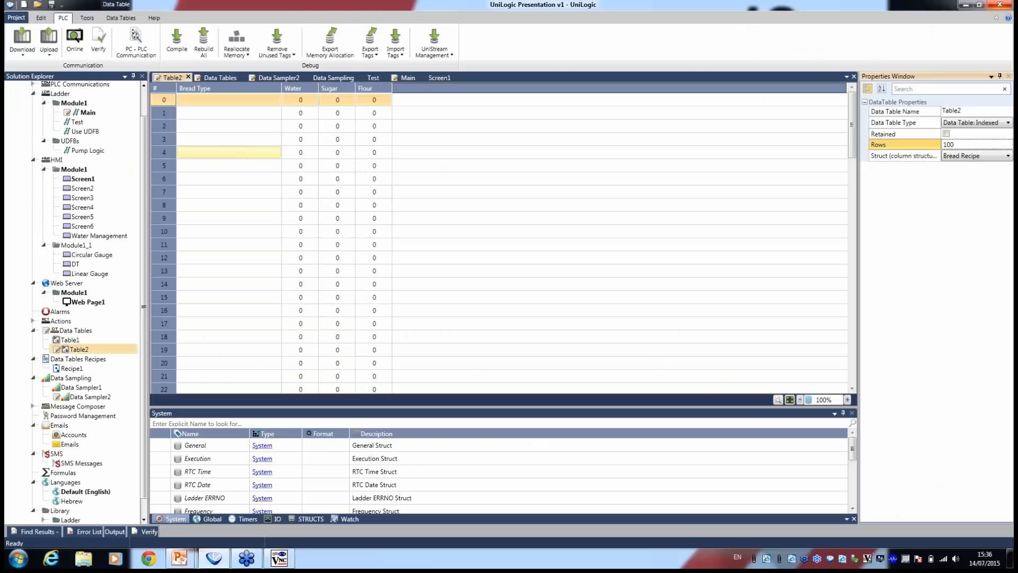
Step: Open Screen1 of the first HMI module for viewing
click(85, 179)
double_click(86, 180)
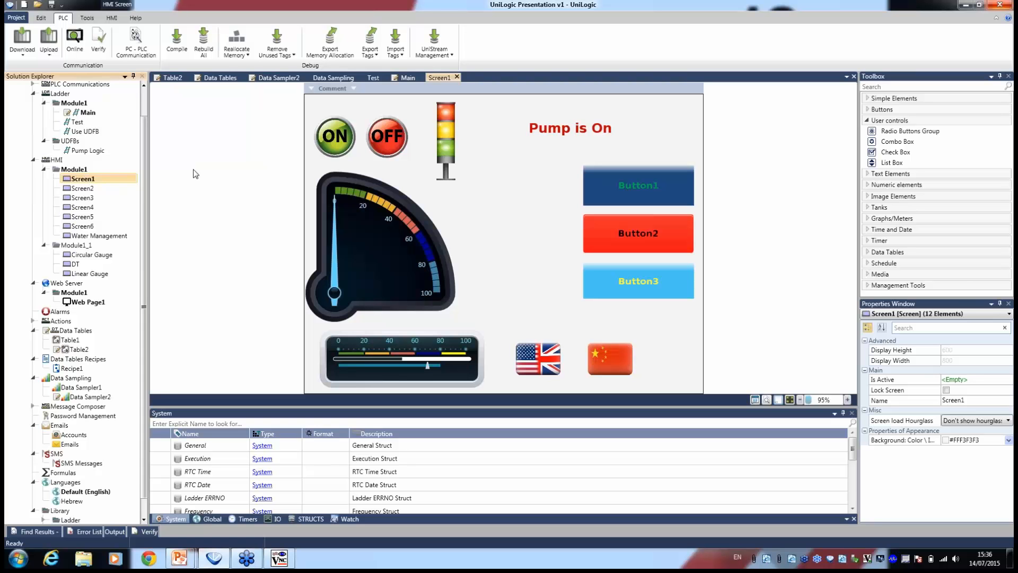
Step: Enlarge Button1 on Screen1 and place it between the circular gauge and Button2
click(585, 189)
mouse_move(585, 189)
mouse_down()
mouse_move(462, 195)
mouse_move(502, 217)
mouse_move(489, 240)
mouse_move(506, 248)
mouse_move(510, 298)
mouse_move(527, 269)
mouse_up()
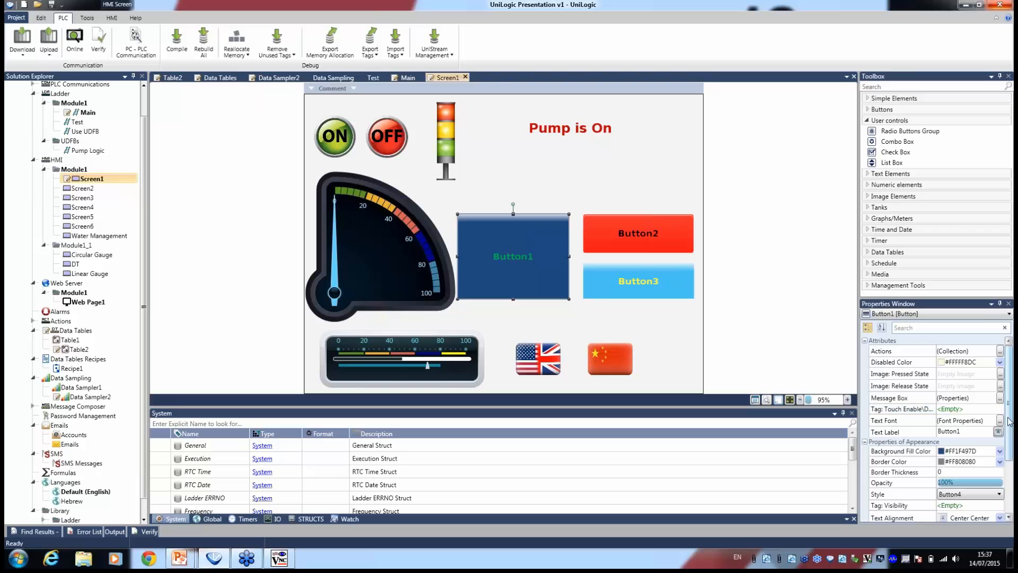
Step: Set the opacity of Button1 to about 38% and of Button2 to about 53%
scroll(976, 412, down, 1)
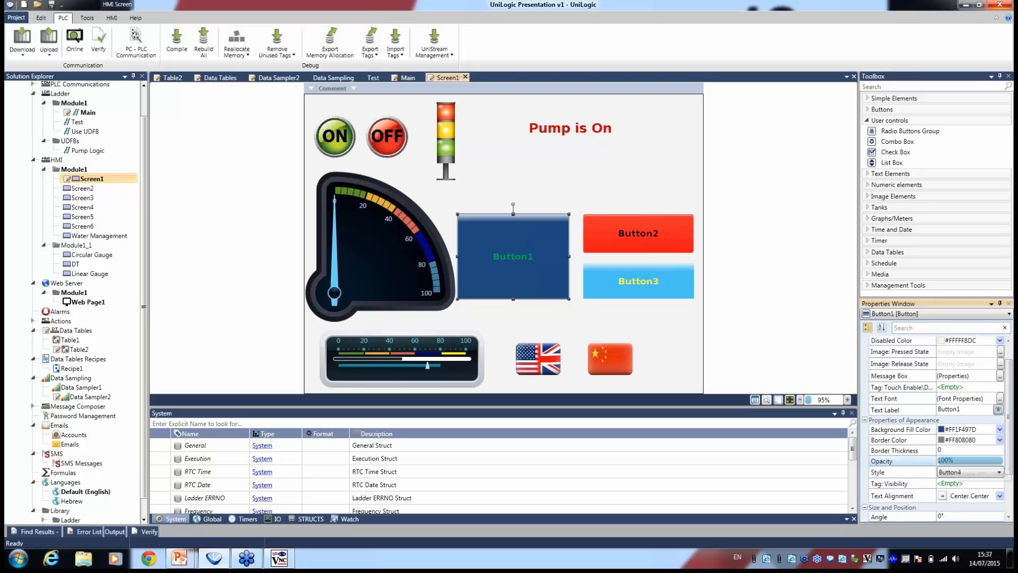
drag(1000, 461, 961, 460)
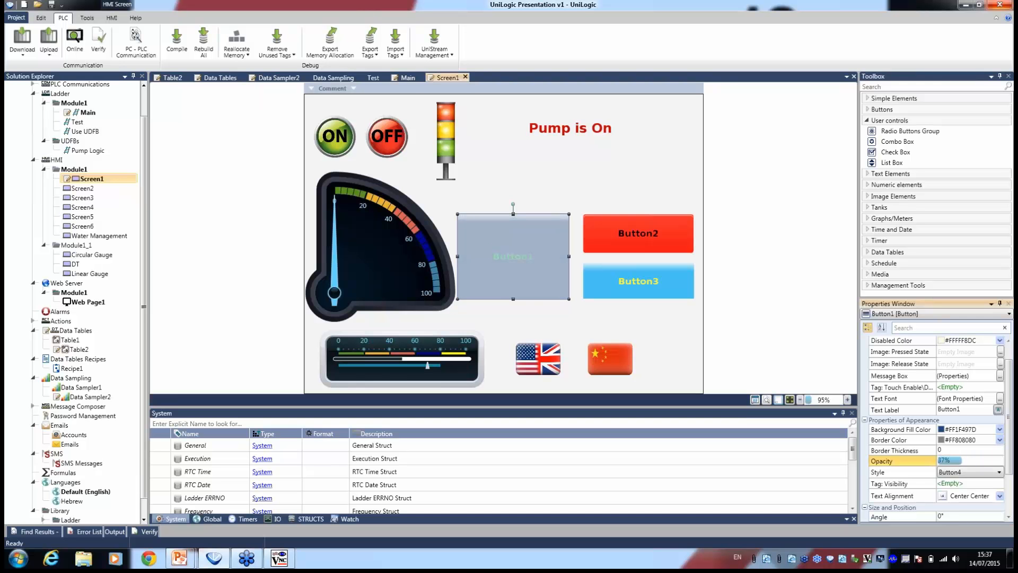
click(681, 241)
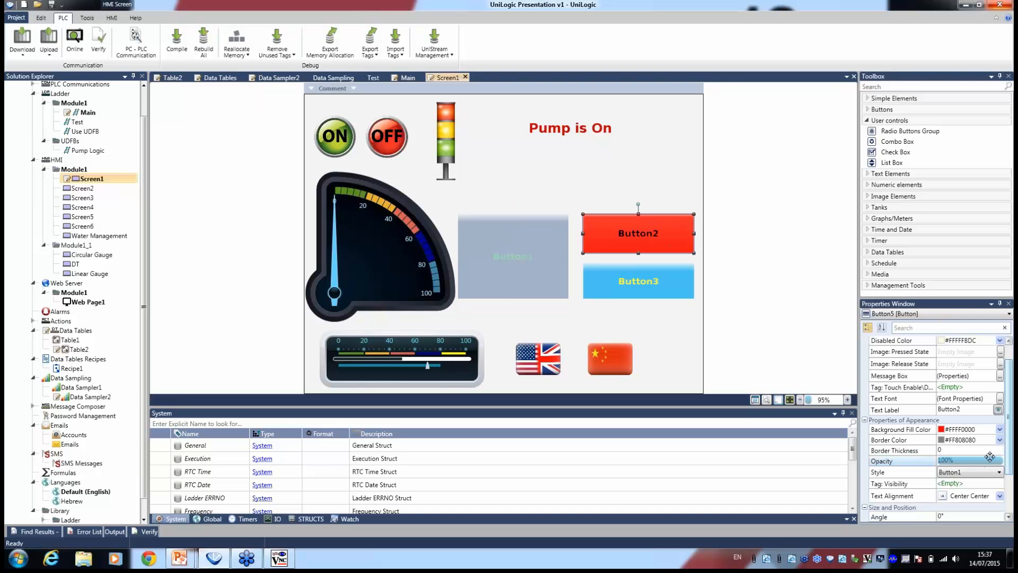
drag(990, 460, 972, 460)
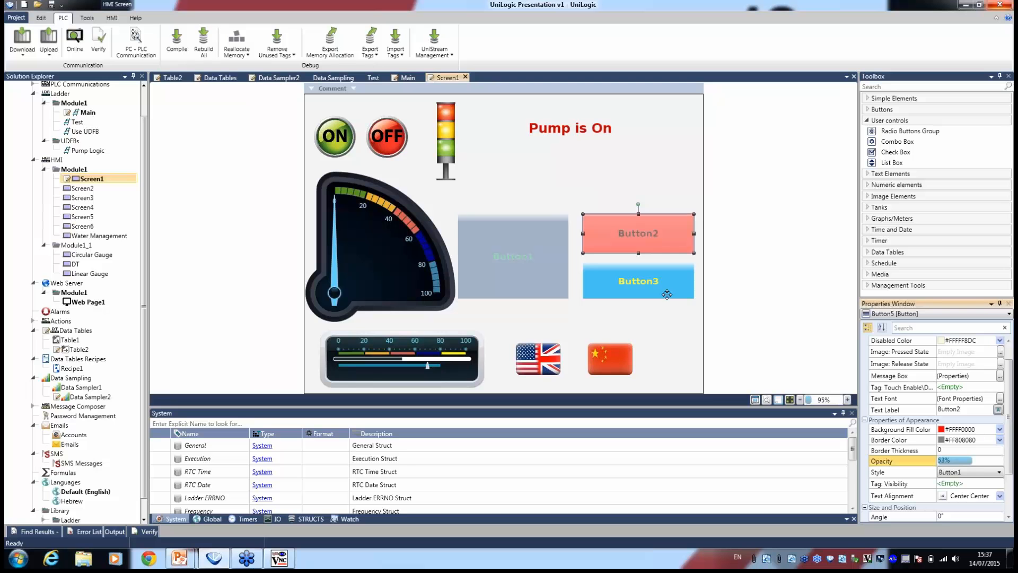
Step: Move Button1 so it overlaps Button2 and Button3, and rotate it to about 236°
click(531, 246)
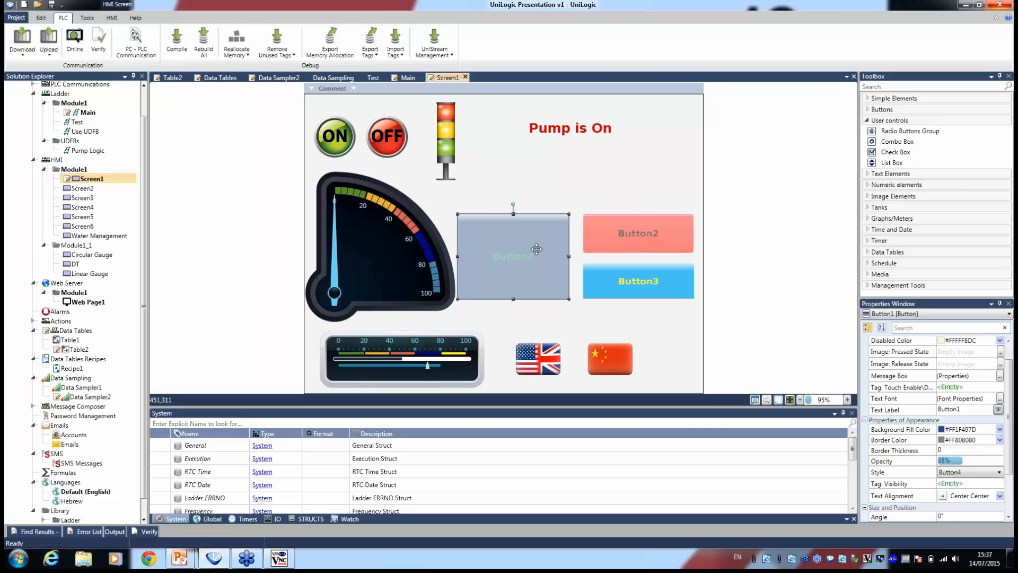
drag(536, 249, 602, 237)
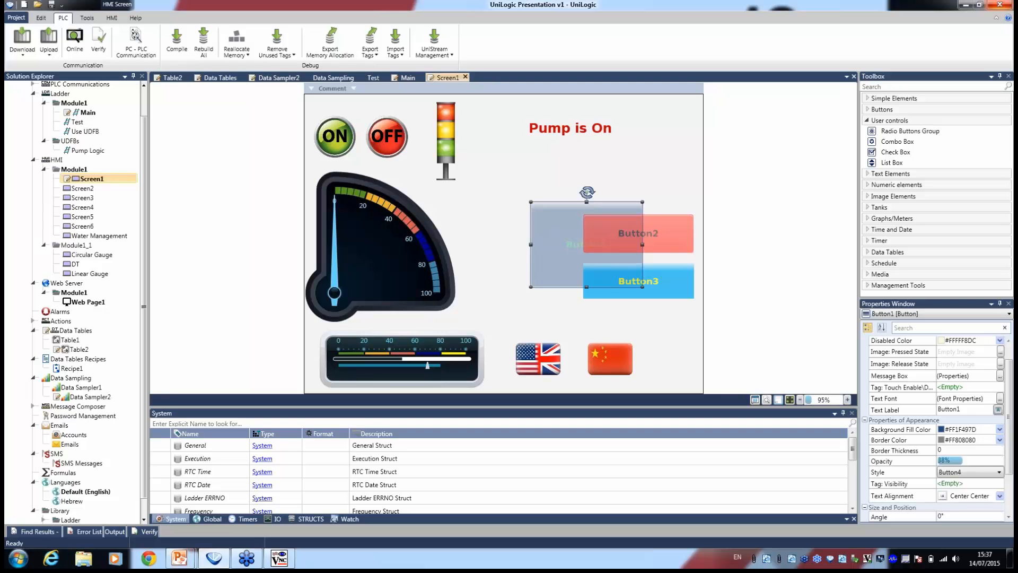
drag(587, 192, 570, 255)
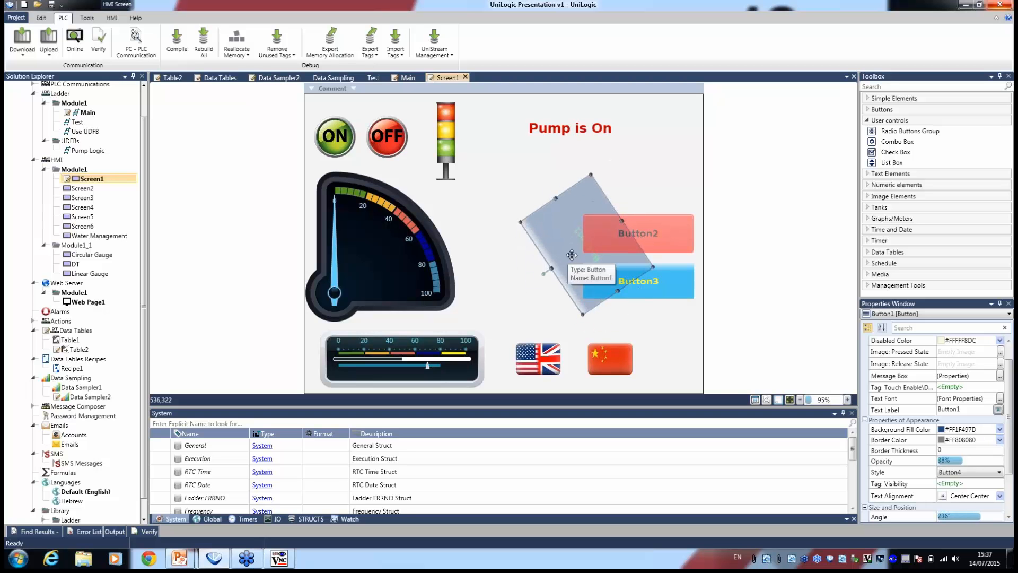
Step: Delete the existing quarter-circle gauge from Screen1
click(393, 243)
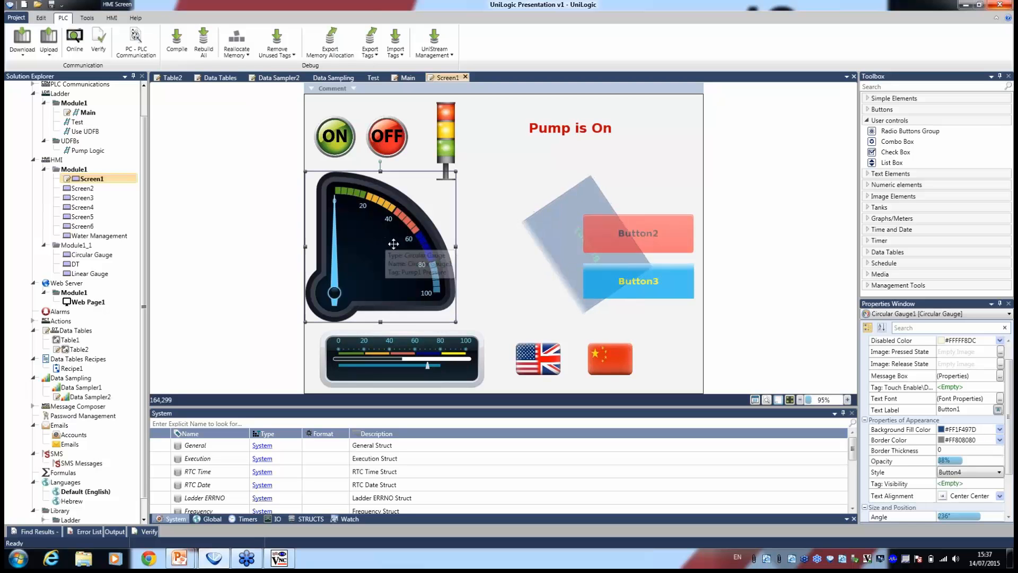
drag(381, 234, 396, 238)
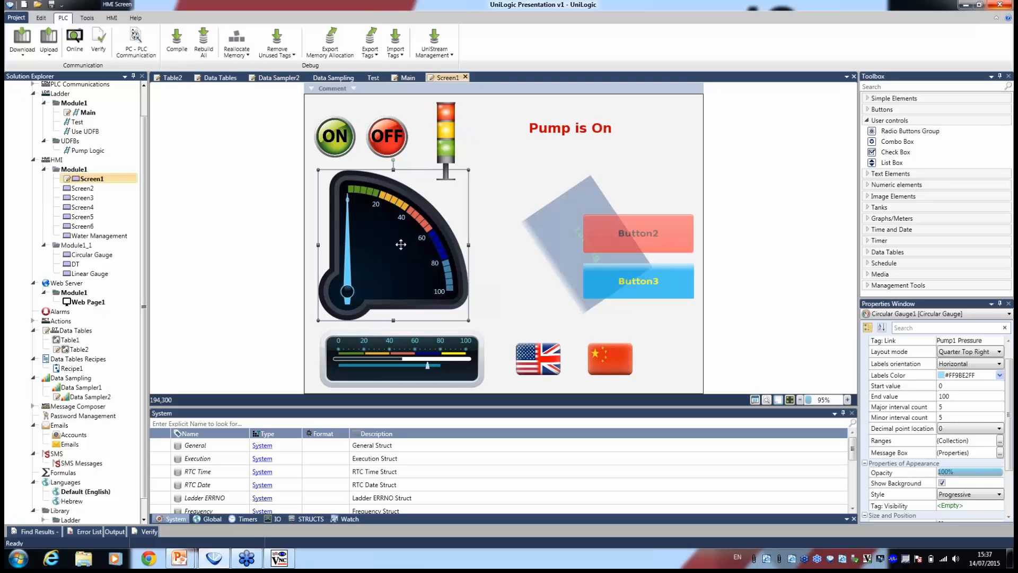
key(Delete)
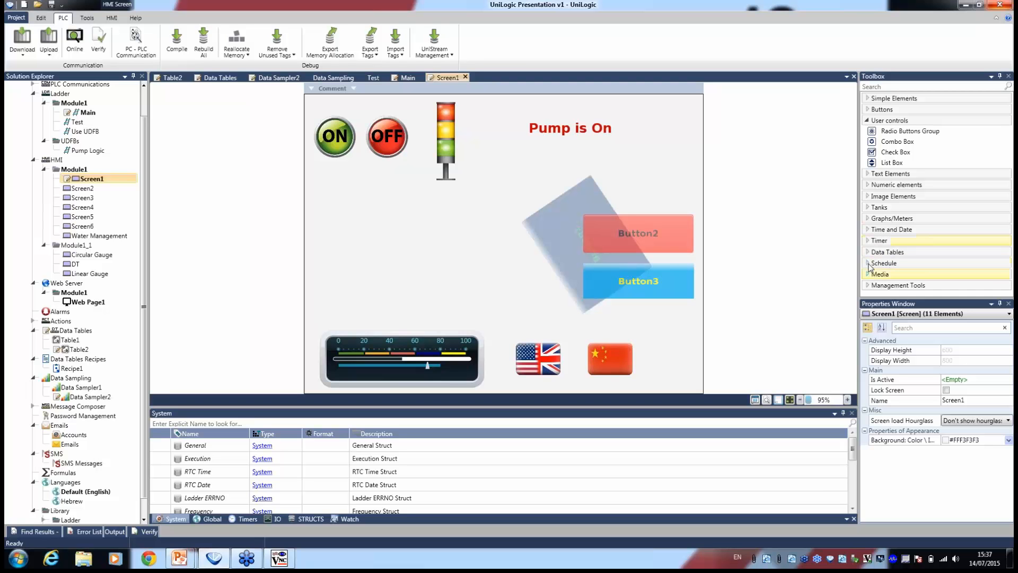
Step: Add a new Circular Gauge to Screen1 and place it between the ON/OFF buttons and the linear gauge
click(870, 219)
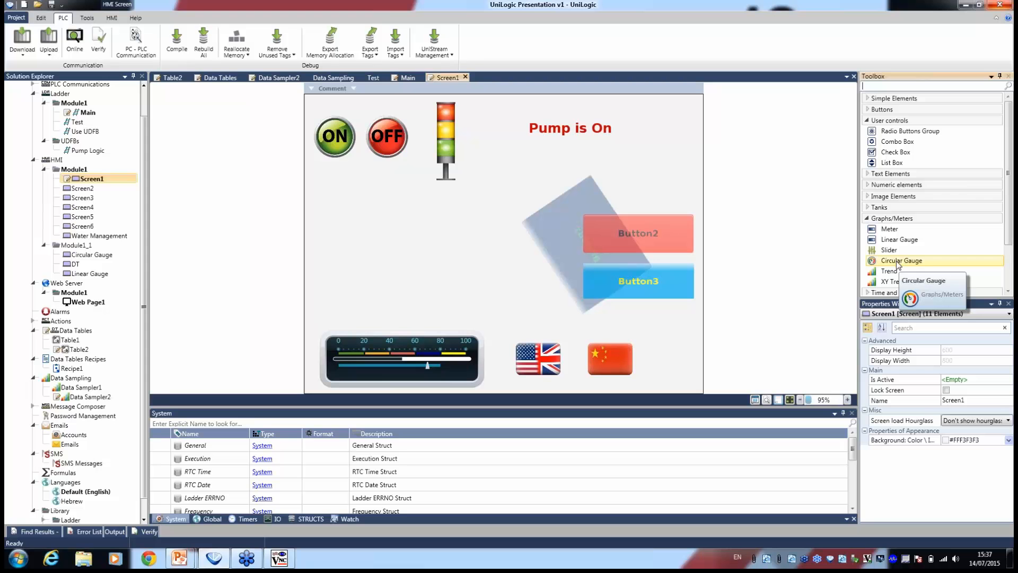
drag(898, 263, 438, 181)
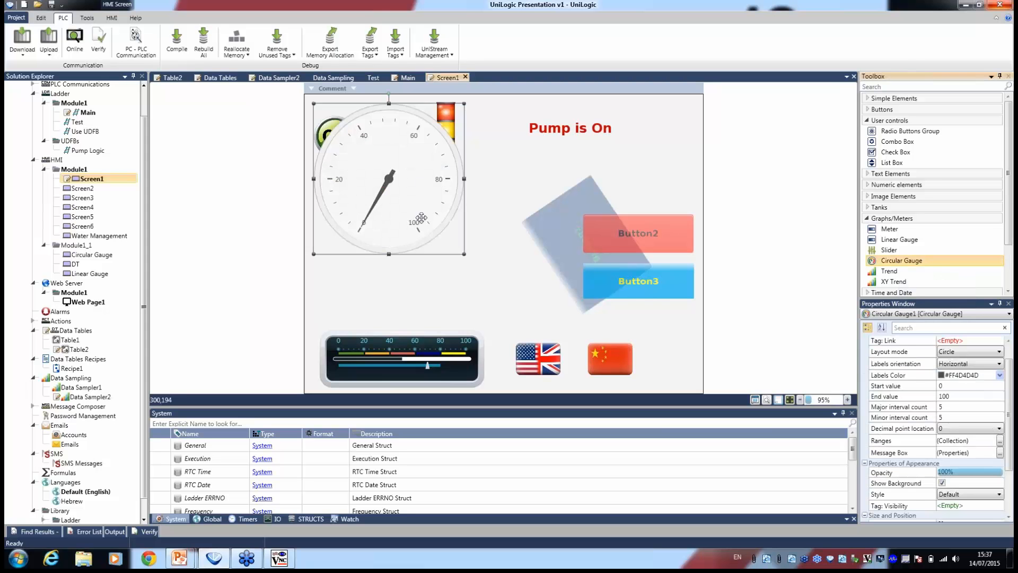
drag(422, 217, 425, 286)
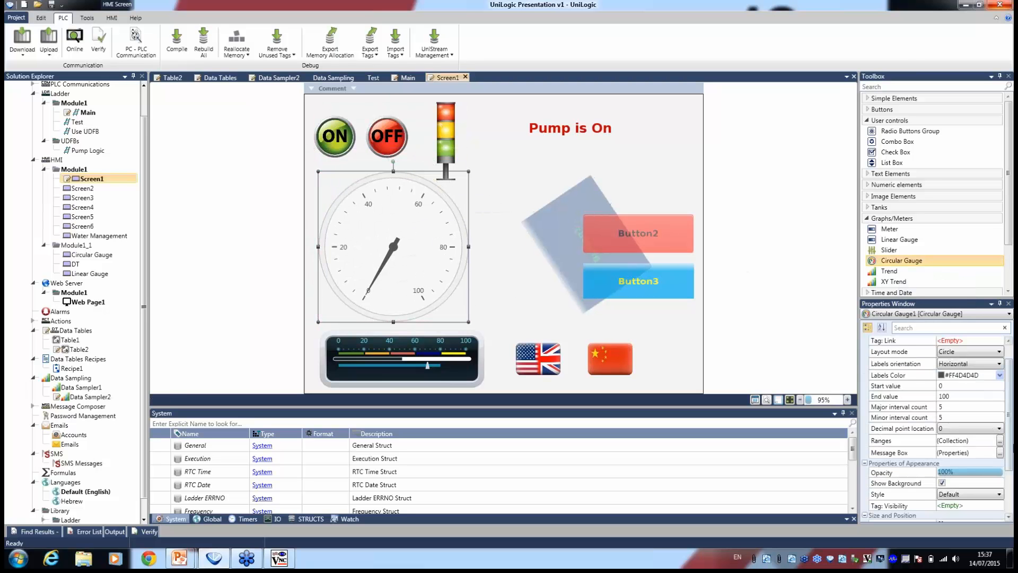
Step: Set the style of the new circular gauge to Progressive
scroll(997, 450, down, 1)
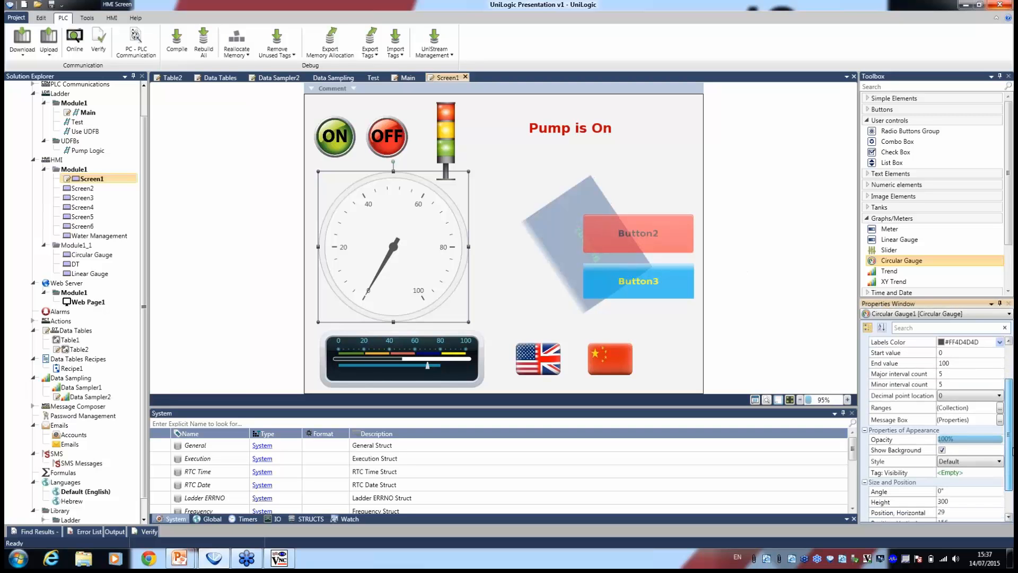
click(995, 461)
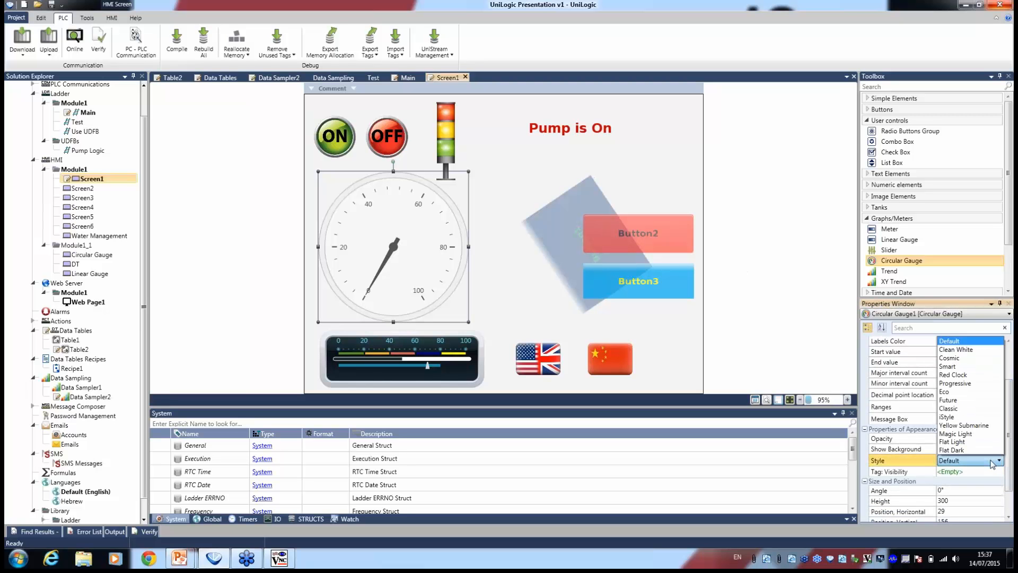
click(968, 383)
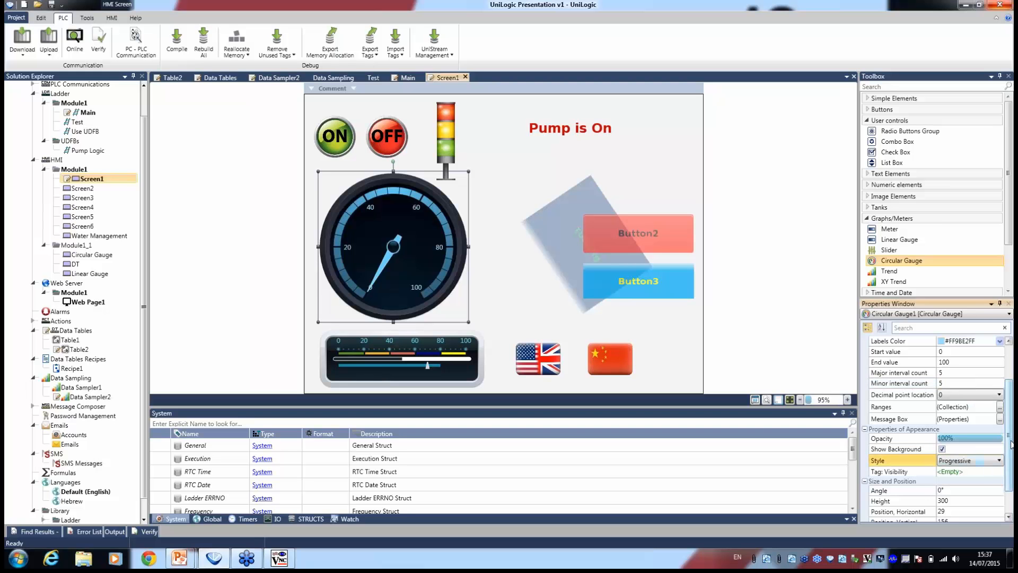
Step: Define the first two gauge ranges of the circular gauge as 0 to 20 and 20 to 40
drag(1012, 441, 1011, 431)
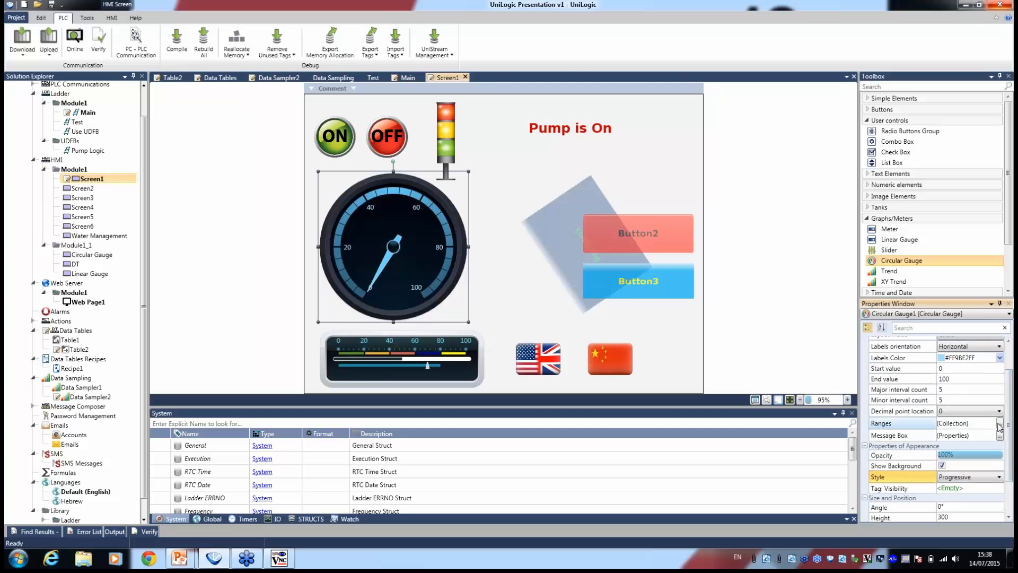
click(999, 427)
click(520, 276)
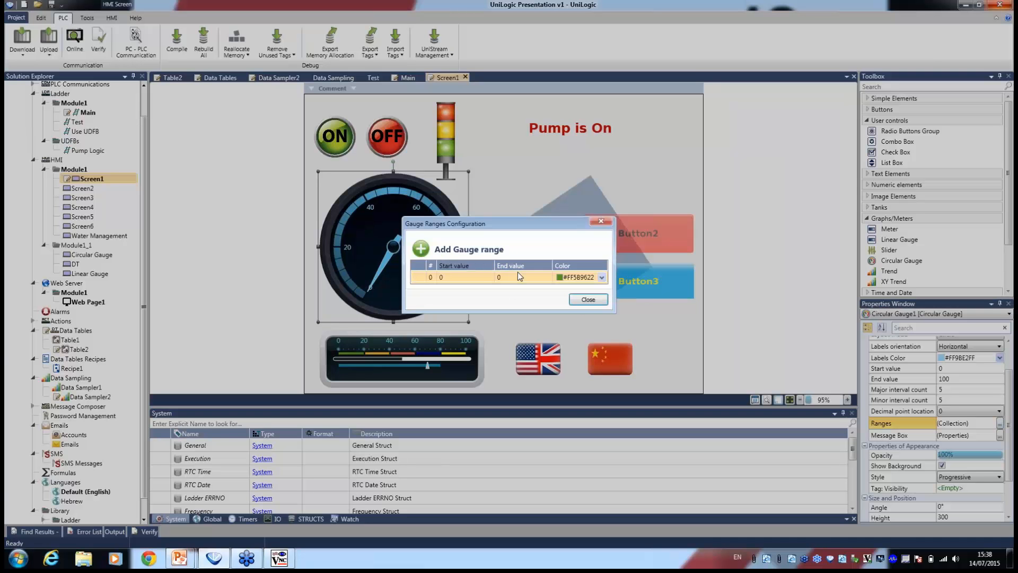
click(520, 276)
text(20)
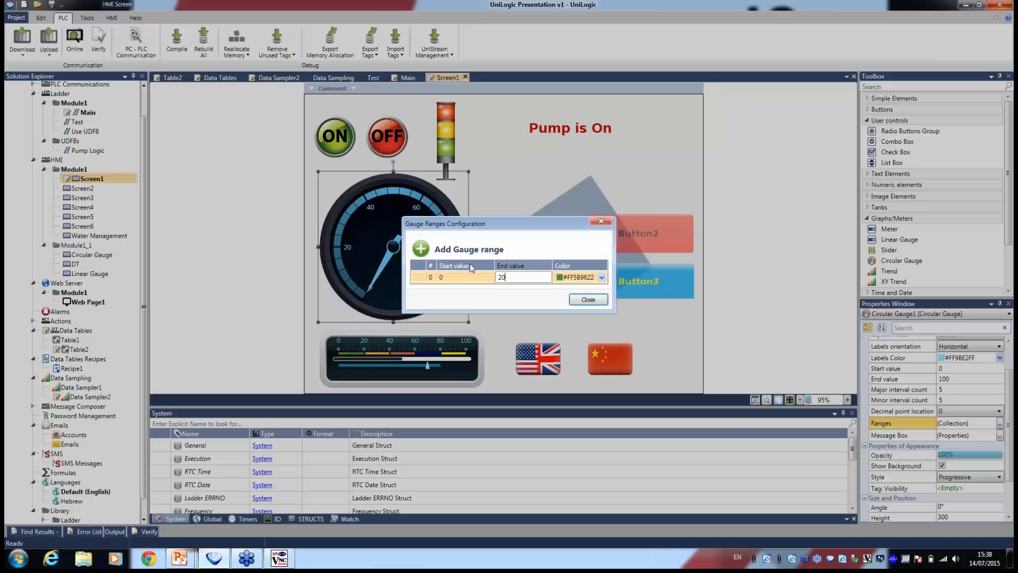
click(510, 291)
click(510, 291)
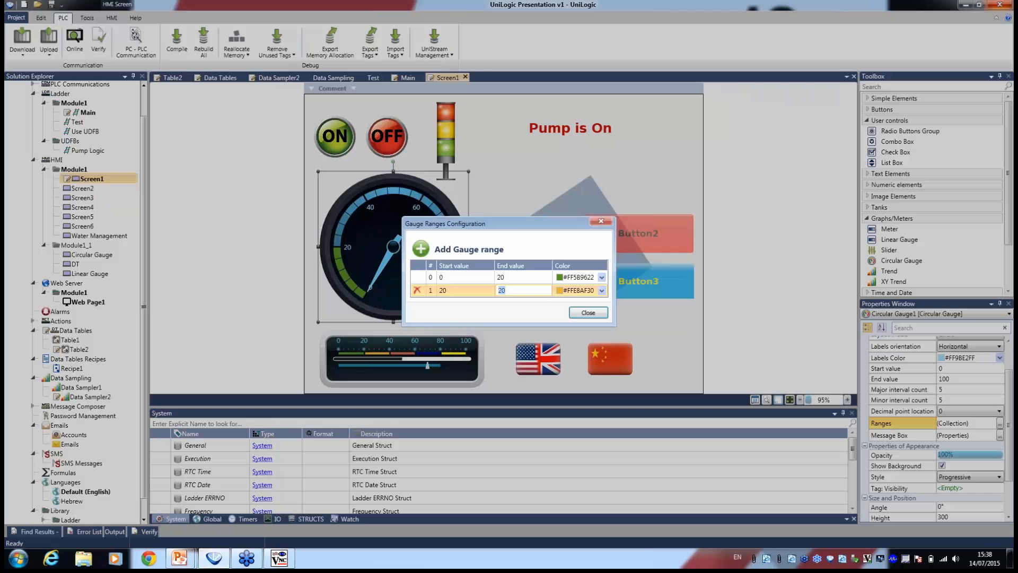
text(40)
Step: Add gauge ranges from 40 to 60 and from 60 to 80, and close the ranges configuration
click(517, 303)
click(518, 303)
text(60)
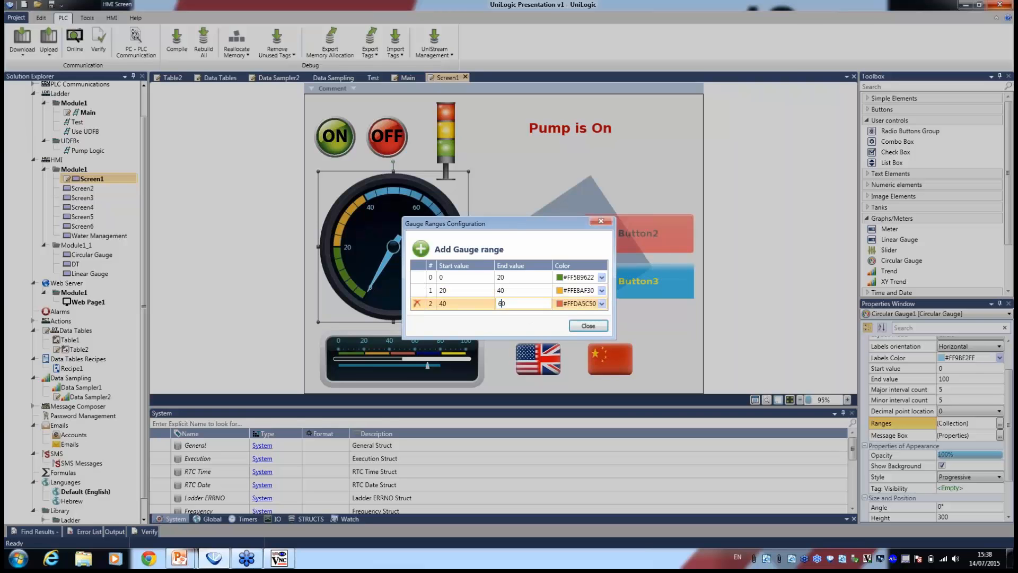
click(513, 316)
click(513, 316)
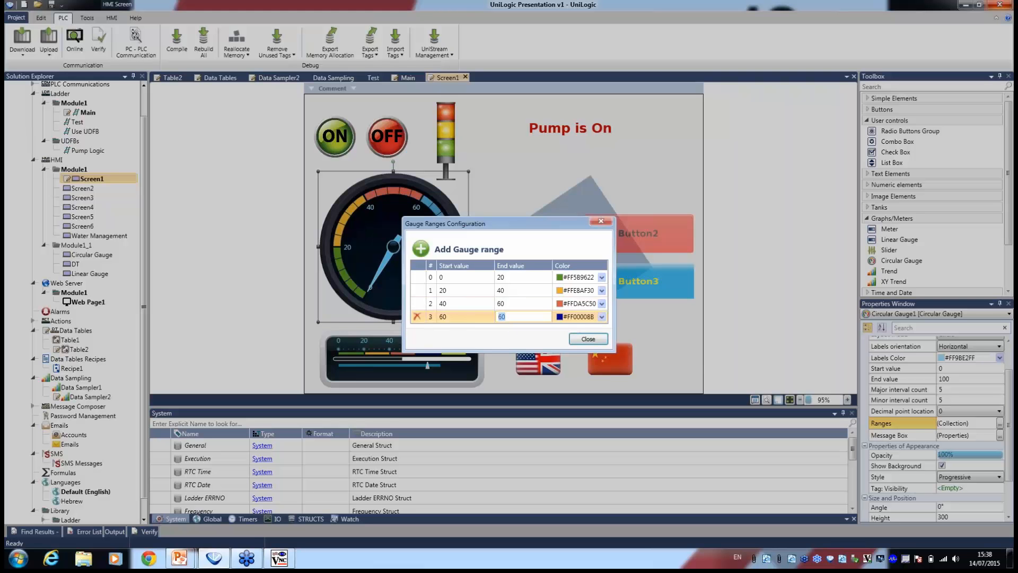
text(80)
key(Return)
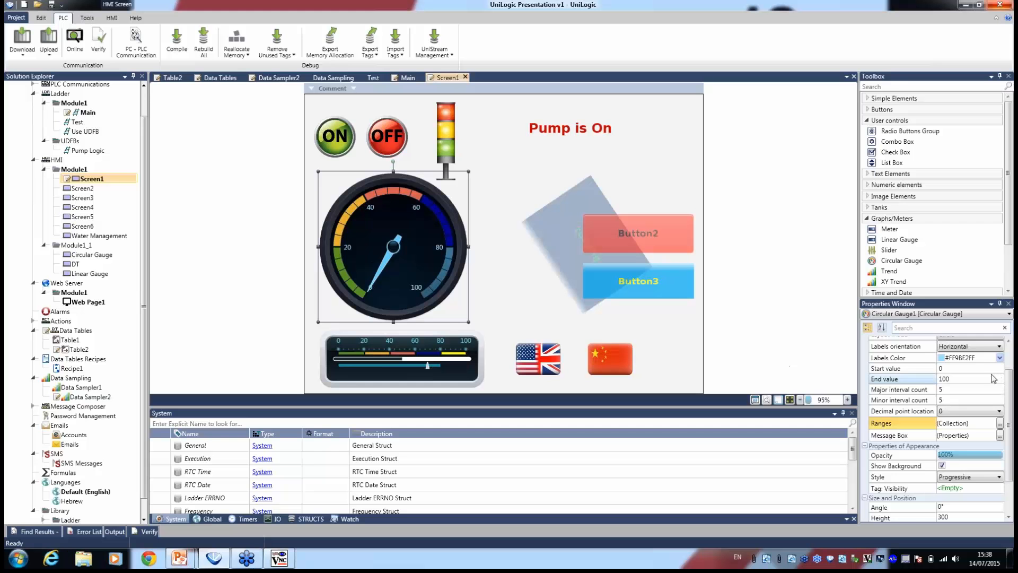
Step: Link the circular gauge to the Pump1.Pressure tag
drag(1010, 385, 1010, 359)
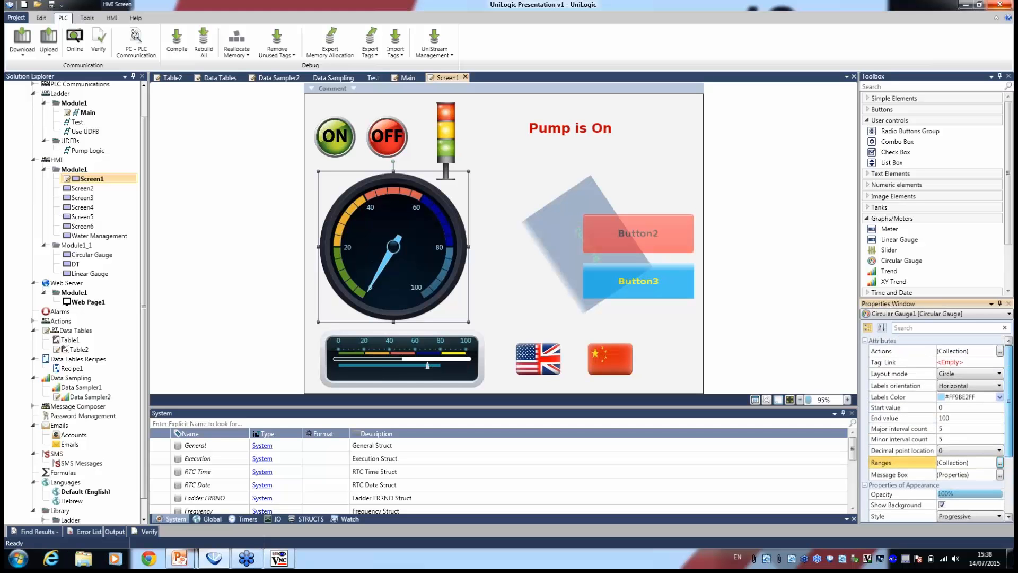
click(961, 362)
text(p)
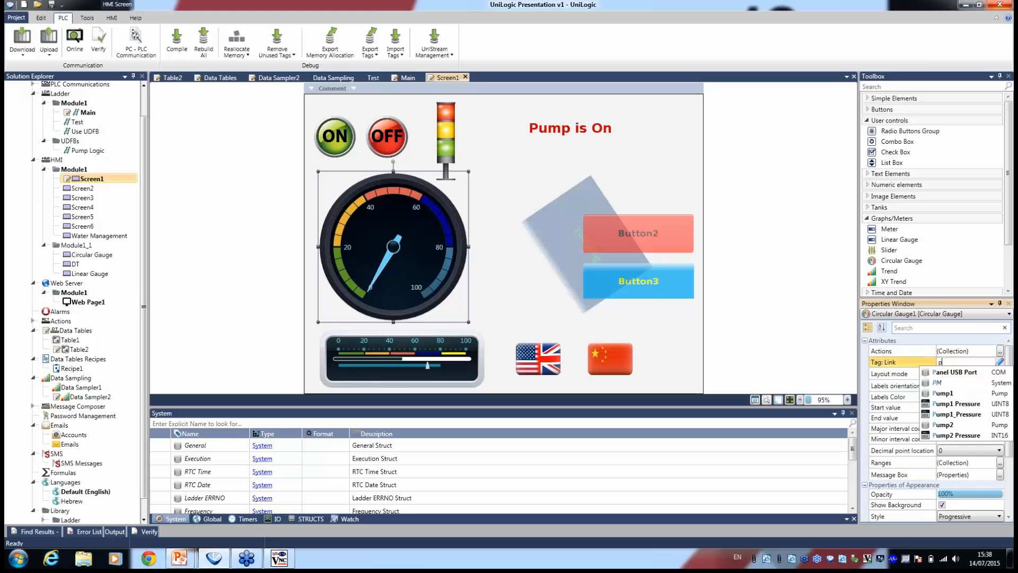
text(ump1.)
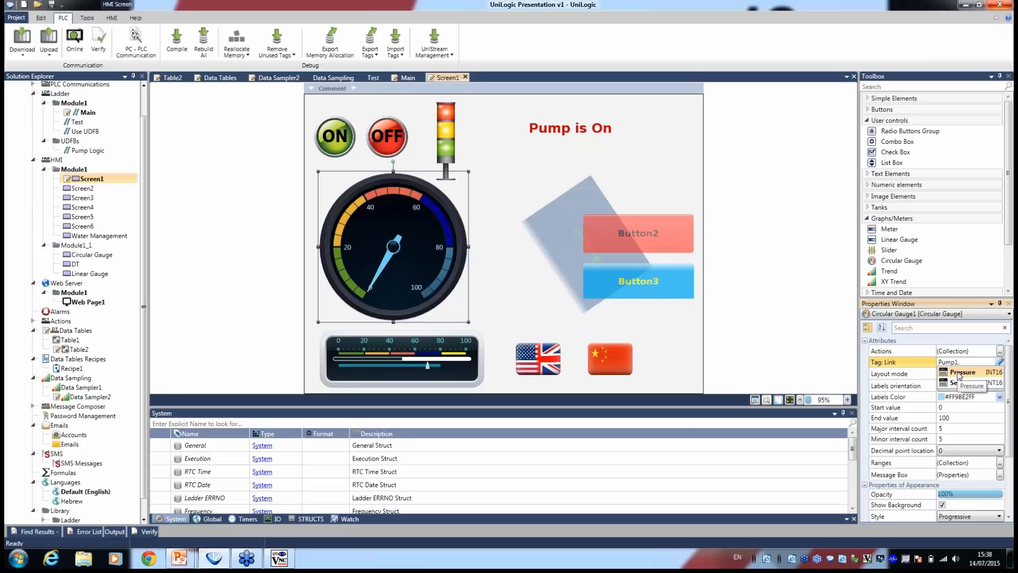
click(960, 372)
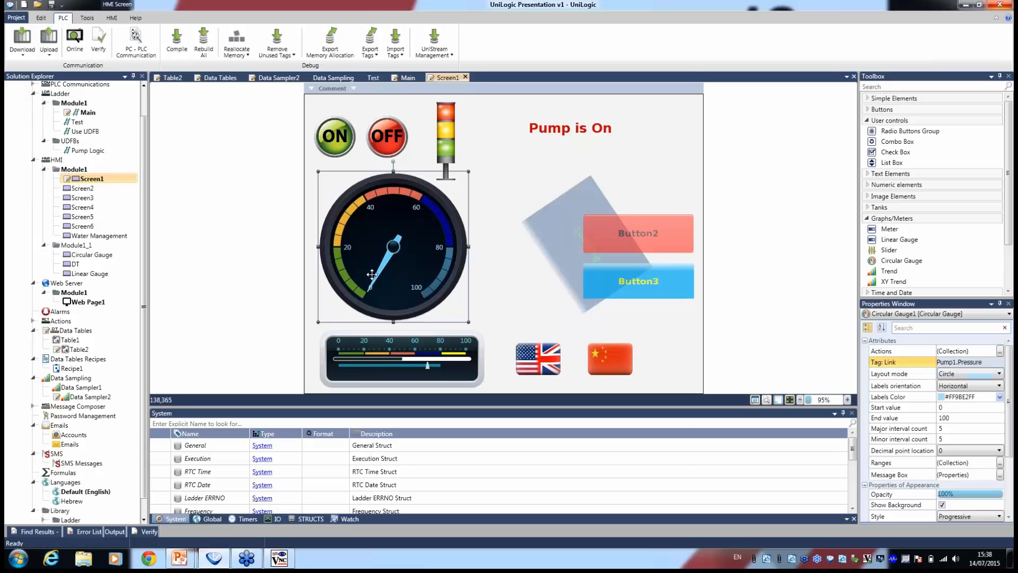
Step: Open Screen2 of the first HMI module to view its user controls
mouse_move(373, 274)
click(90, 189)
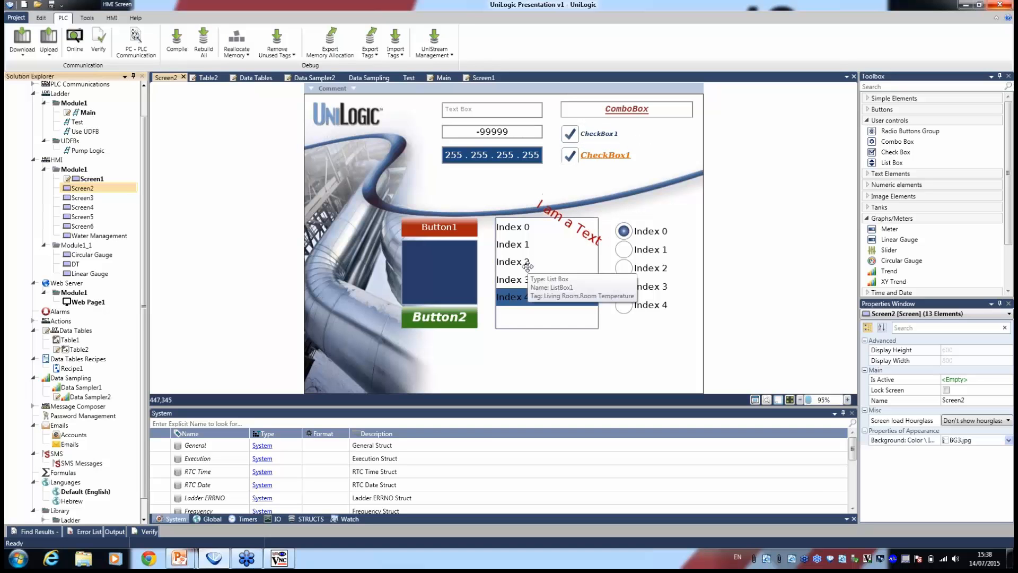
Step: Open Screen3 and reduce the height of the large tank with the red fill to about 165
click(96, 200)
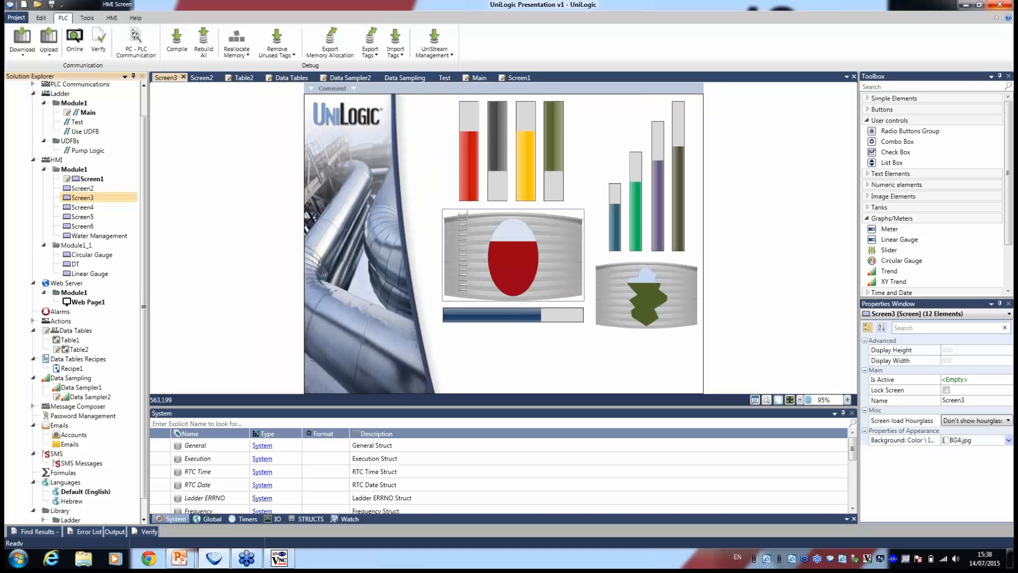
click(512, 300)
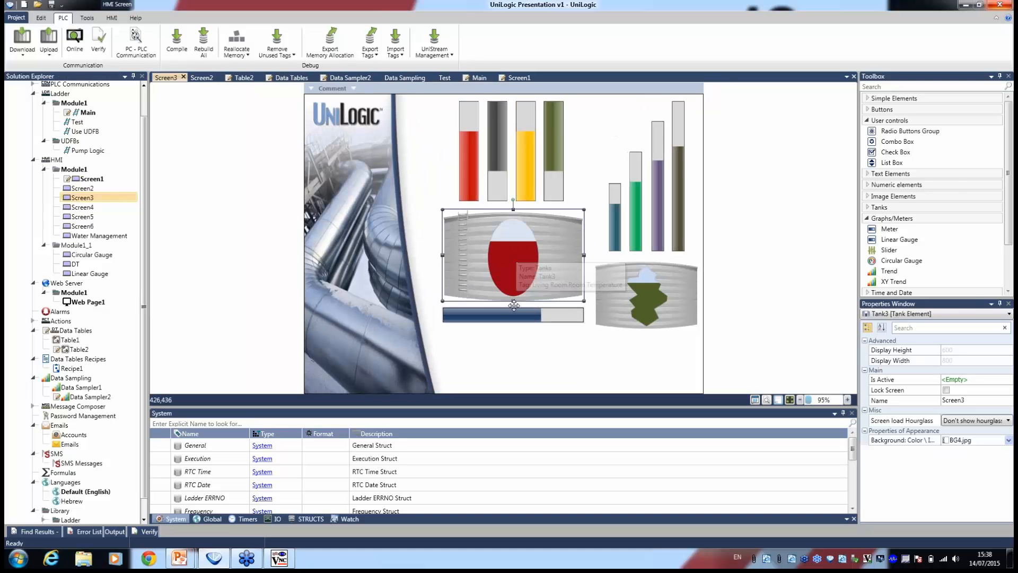
drag(513, 301, 520, 281)
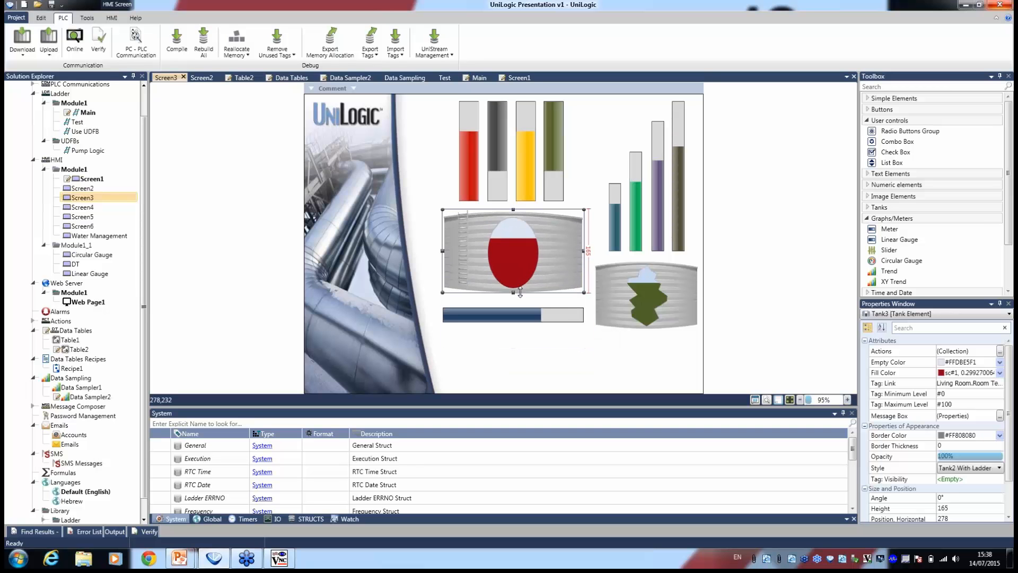
Step: Open Screen4 and examine the properties of its analog clock and digital date elements
double_click(85, 207)
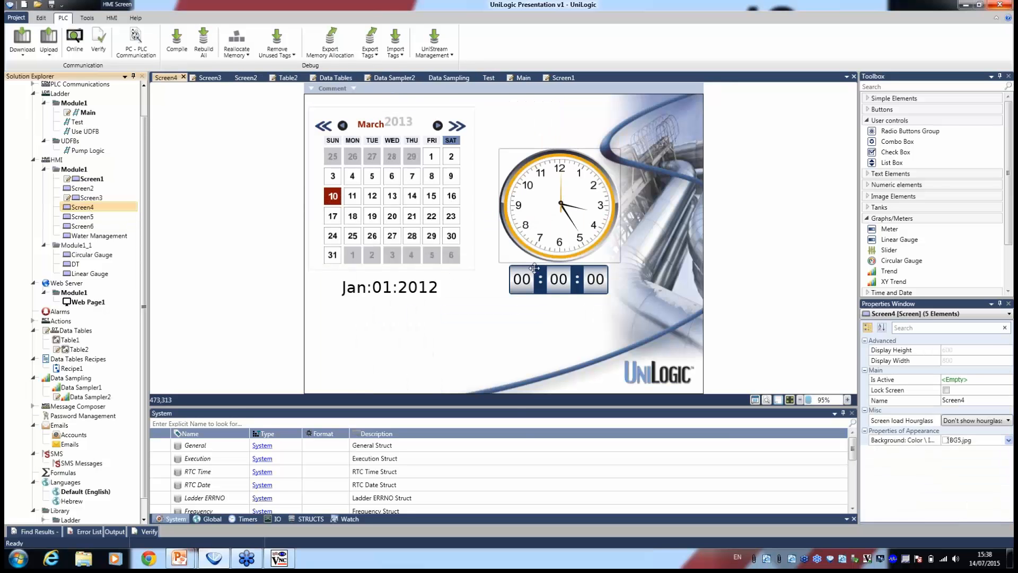
click(556, 272)
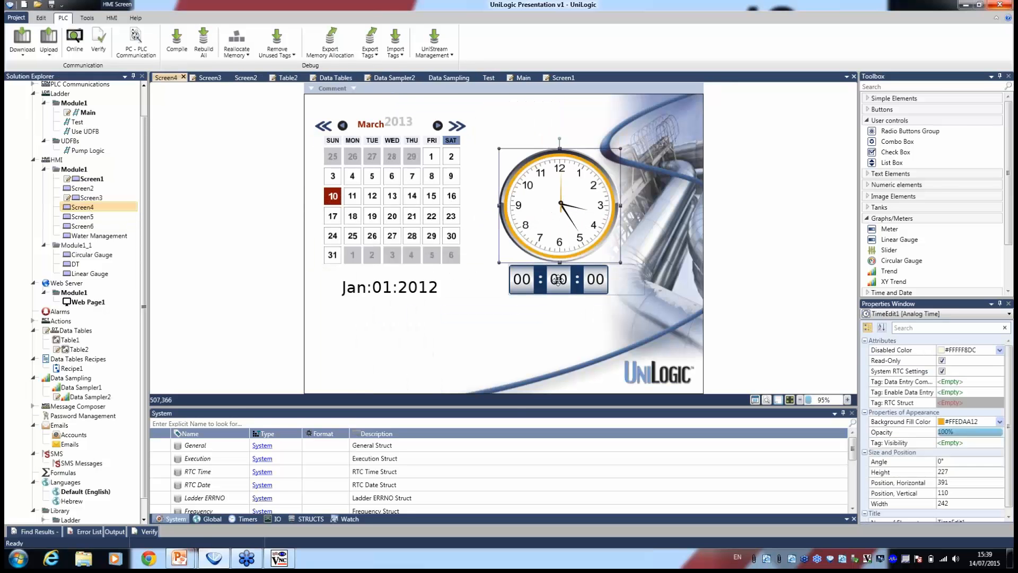
click(393, 287)
Step: Open Screen5 of the first HMI module and move its trend graph down to a vertical position of about 71
click(88, 217)
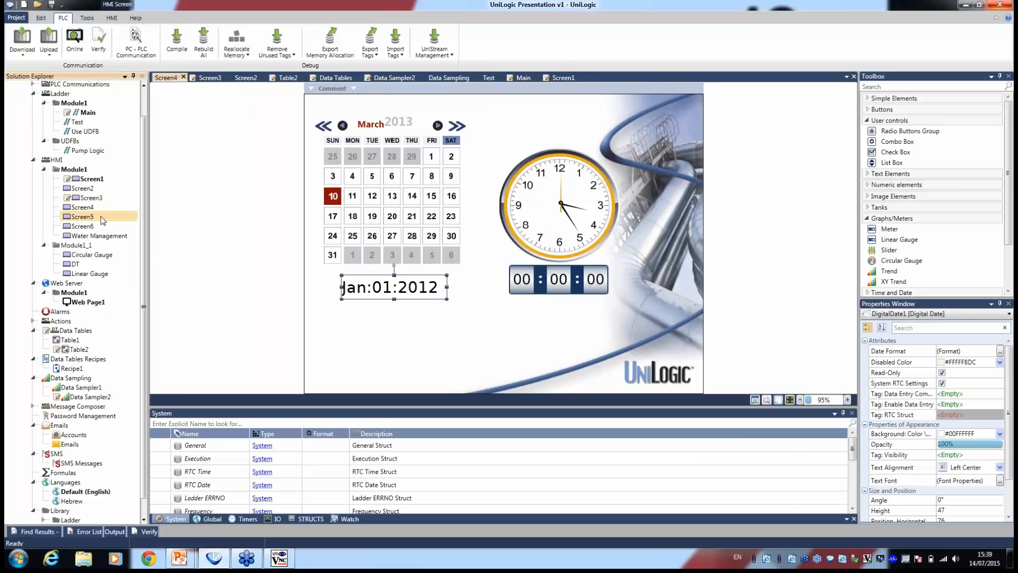
double_click(103, 219)
click(495, 198)
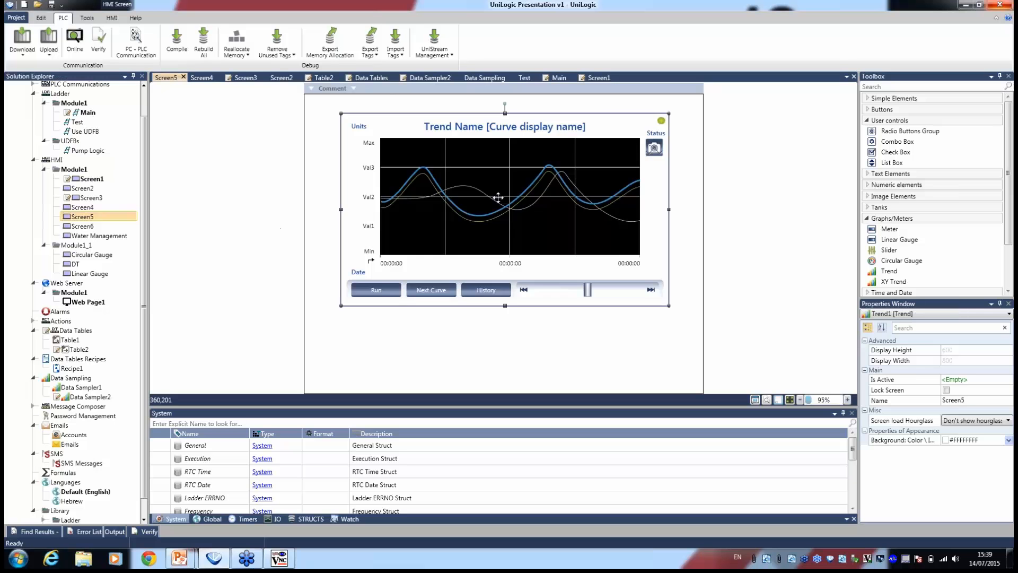
drag(503, 189, 503, 205)
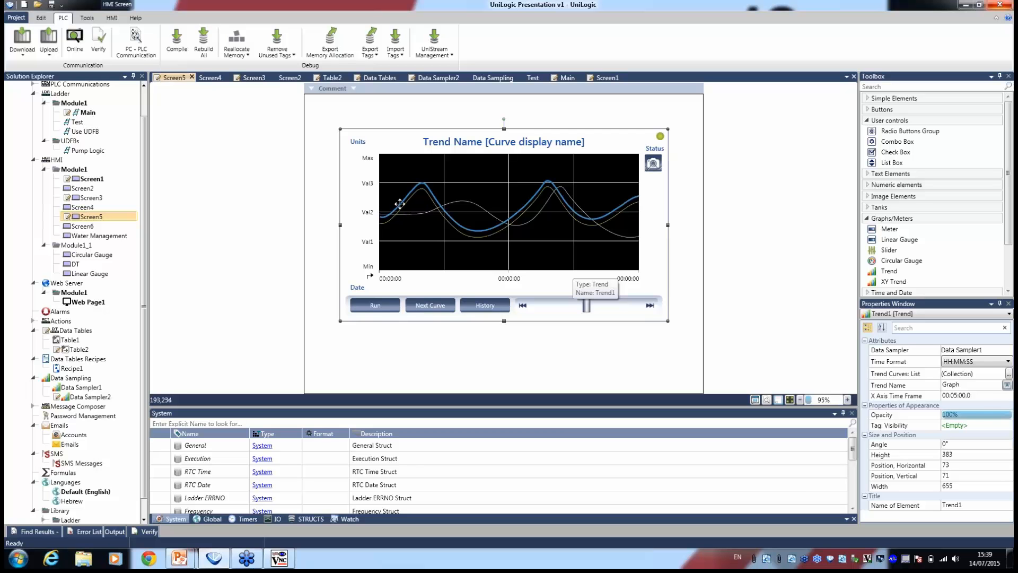
Step: View the image elements on Screen6, and open the Water Management screen to examine the first pump pressure gauge's properties
click(83, 226)
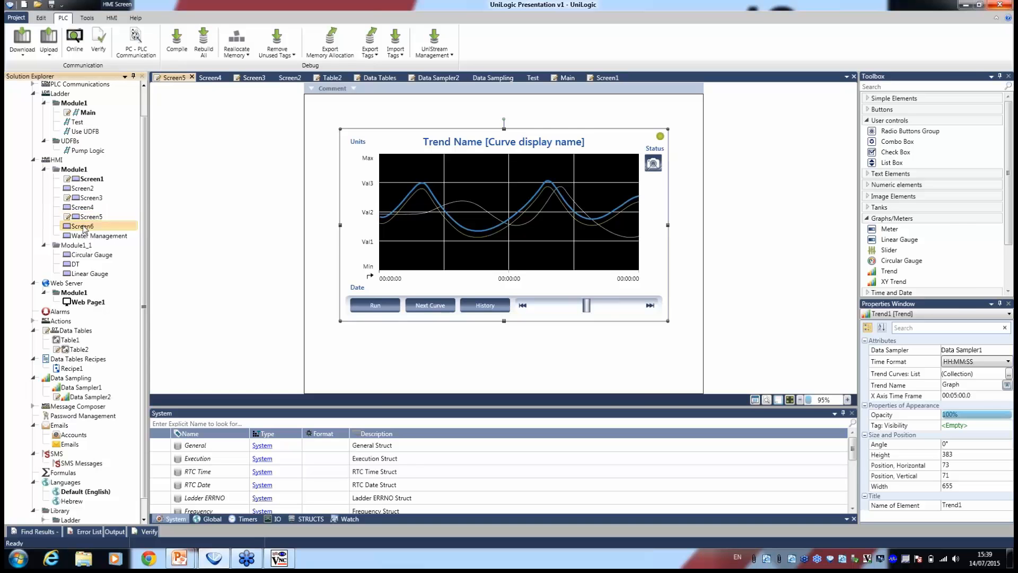
double_click(82, 226)
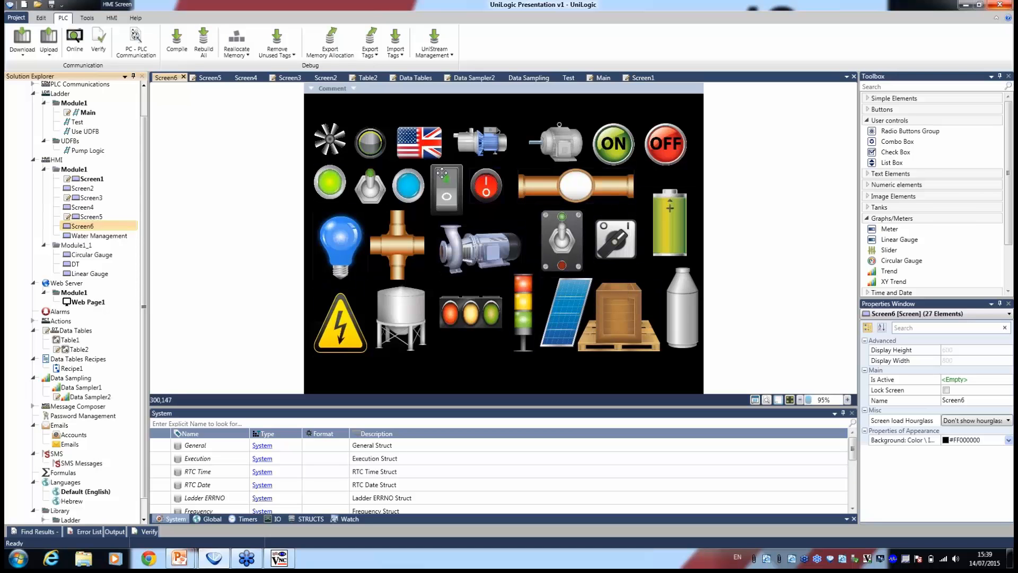
click(125, 237)
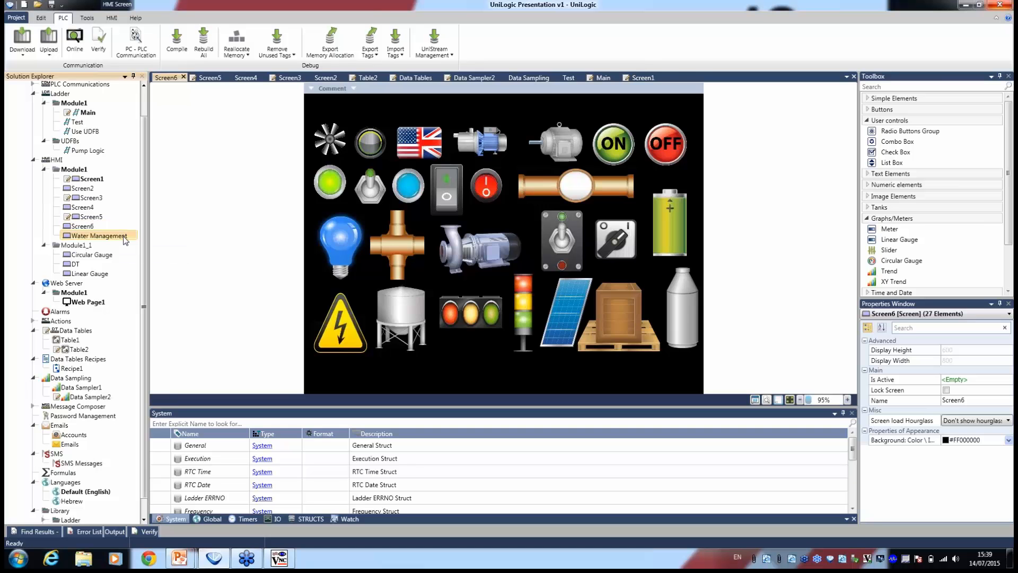
double_click(124, 238)
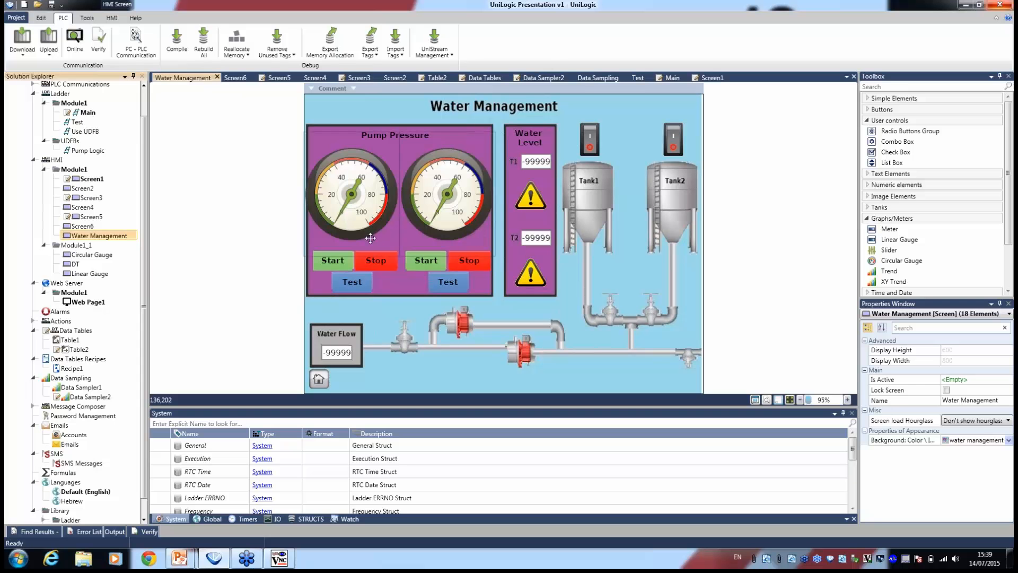
mouse_move(361, 192)
mouse_down()
mouse_move(360, 181)
mouse_move(361, 192)
mouse_up()
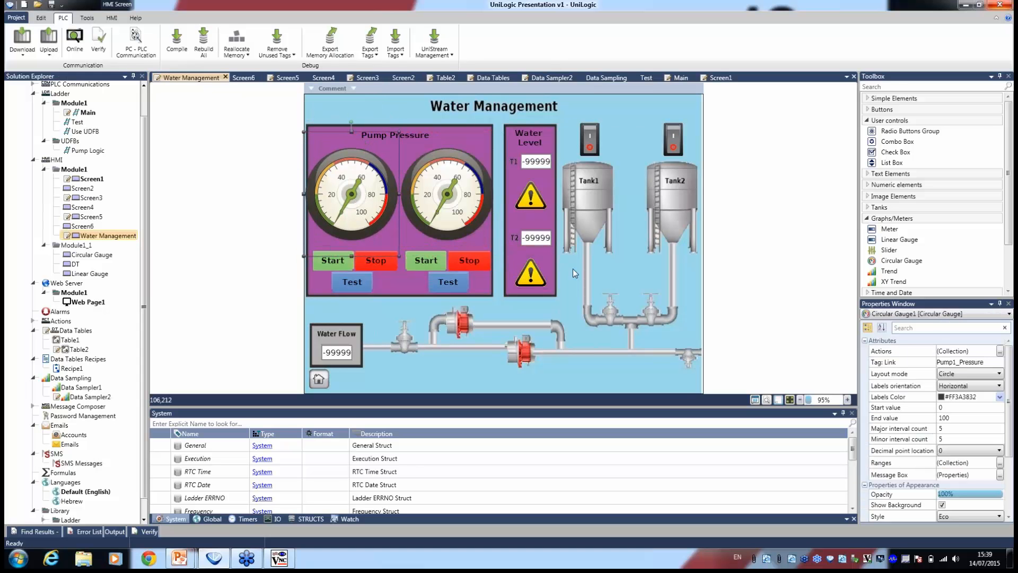
Step: Open the Circular Gauge and Linear Gauge screens of Module1_1, and shift the horizontal linear gauge slightly up and to the left
click(103, 259)
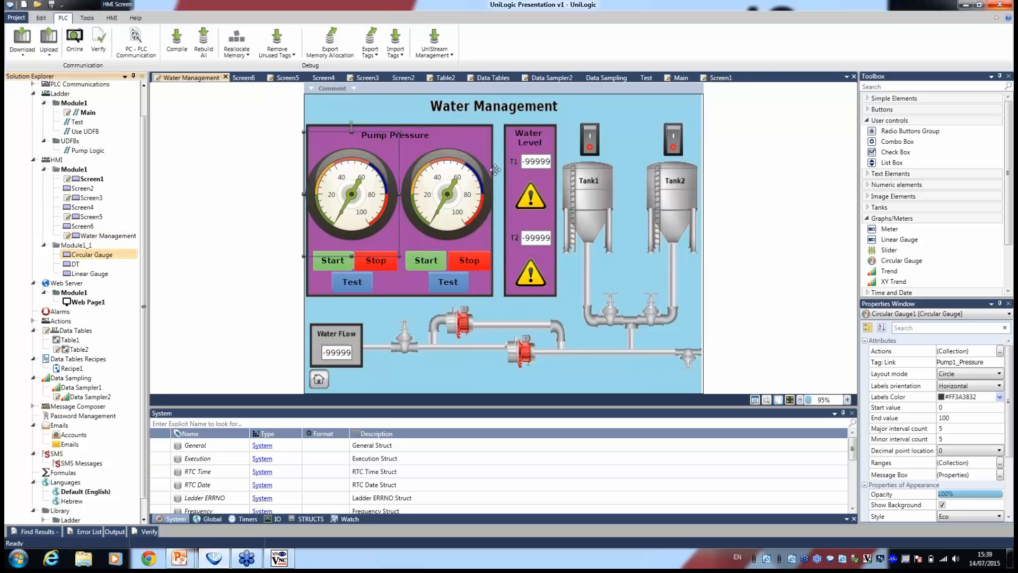
click(76, 275)
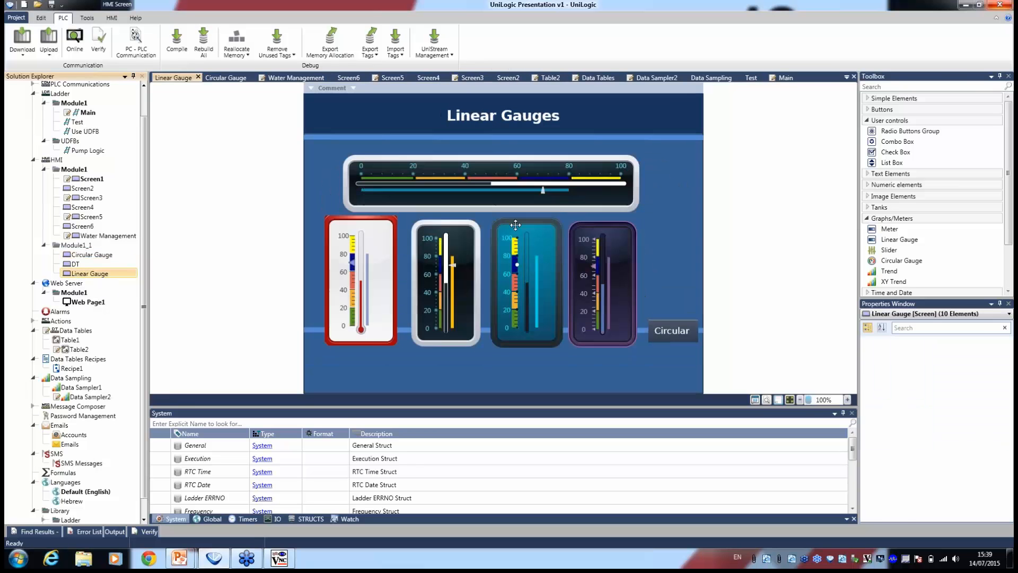
click(466, 175)
drag(467, 174, 450, 174)
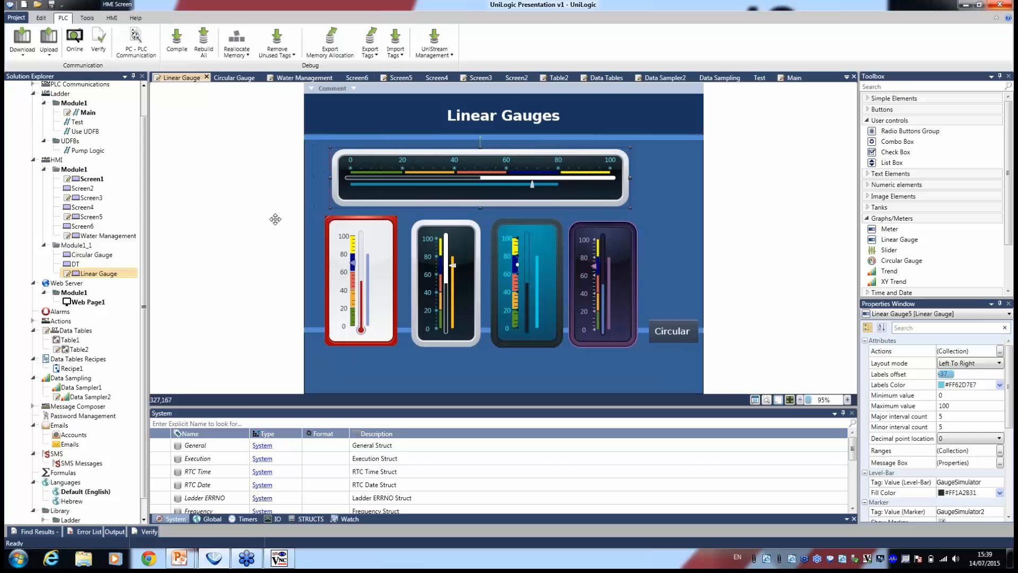
Step: Open the DT screen to examine its data table's properties, and preview screens of the first HMI module
double_click(75, 264)
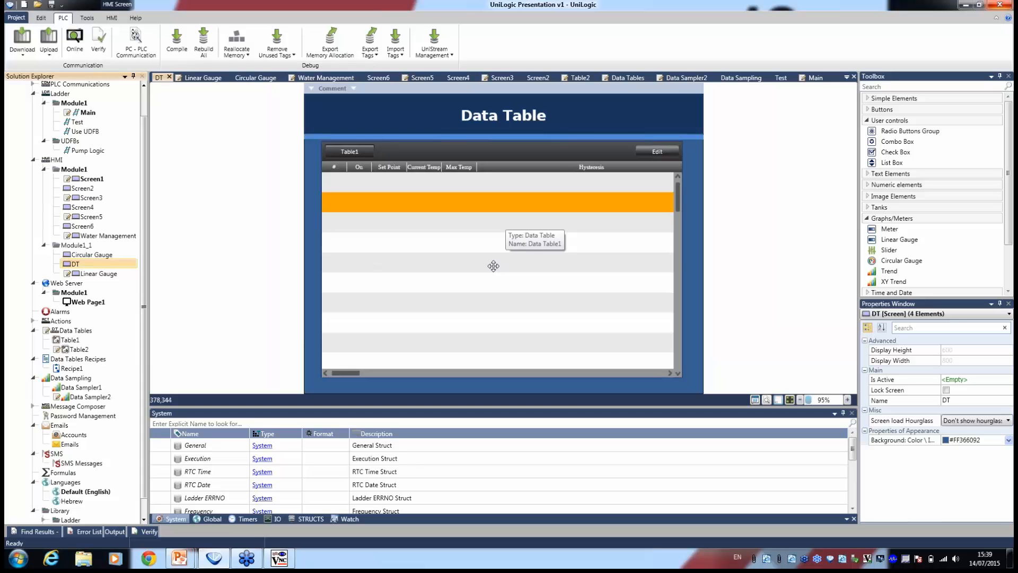
click(534, 250)
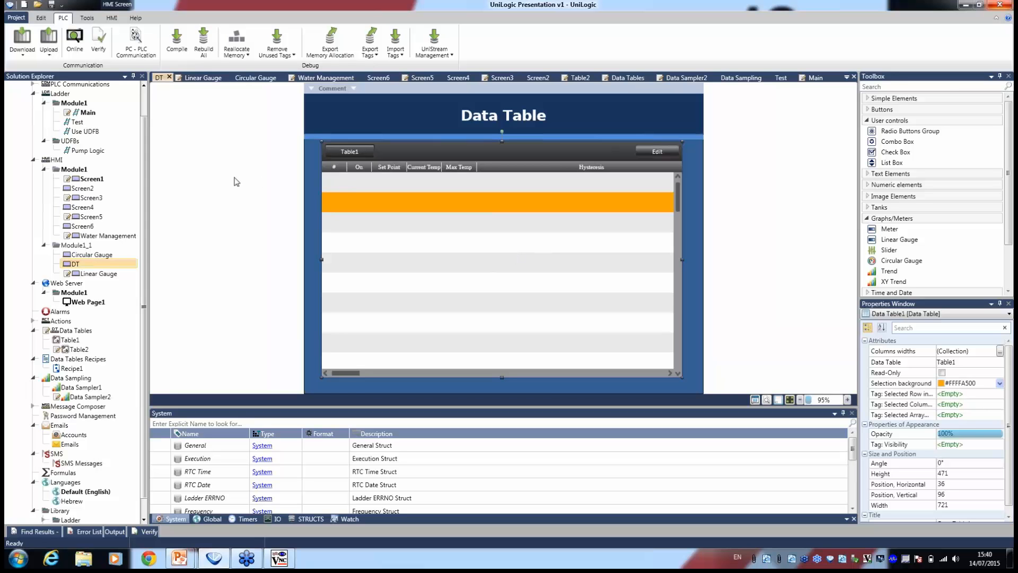
mouse_move(104, 179)
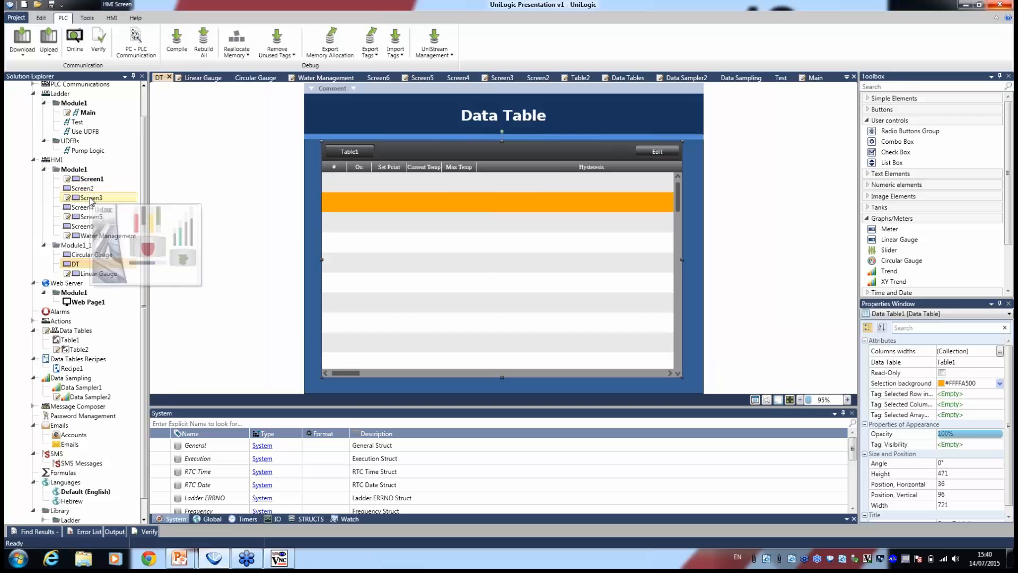
mouse_move(92, 201)
Step: Open the screen overview of the first HMI module and open Screen1 from it
click(68, 172)
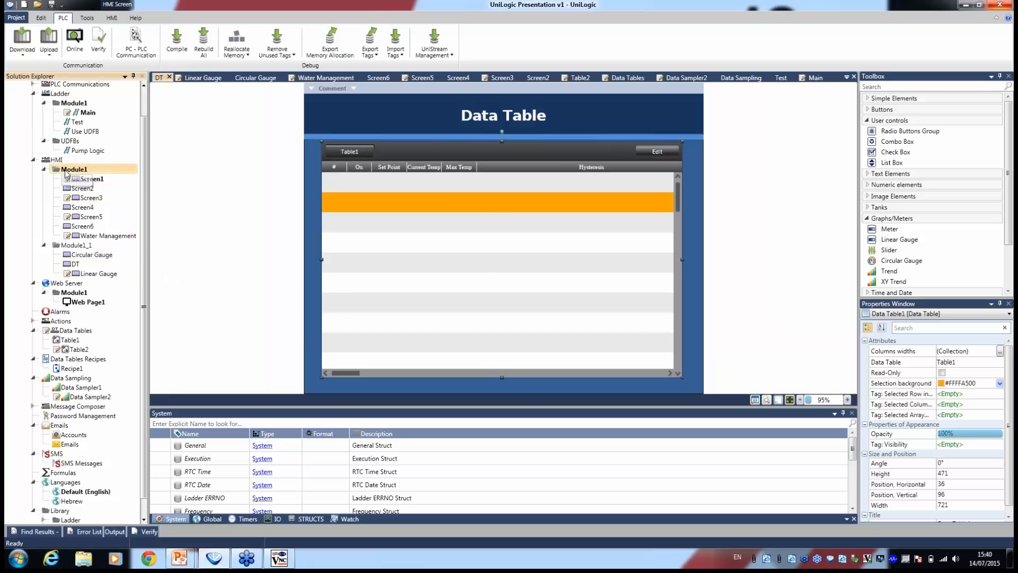
double_click(68, 172)
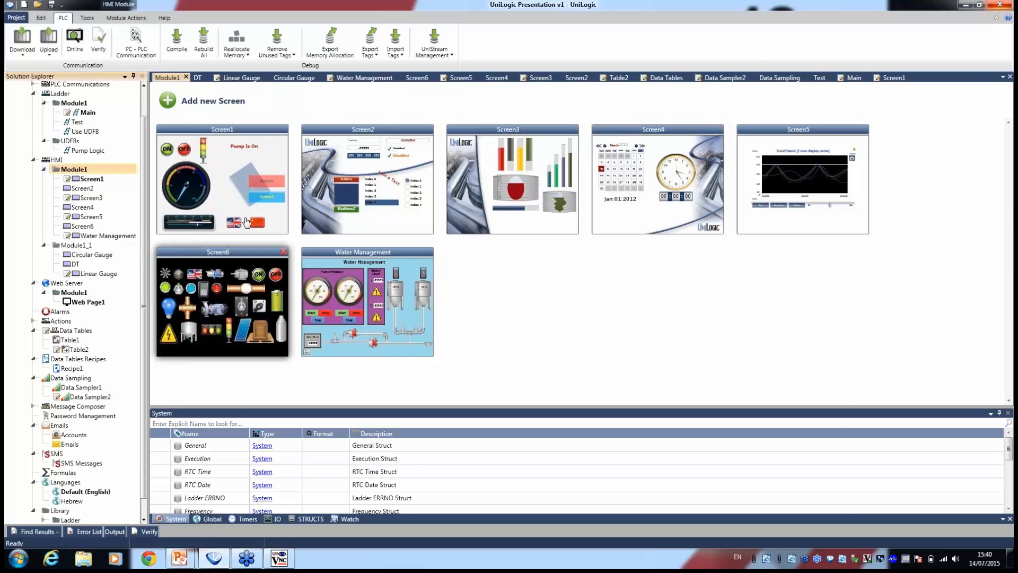
double_click(245, 222)
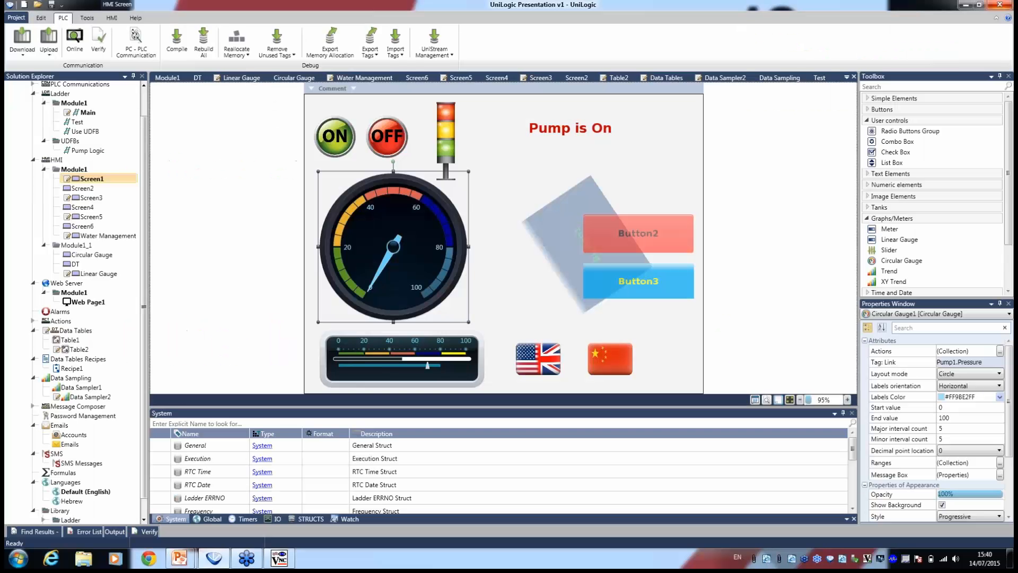
Step: Open the Web Server settings and review its security roles and server users
double_click(66, 285)
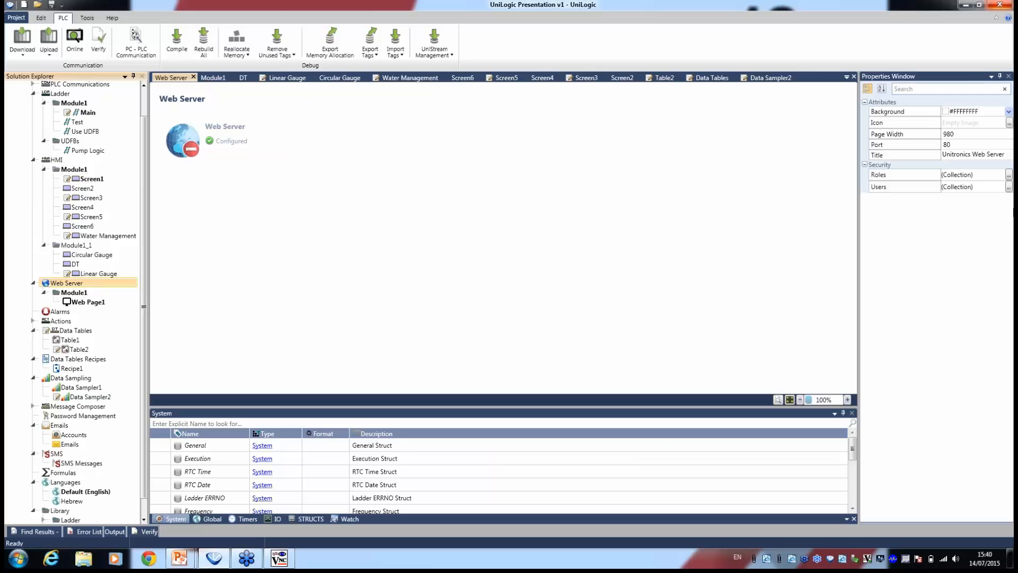
click(1002, 175)
click(1009, 175)
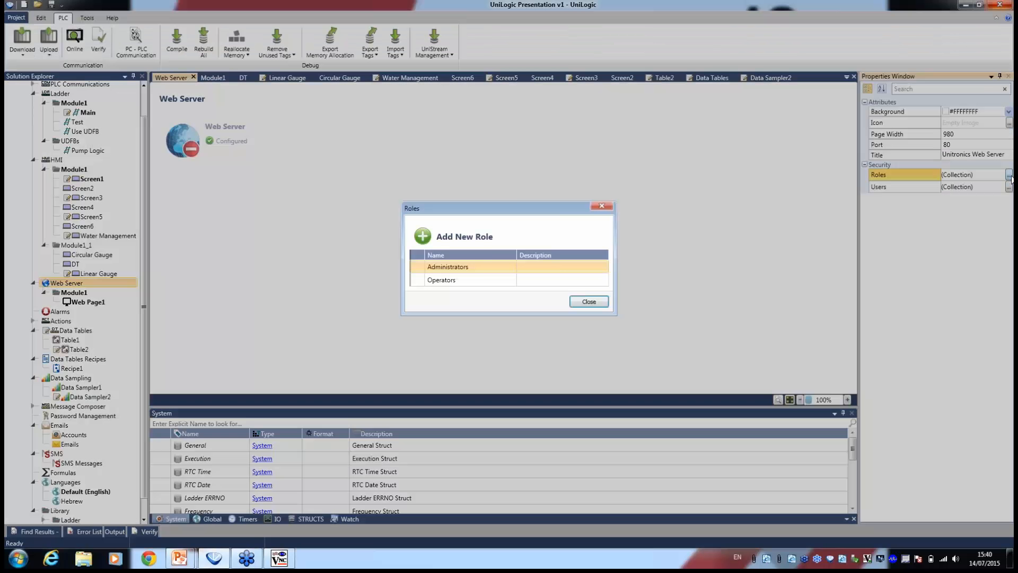
mouse_move(469, 284)
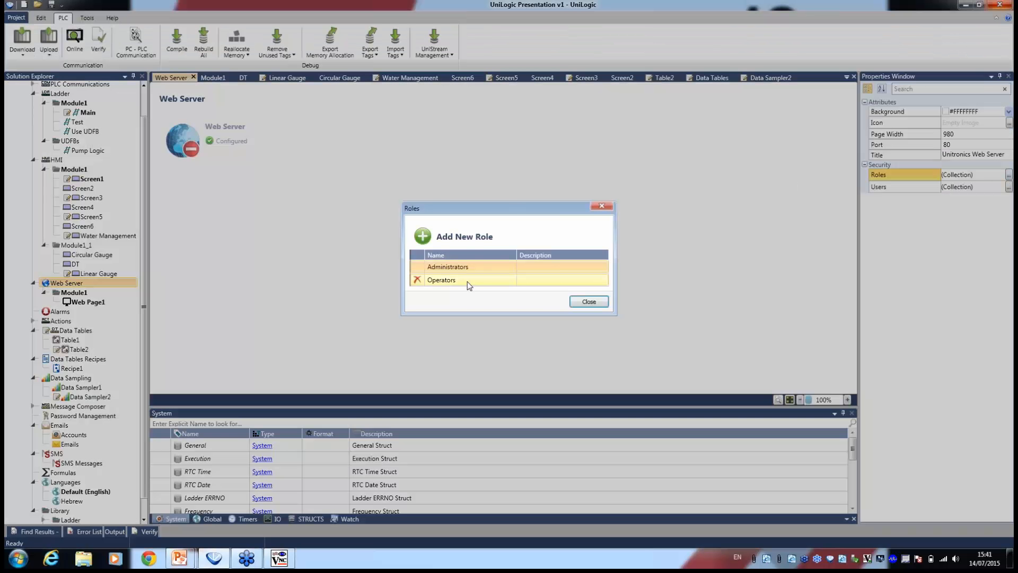
click(593, 303)
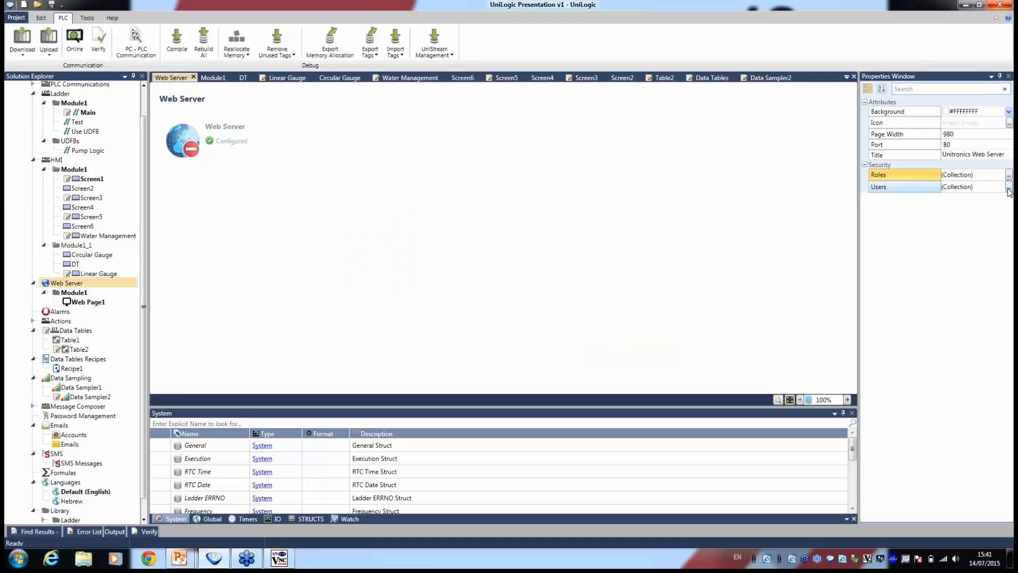
click(1009, 186)
mouse_move(629, 291)
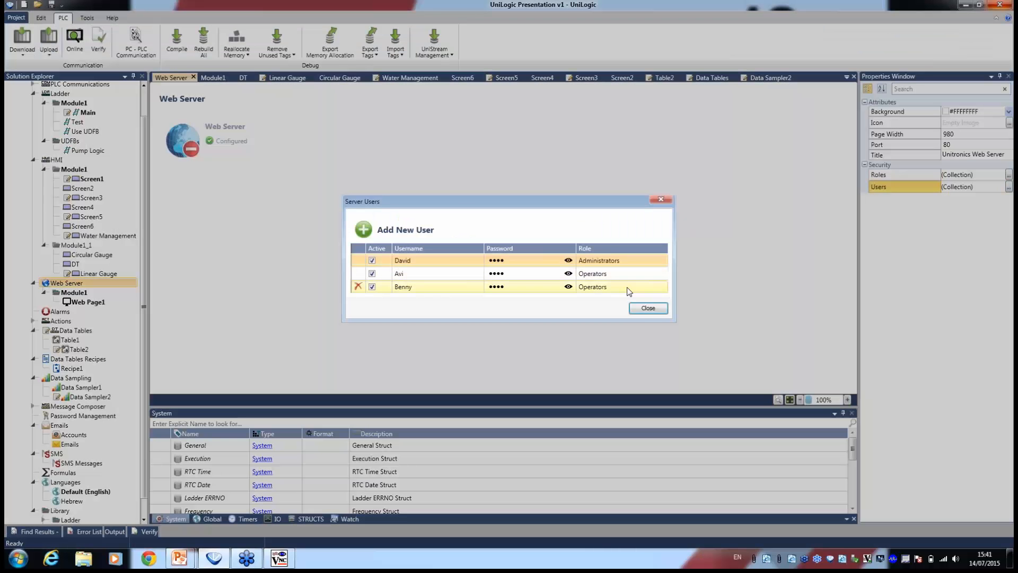
click(645, 310)
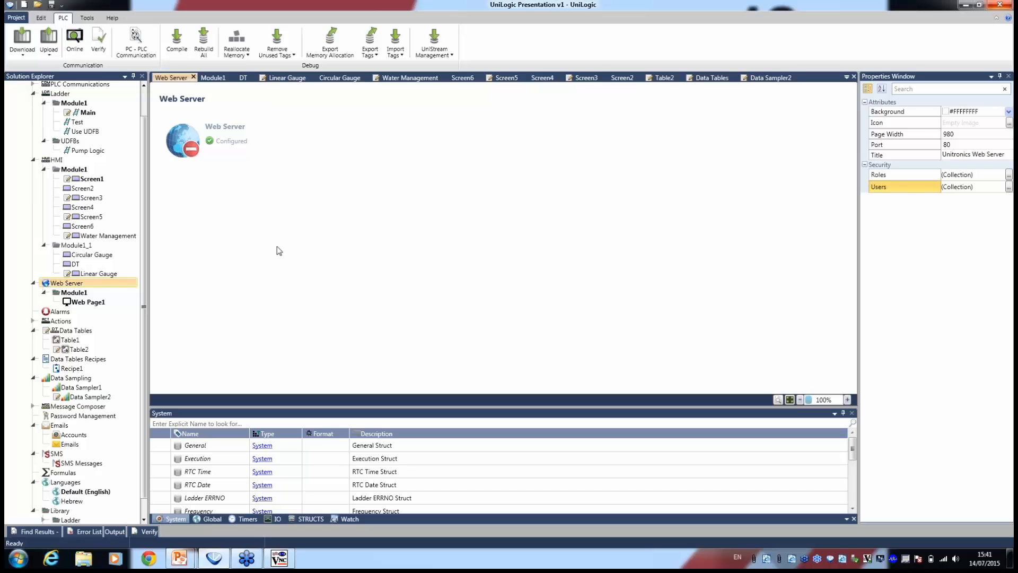
Step: Open Web Page1 and examine the available button and text elements and the properties of the first pressure gauge and the Tank1 switch
click(88, 304)
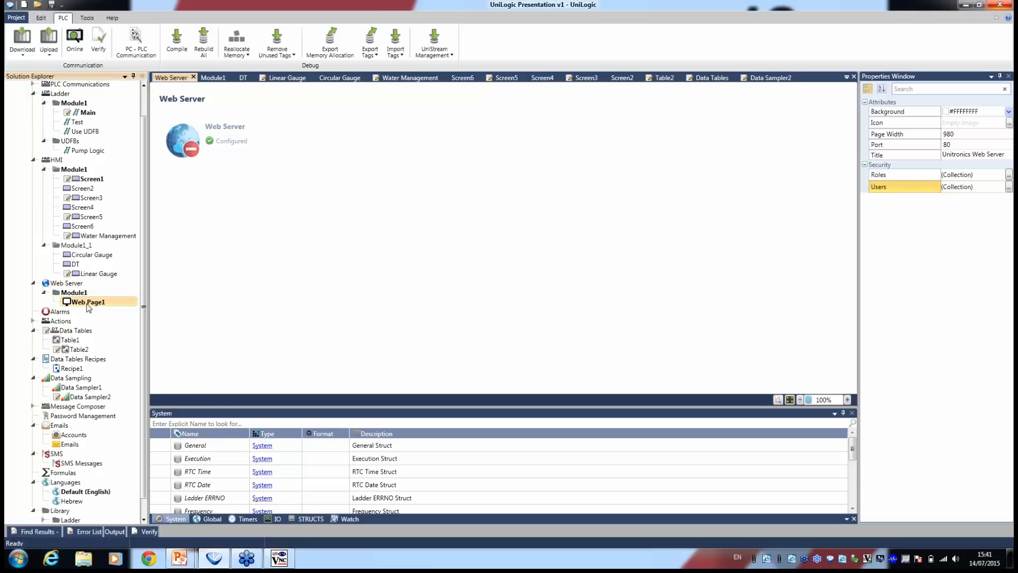
double_click(87, 305)
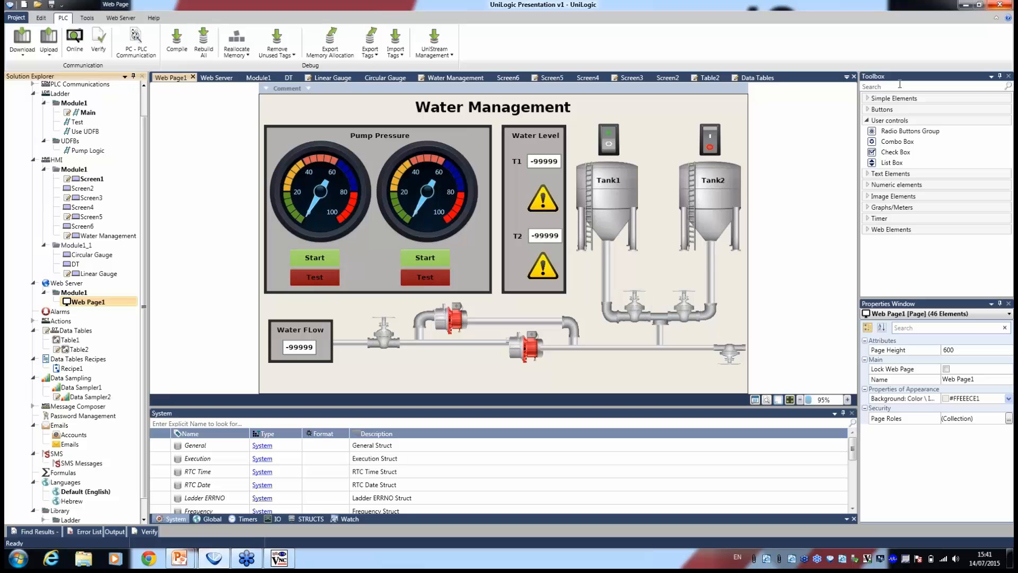
click(868, 109)
click(869, 183)
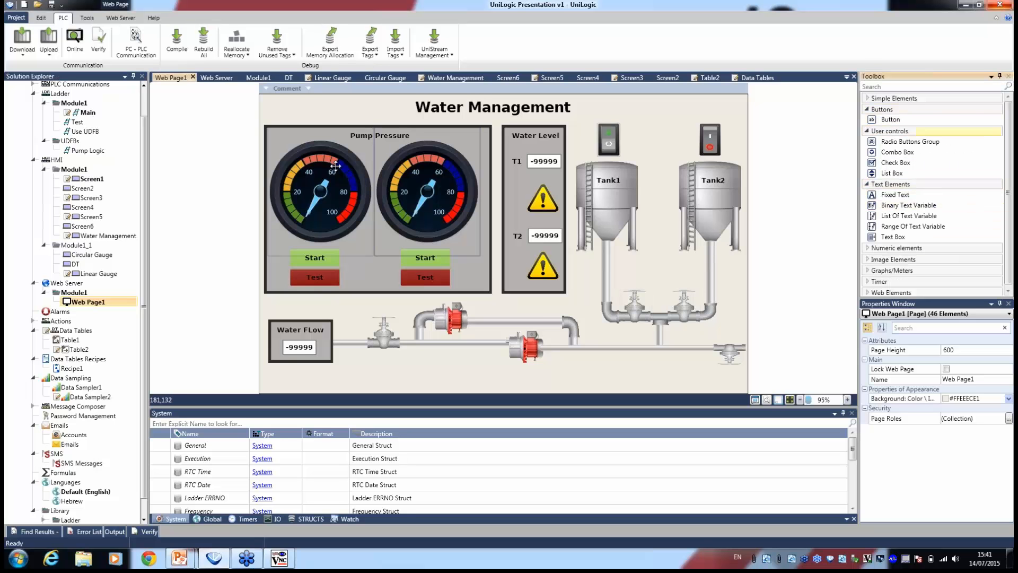
drag(361, 175, 333, 177)
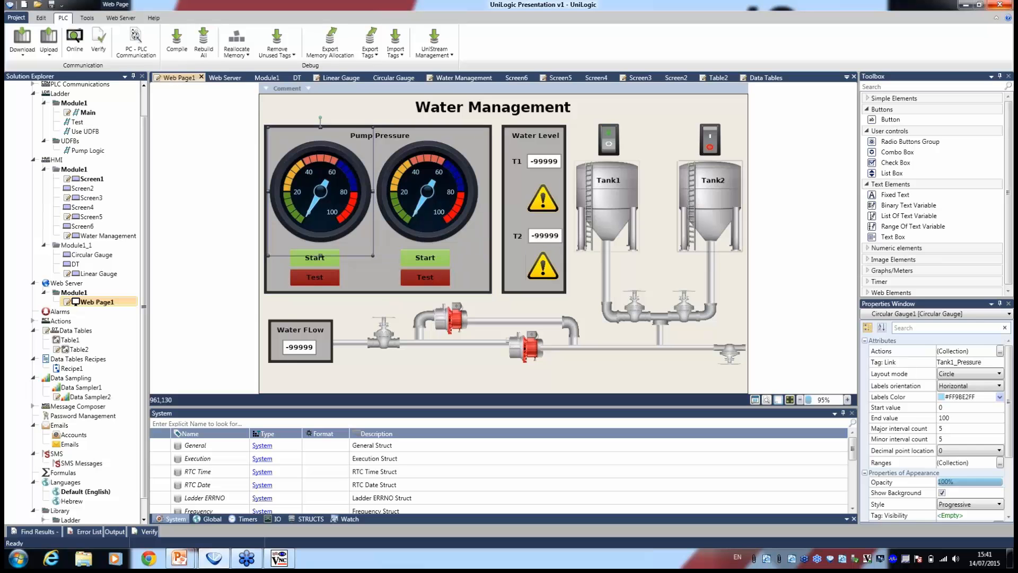
drag(605, 136, 604, 136)
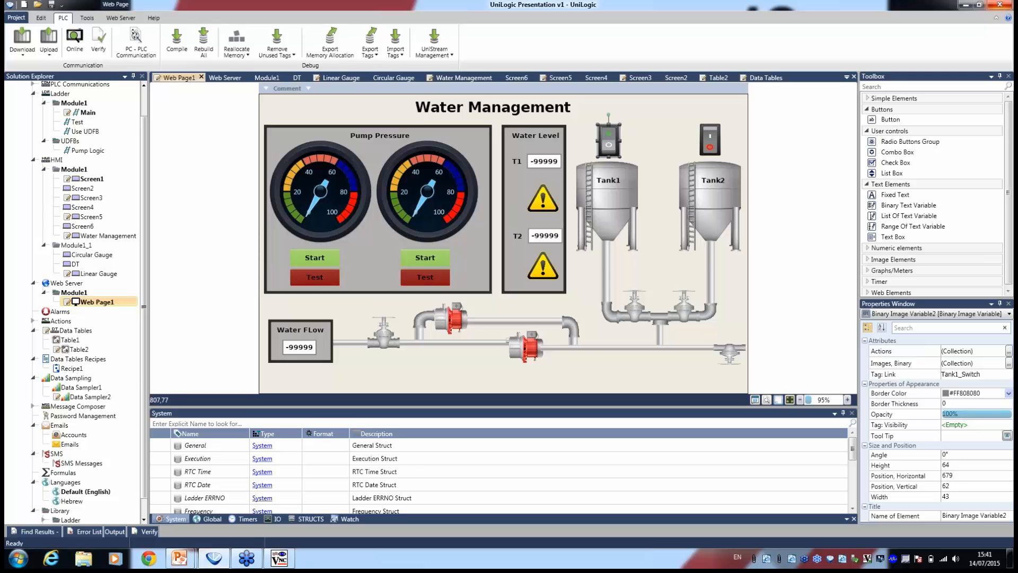
Step: Add a new web page to Module1 of the Web Server
click(73, 294)
right_click(73, 296)
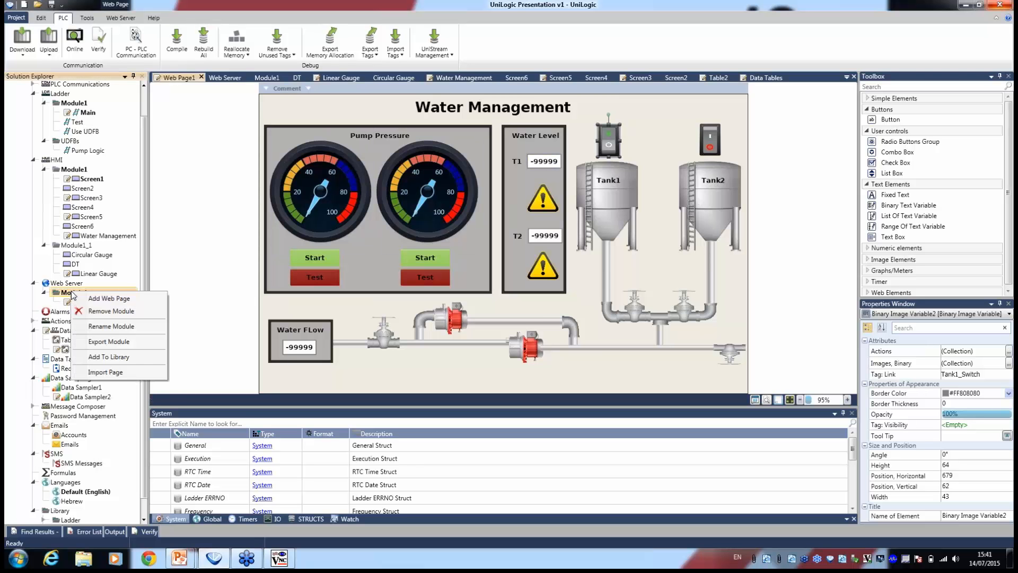
click(101, 300)
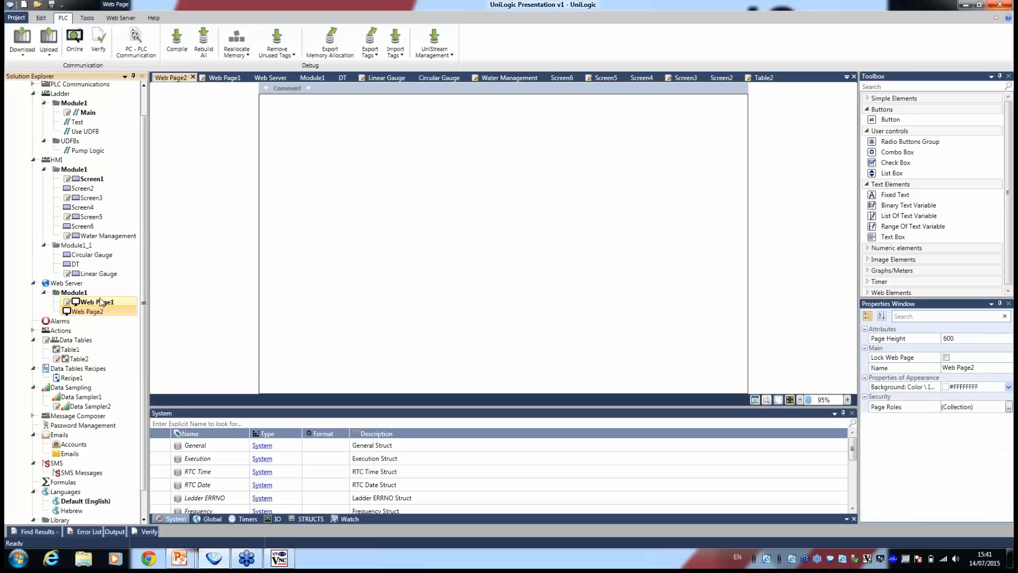
Step: Insert a linear gauge on the new web page and move it down and toward the page's middle
click(884, 272)
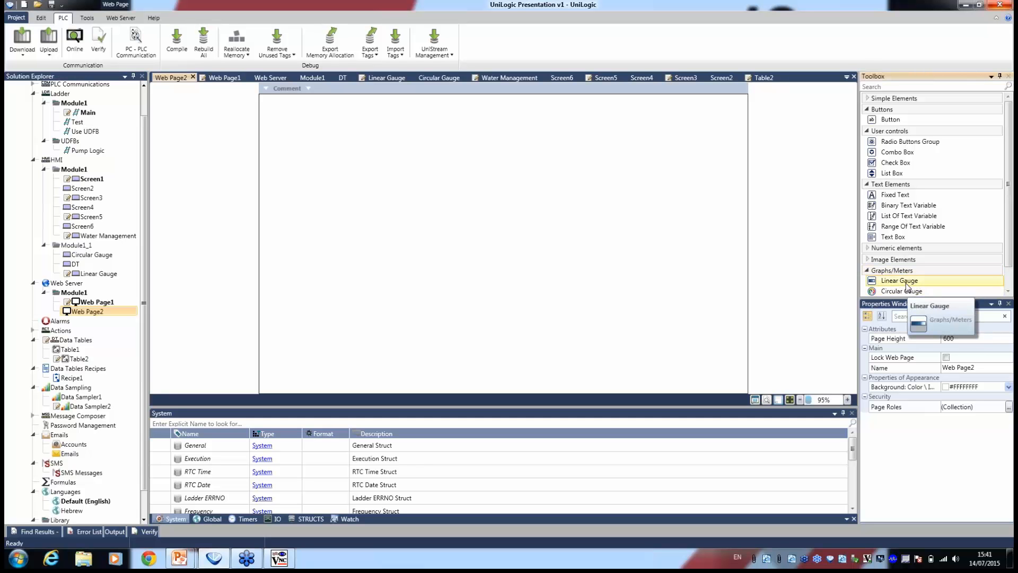
double_click(906, 281)
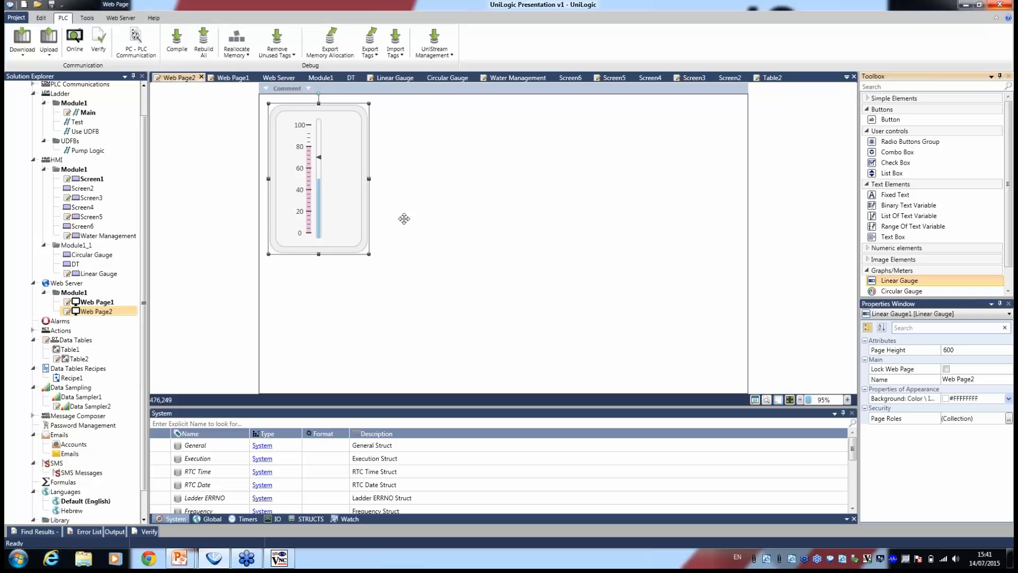
drag(303, 155, 368, 197)
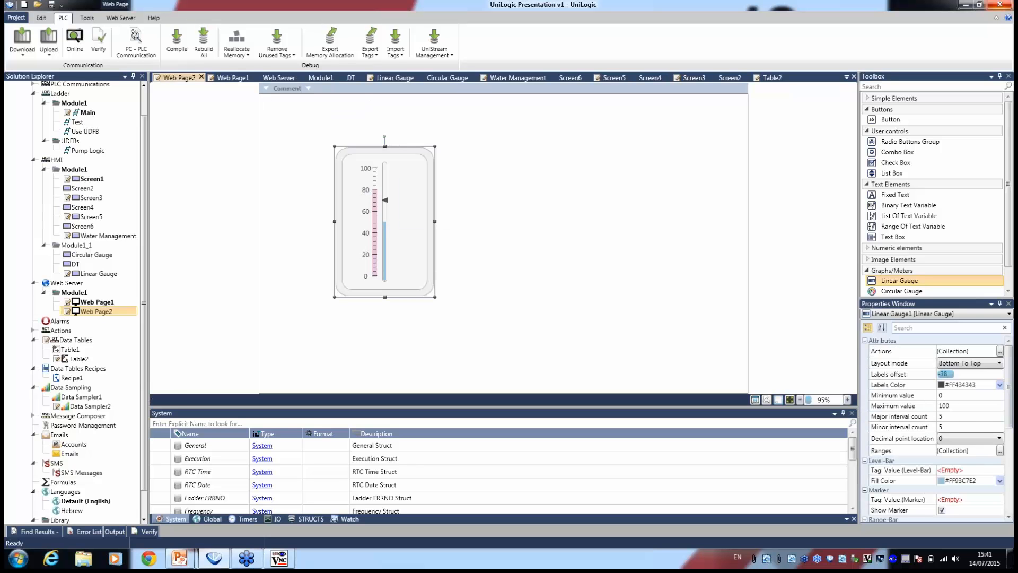
Step: Link the linear gauge's level-bar value to Pump1.Pressure and shift the gauge slightly toward the web page's left side
click(960, 470)
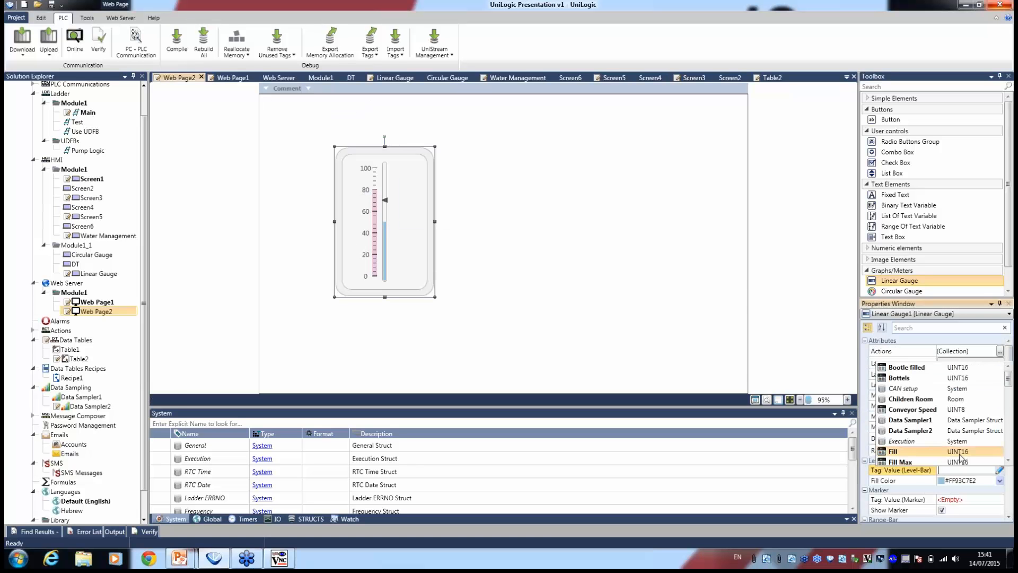
text(pu)
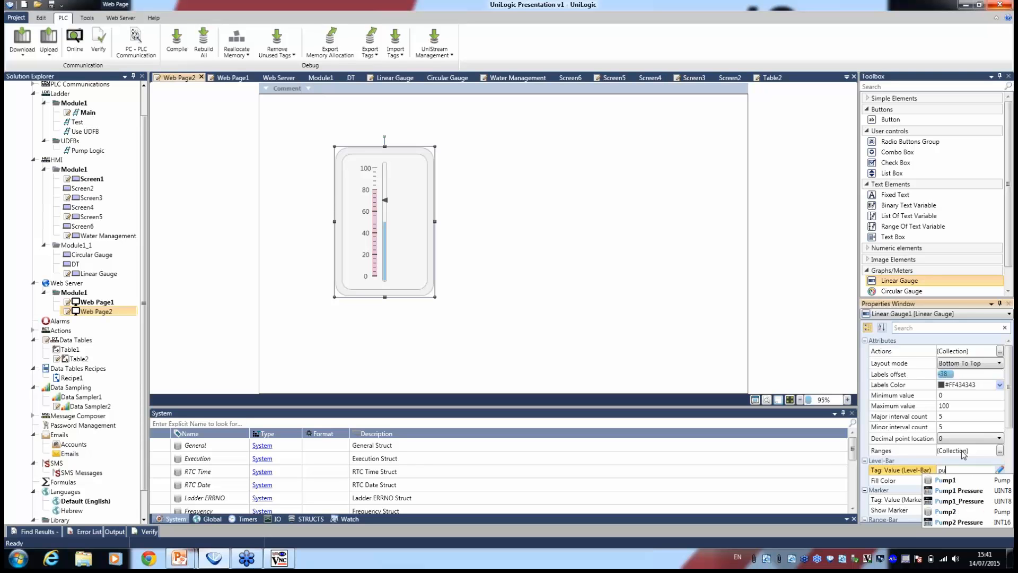
click(959, 480)
click(959, 480)
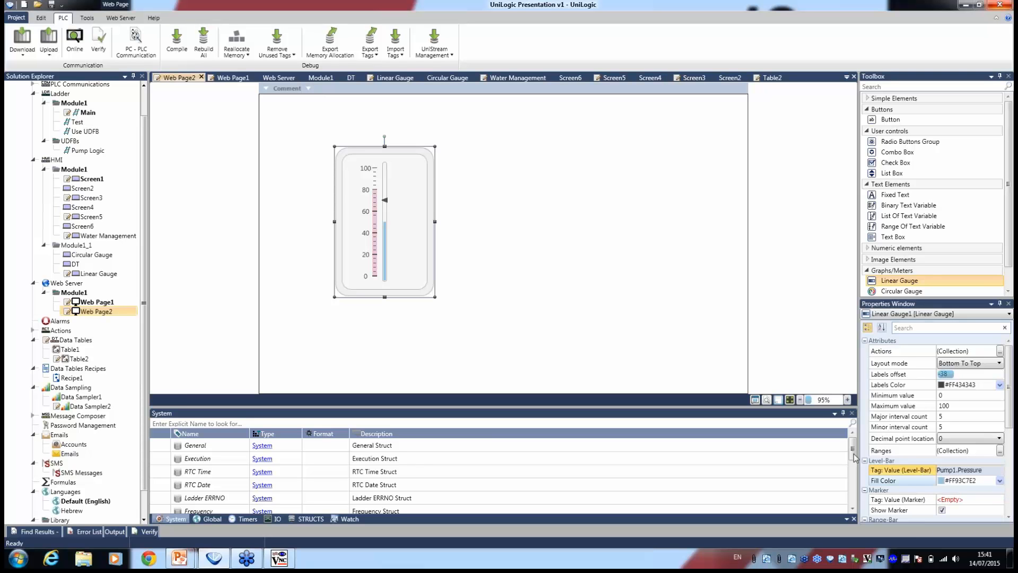
drag(383, 210, 440, 222)
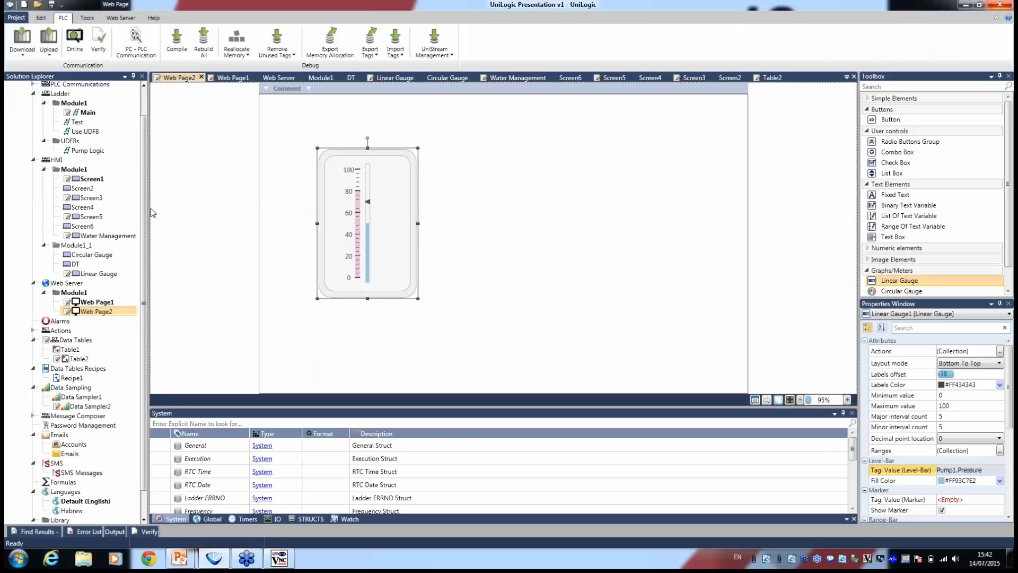
Step: Open the Pump Logic UDFB and examine its ladder logic
scroll(144, 185, up, 2)
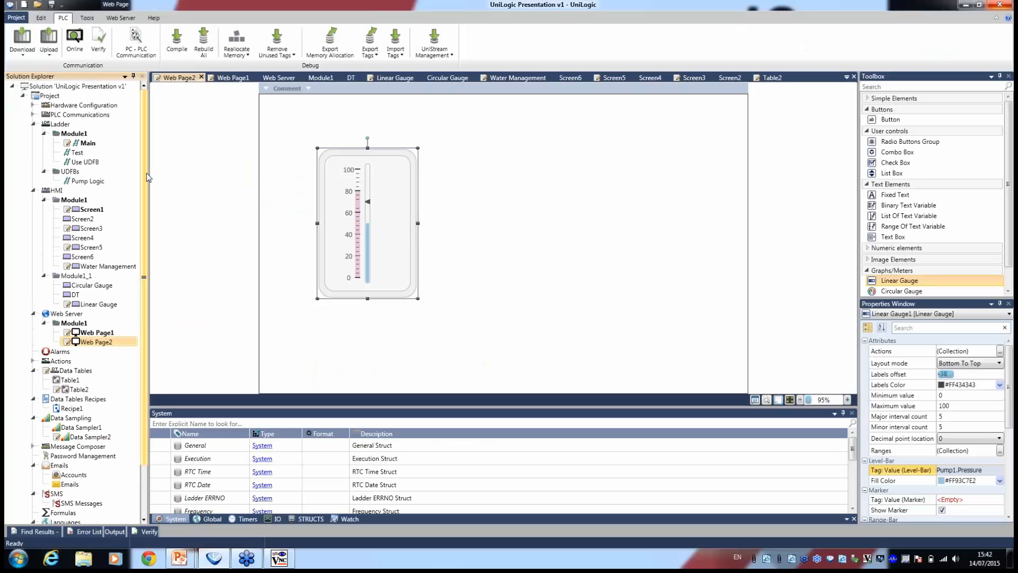
click(88, 183)
double_click(88, 182)
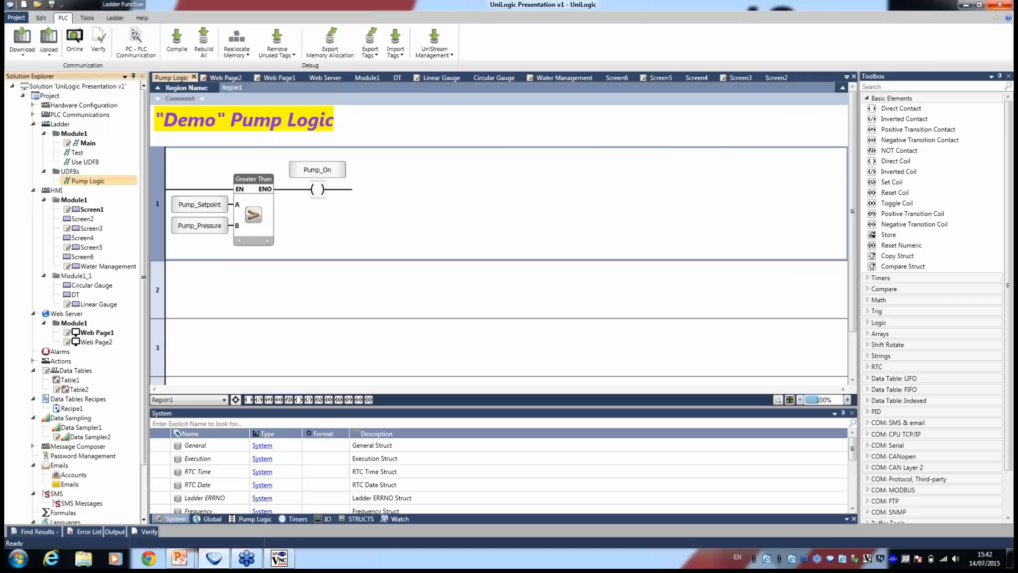
Step: Insert a call to the Pump Logic UDFB in rung 2 and another in rung 3 of the Main ladder function
double_click(88, 144)
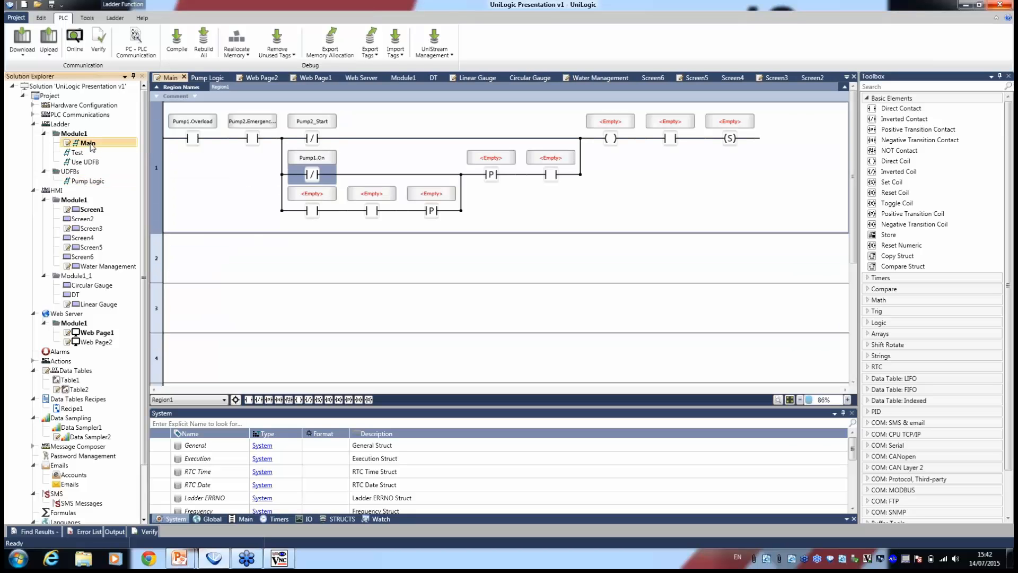
click(87, 181)
drag(86, 182, 162, 265)
click(87, 182)
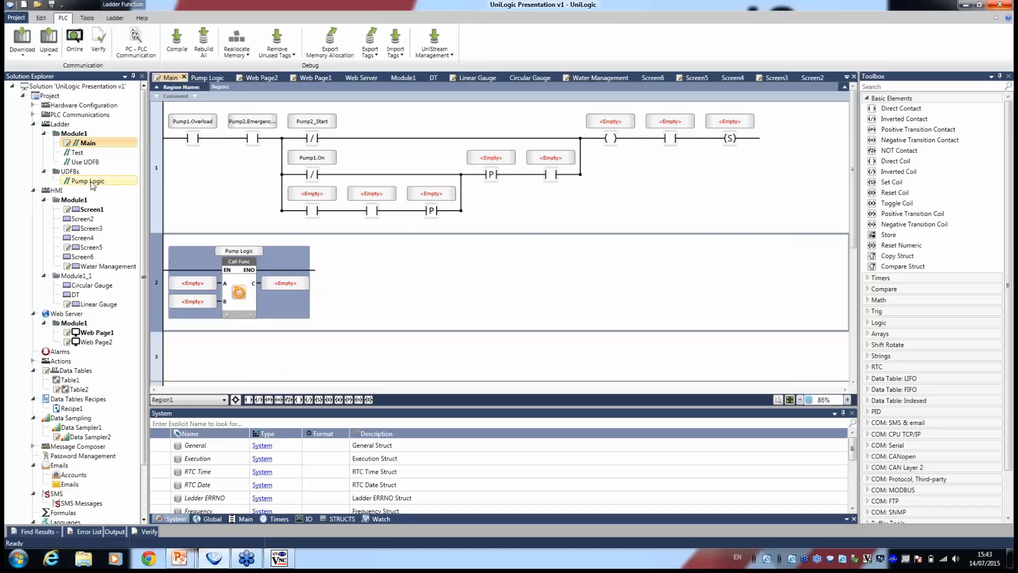
drag(106, 182, 215, 324)
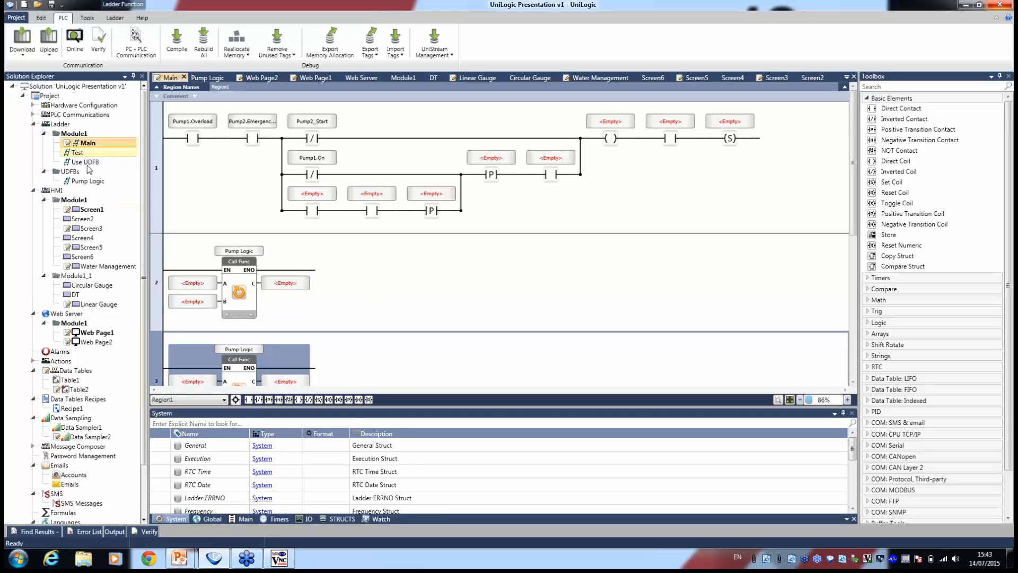
Step: Check the Pump Logic function's Add To Library option and examine the ladder functions and other items stored in the project Library
click(92, 184)
right_click(92, 183)
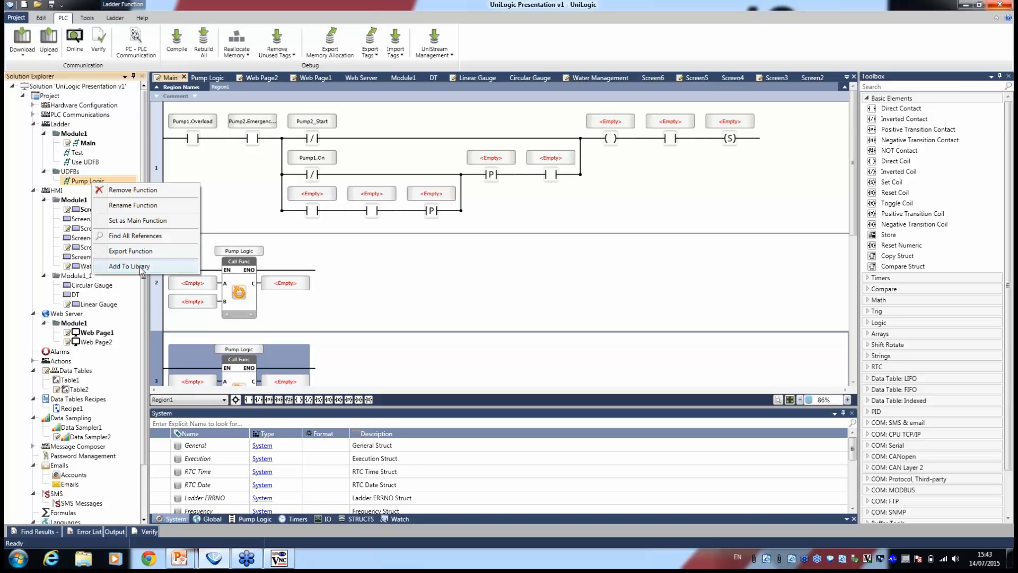
click(145, 299)
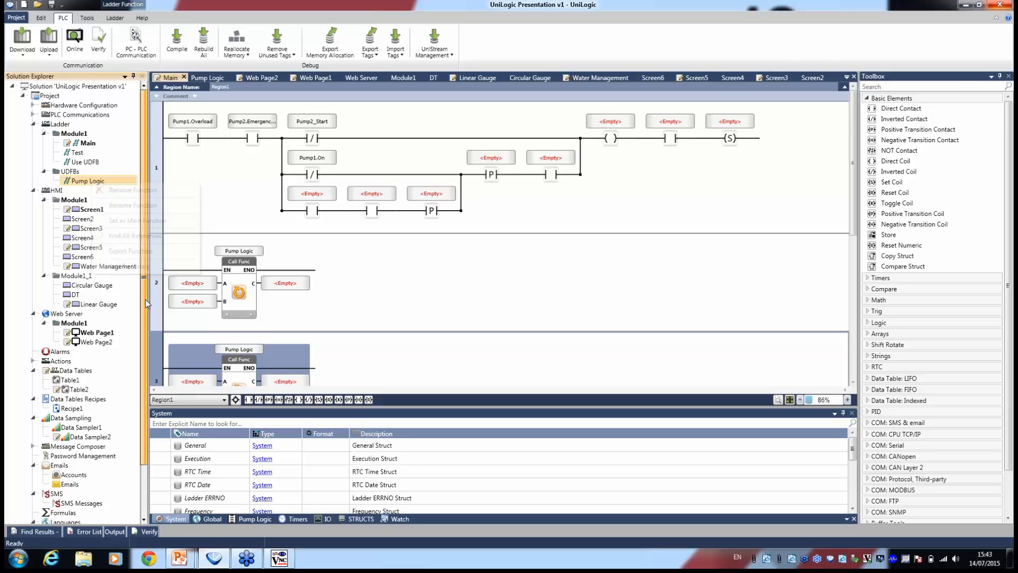
drag(144, 313, 144, 362)
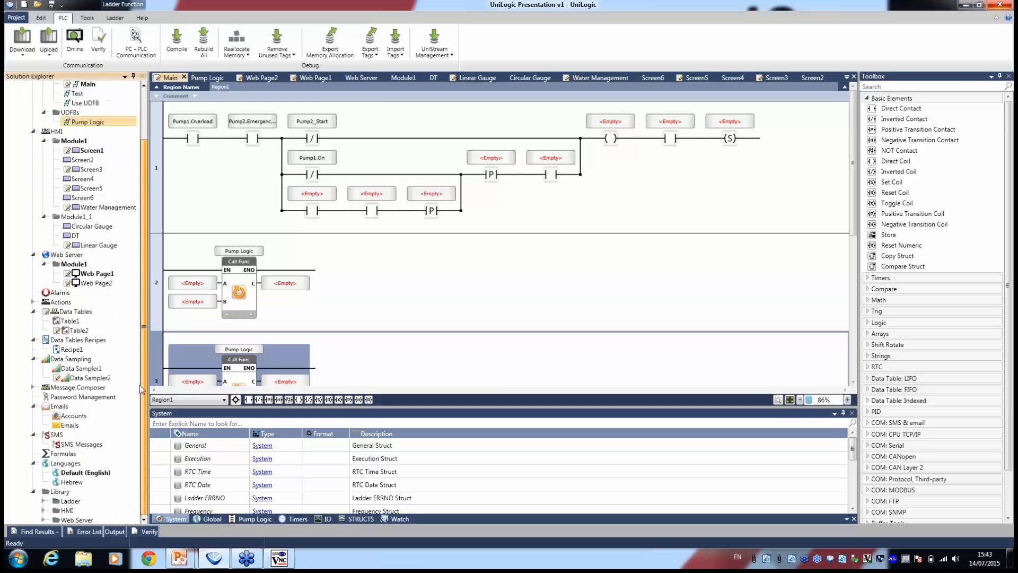
click(44, 502)
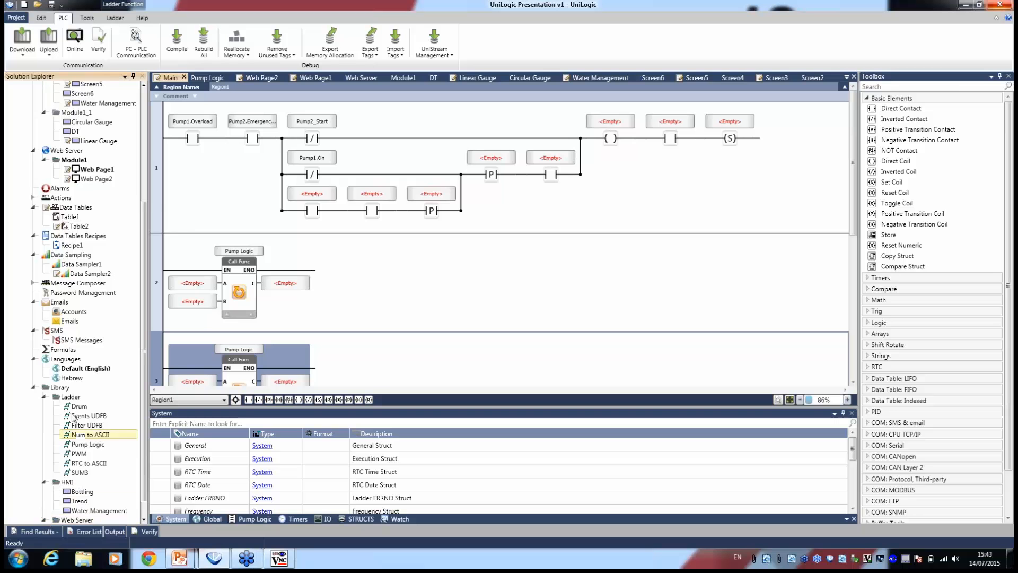
scroll(77, 501, down, 1)
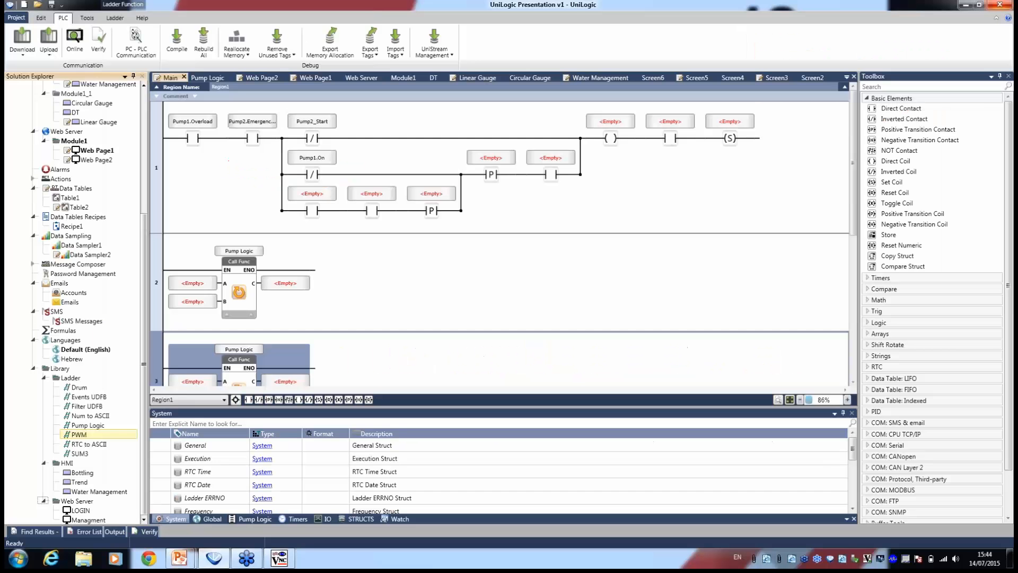
Step: Add Chinese to the project's languages
click(66, 344)
right_click(66, 344)
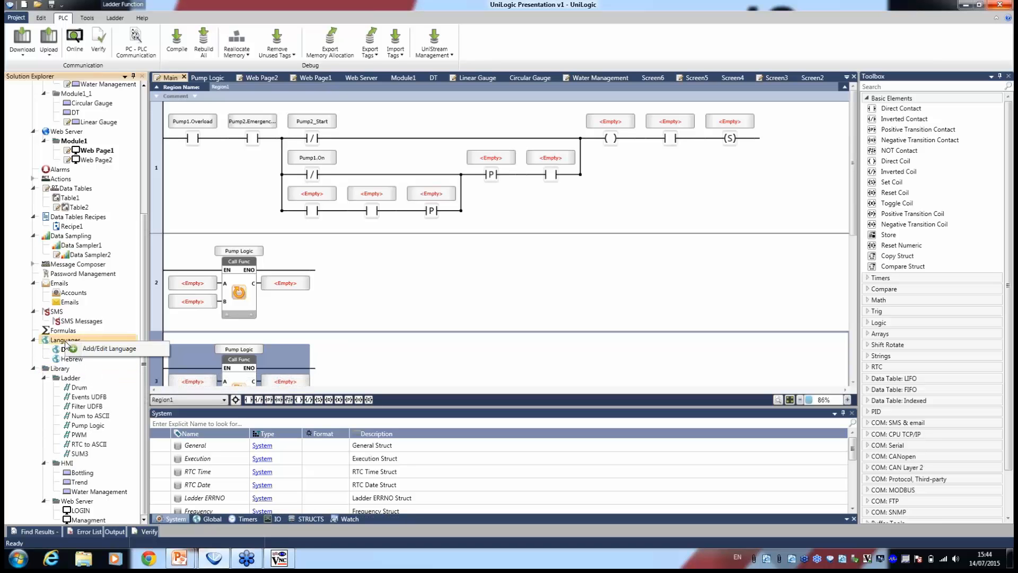
click(106, 349)
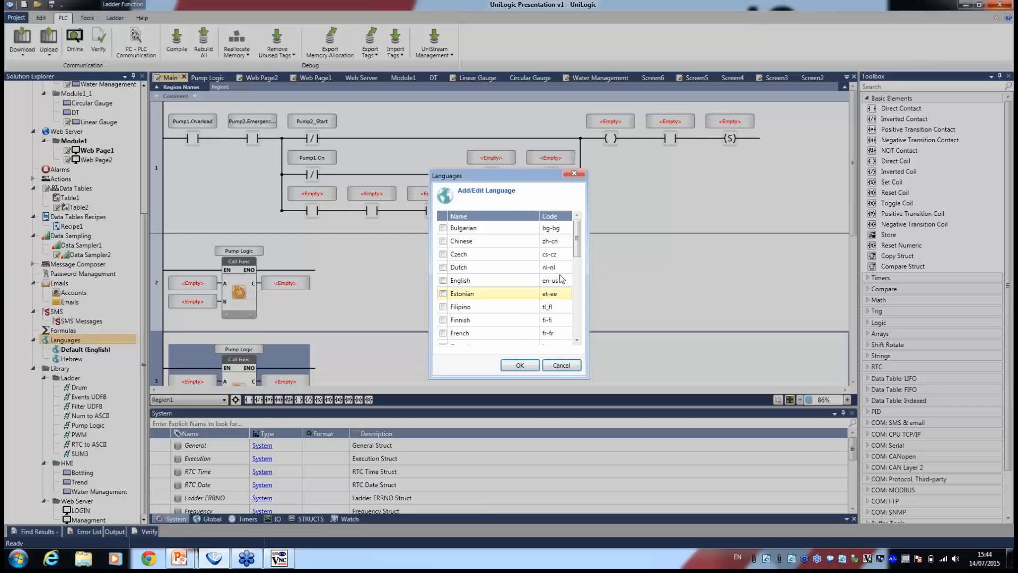
mouse_move(580, 230)
mouse_down()
mouse_move(576, 323)
mouse_move(577, 226)
mouse_up()
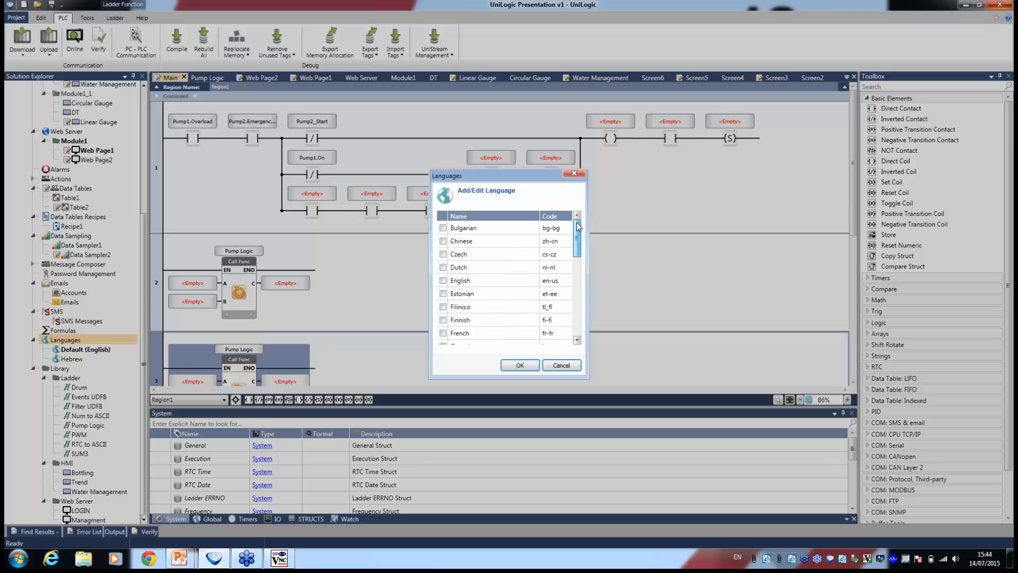
click(443, 241)
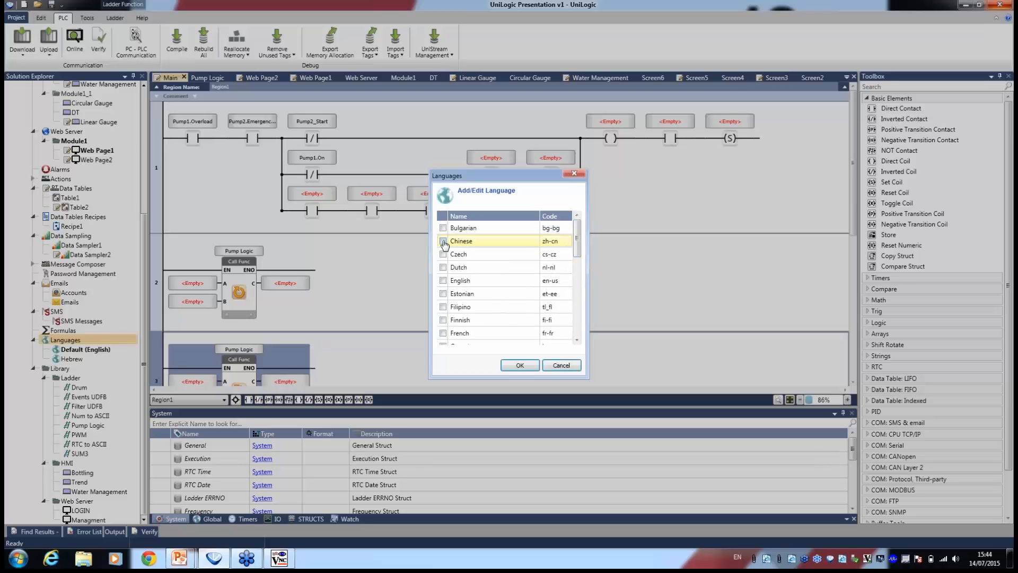
click(523, 365)
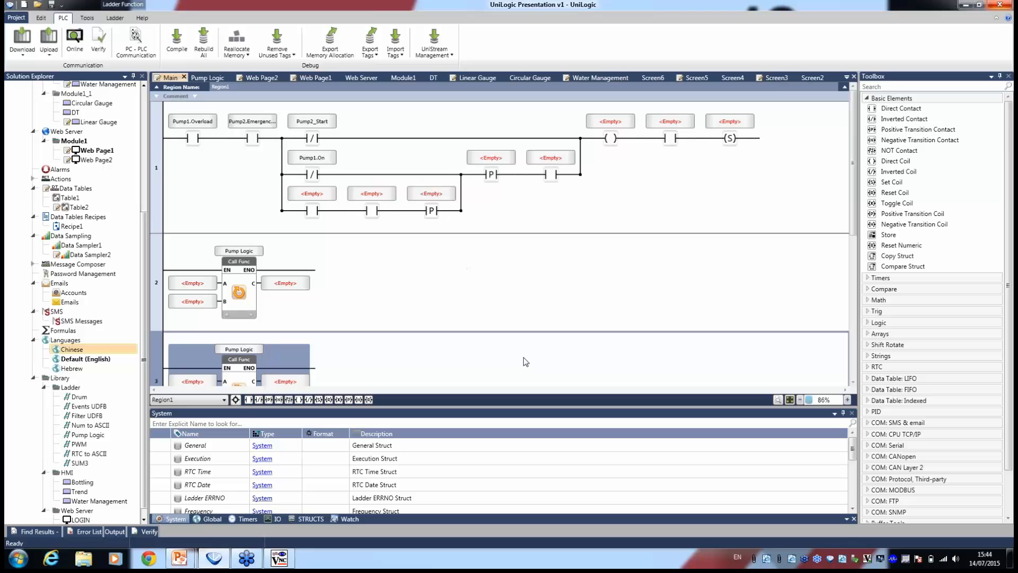
Step: Enter dfgdfgd as the Chinese text for Screen1's Button1 and bring up the language import, export and filter tools
double_click(73, 350)
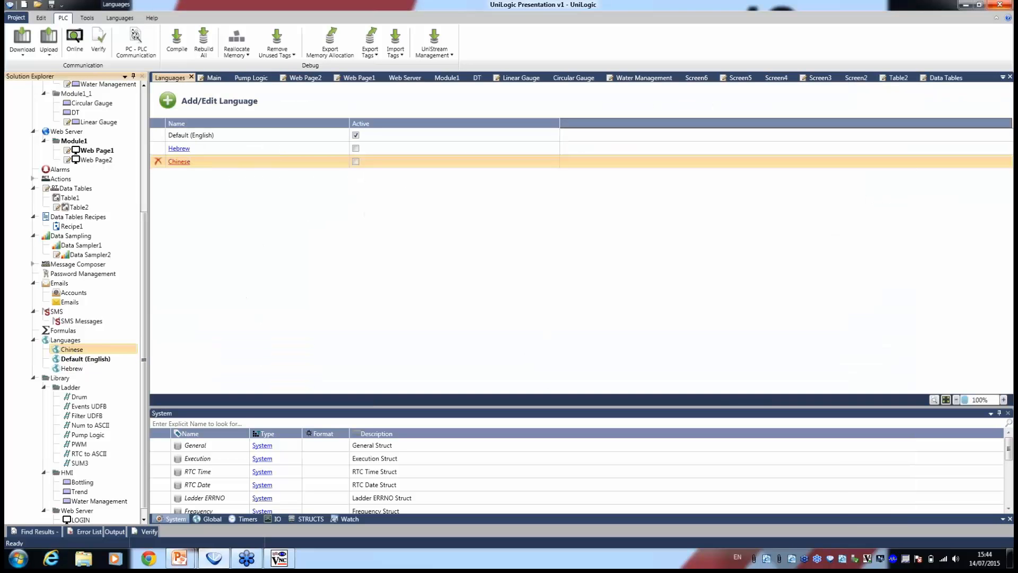
click(182, 164)
click(181, 162)
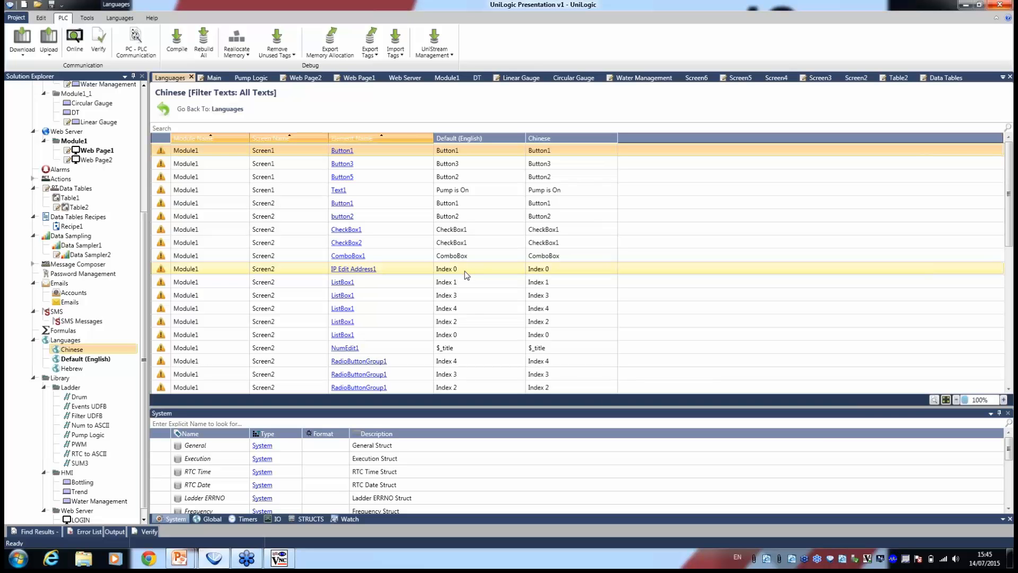
click(562, 151)
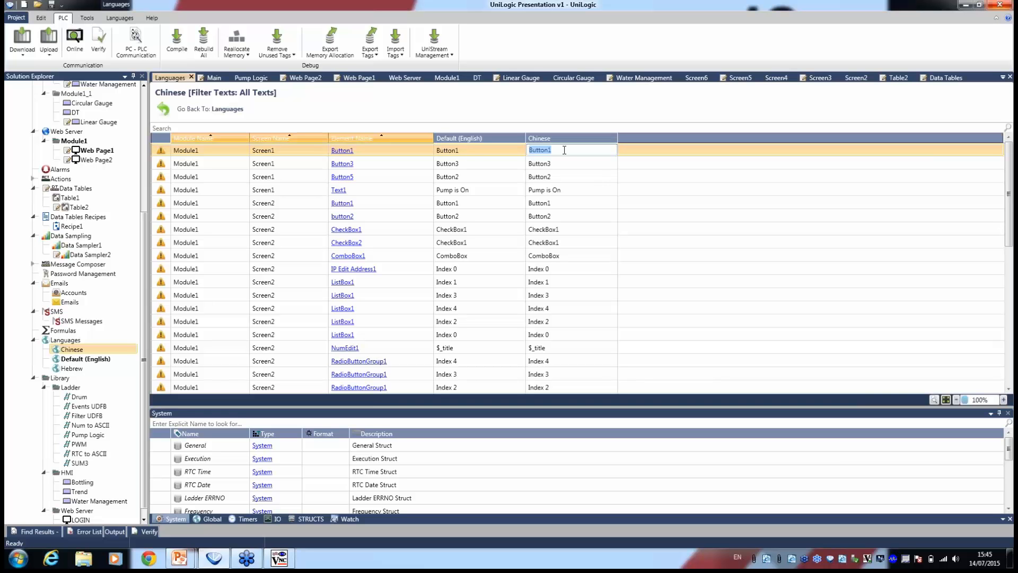
text(dfgdfgd)
click(126, 18)
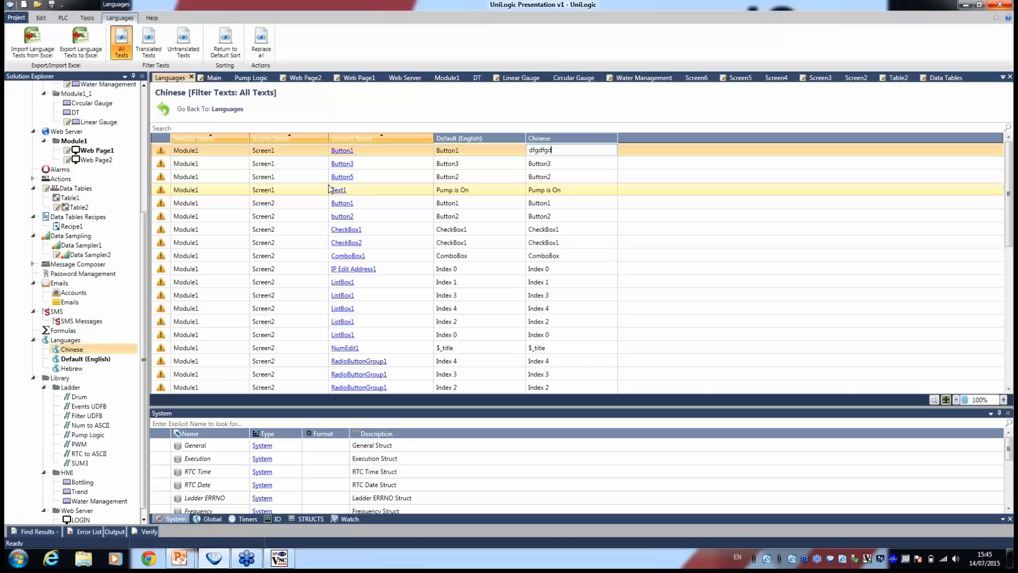
Step: Set the target of the Set Language action on Screen1's Chinese flag image to Chinese
scroll(111, 138, up, 3)
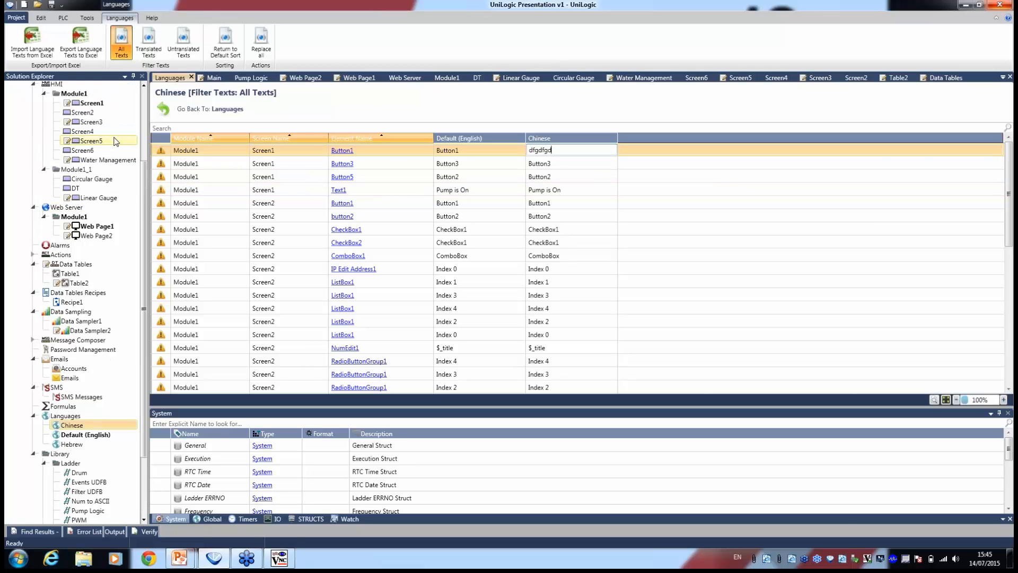
double_click(91, 103)
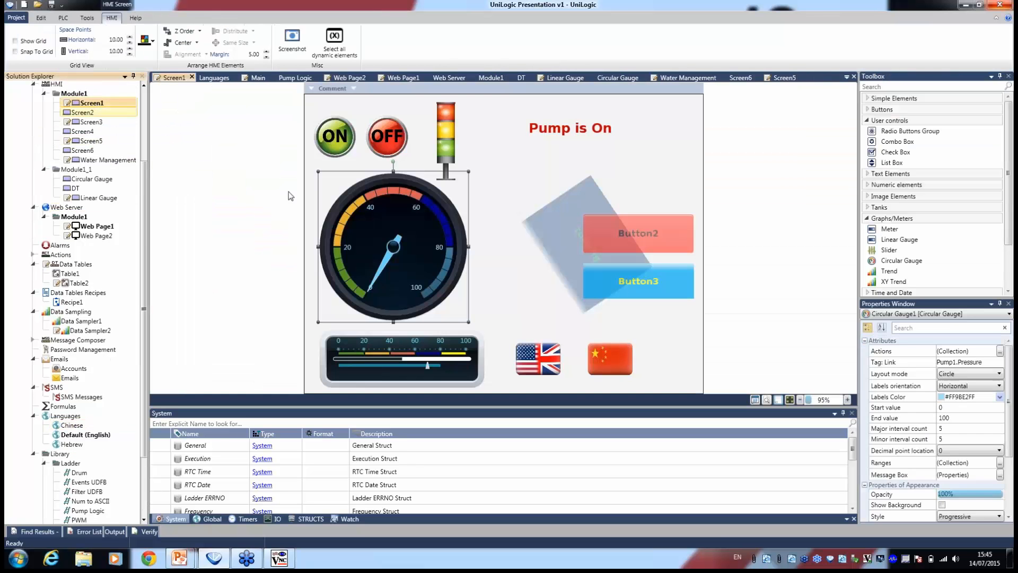
click(609, 359)
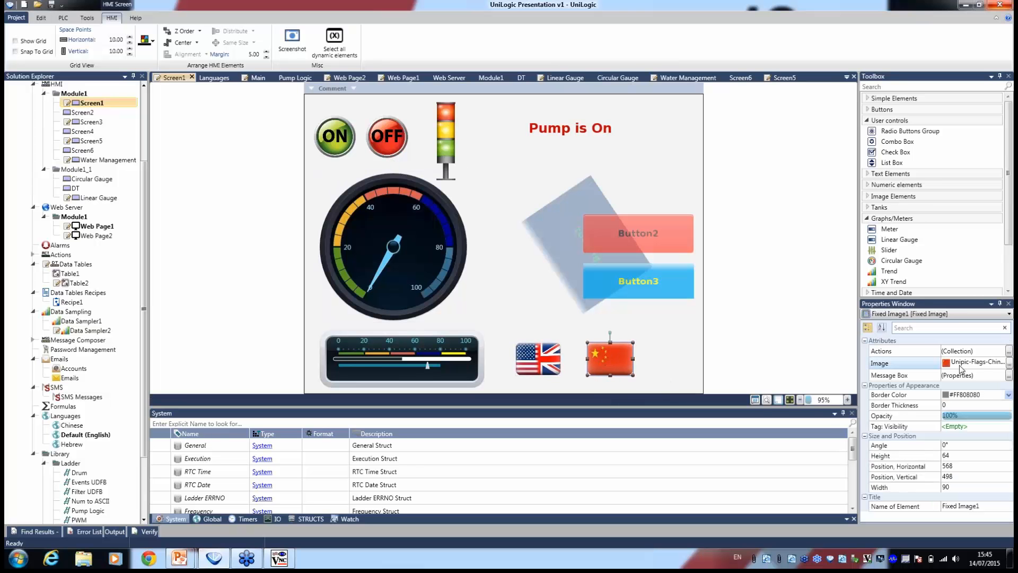
click(1009, 351)
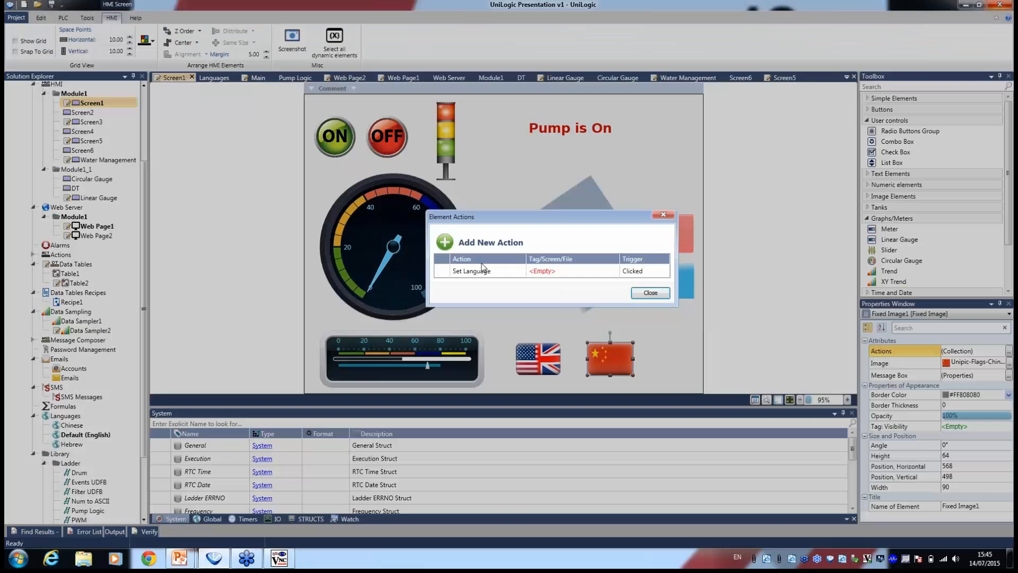
click(563, 274)
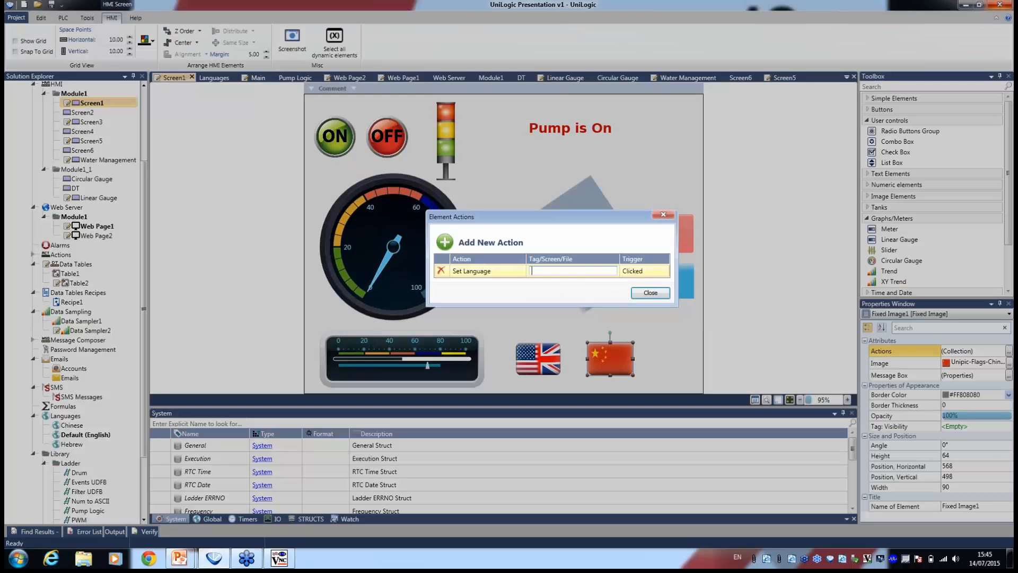
click(553, 281)
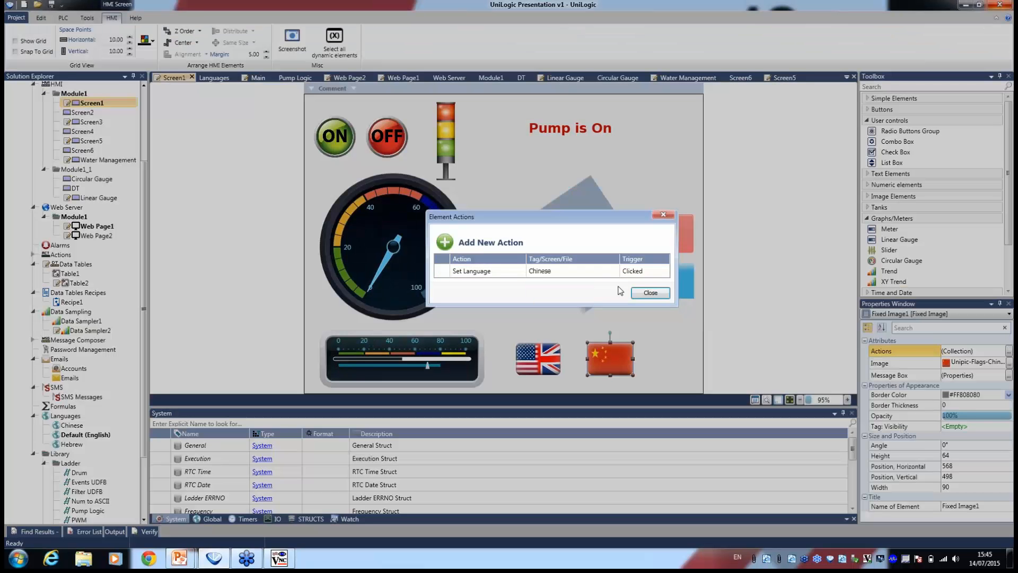
click(650, 293)
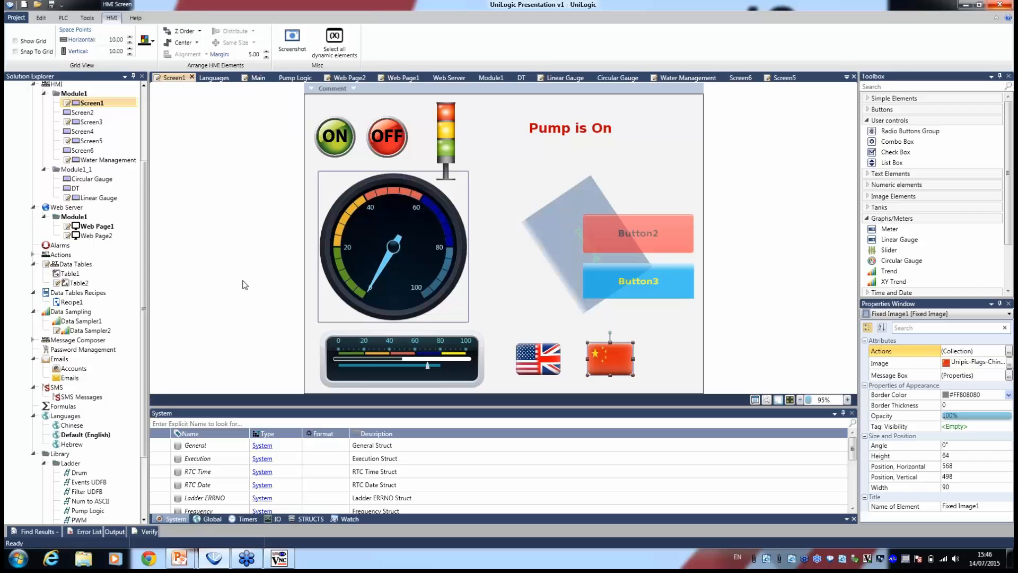
Step: Add a new alarm group to the project's alarms and open it
click(61, 246)
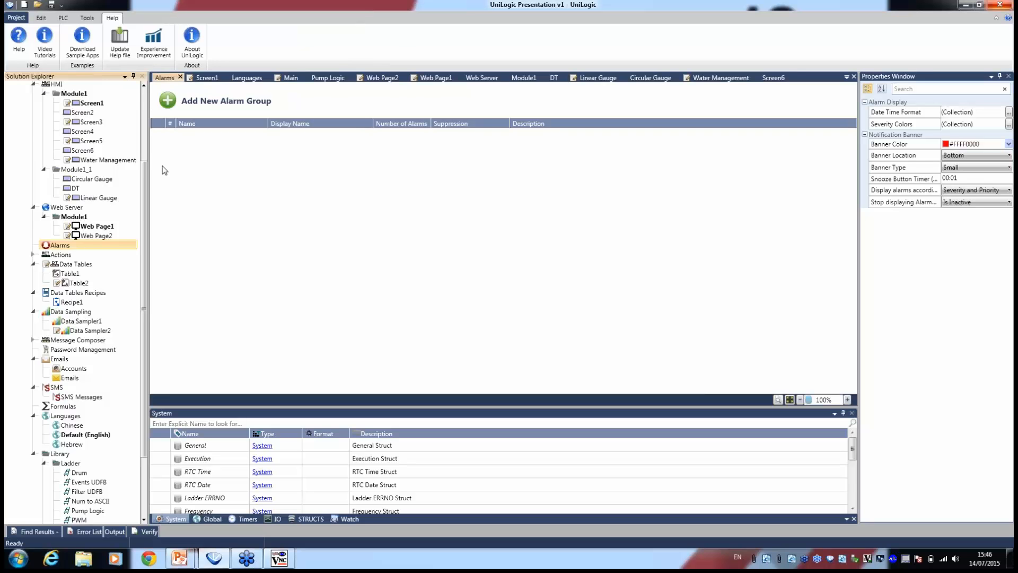
click(219, 102)
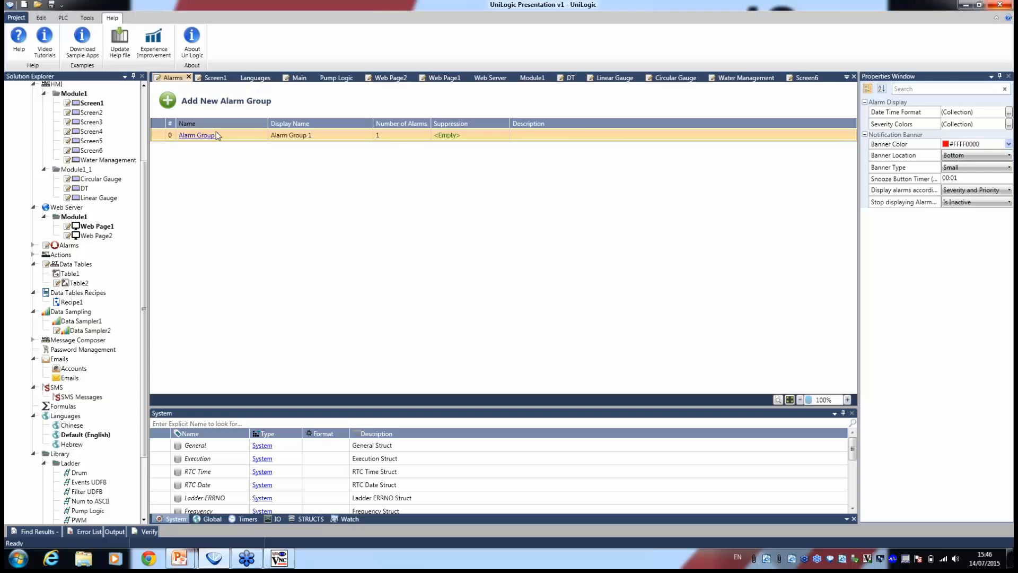
click(212, 137)
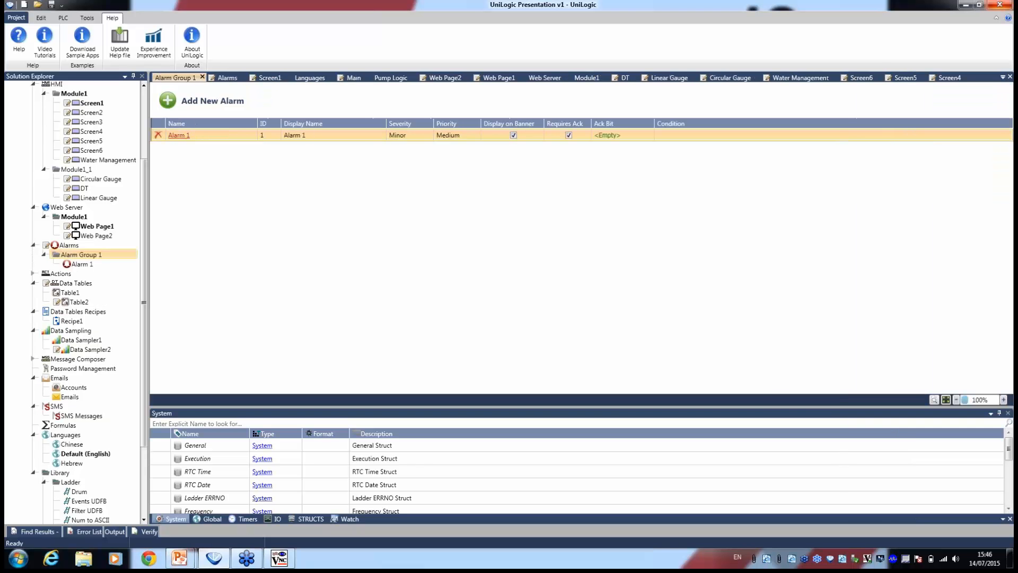
Step: Add three more alarms to Alarm Group 1
click(213, 103)
click(212, 102)
click(213, 102)
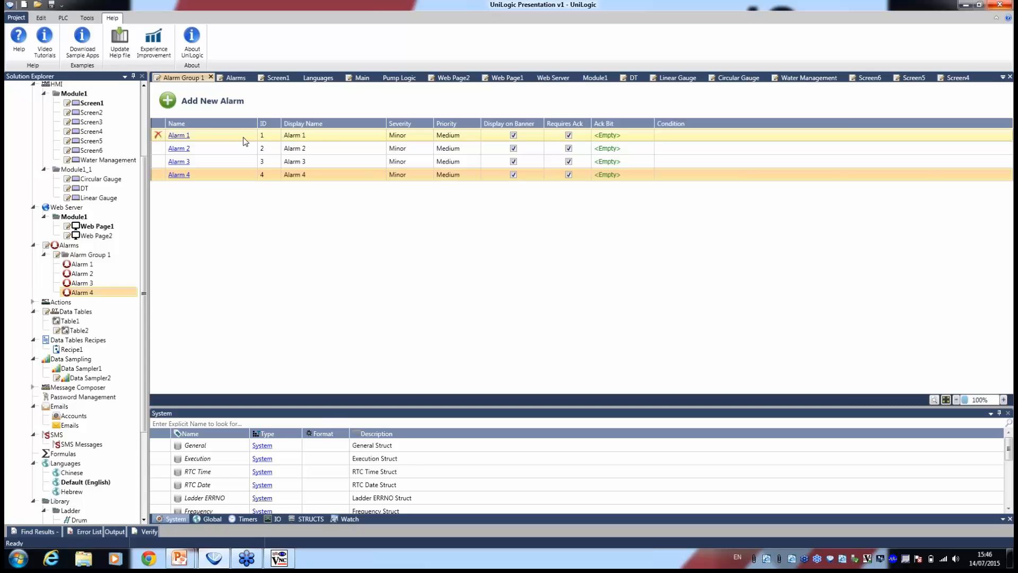
Step: Set the display name of Alarm 1 to "Pump Pressure high"
click(334, 135)
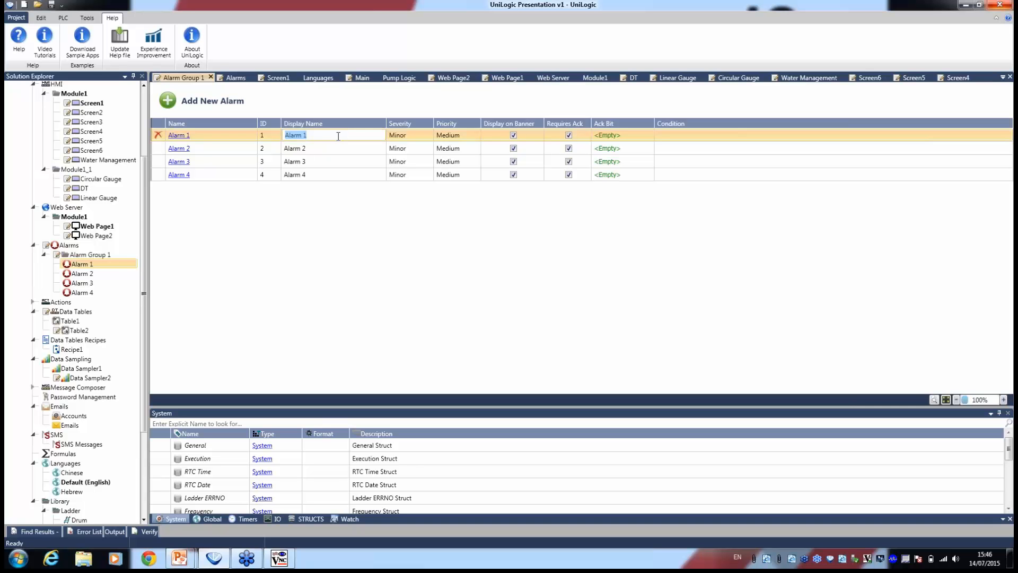
text(Pump Pressure high)
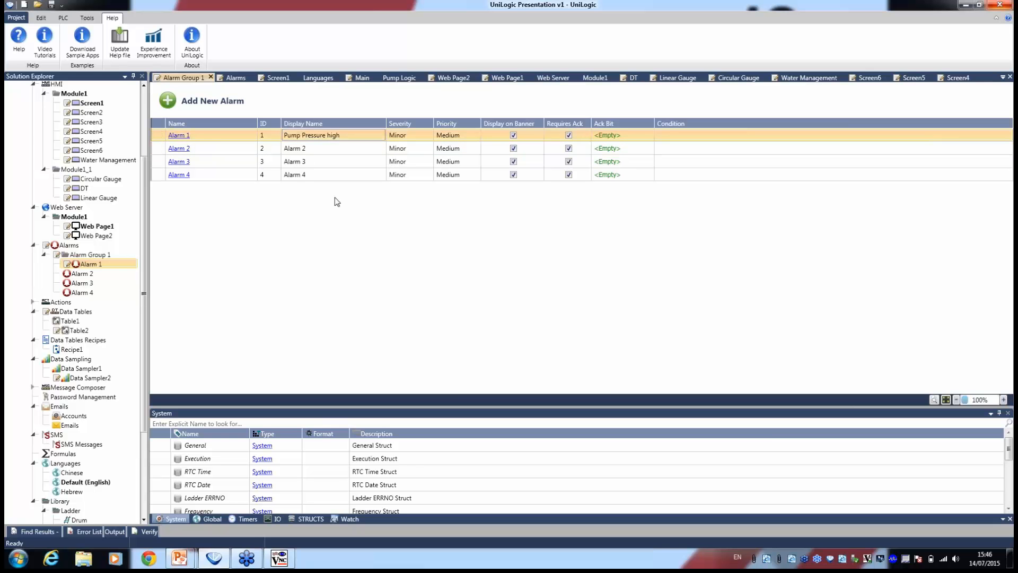
click(280, 174)
click(218, 136)
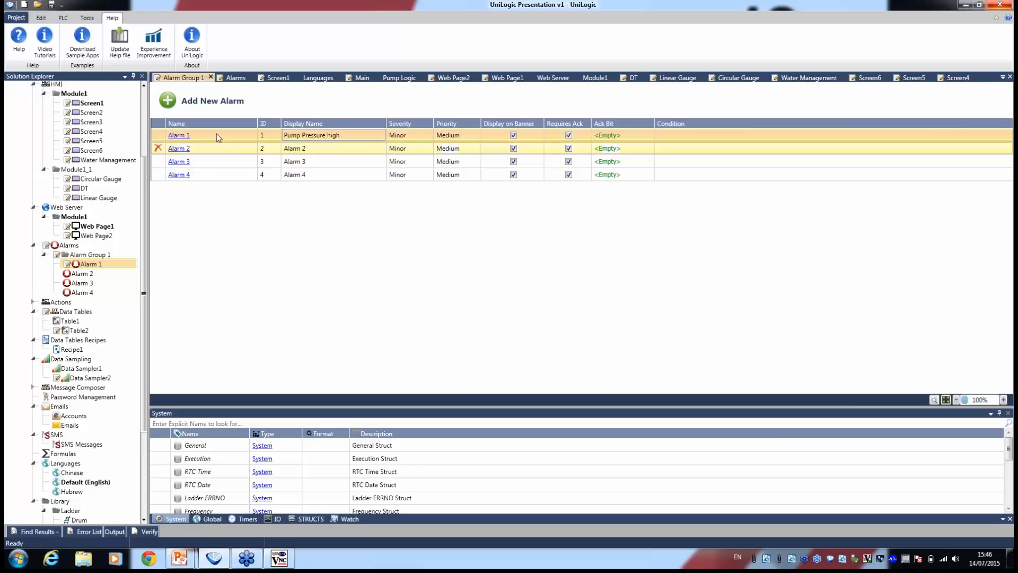
Step: Open Alarm 1 and give it an Analog Condition triggered by Pump1.Pressure
click(178, 136)
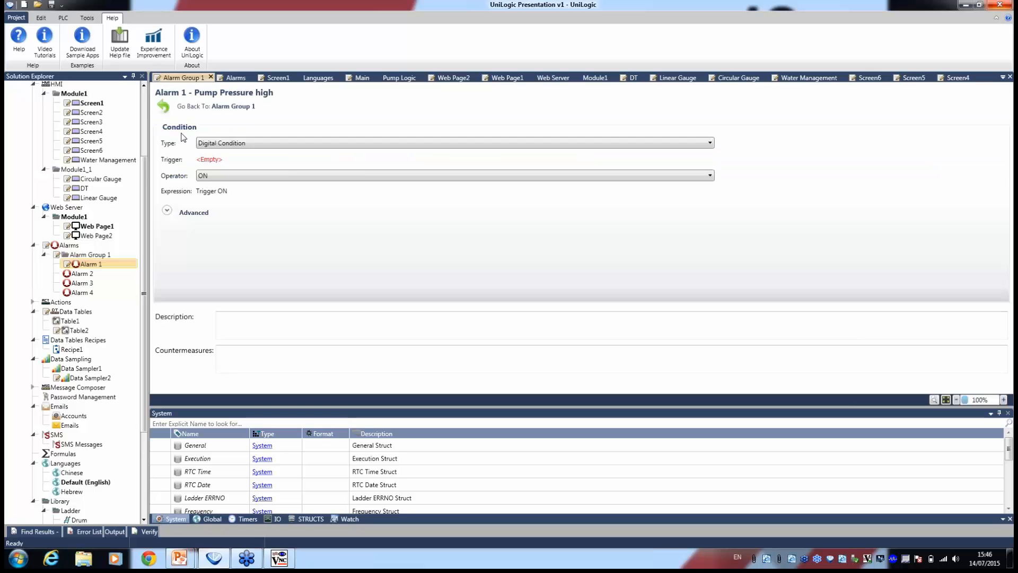
click(236, 146)
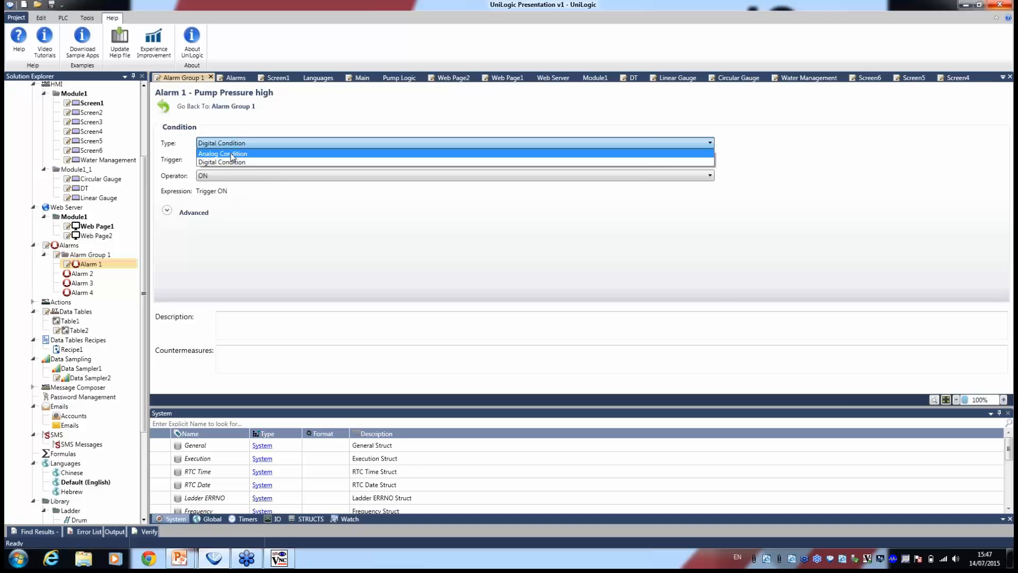
click(232, 154)
click(210, 160)
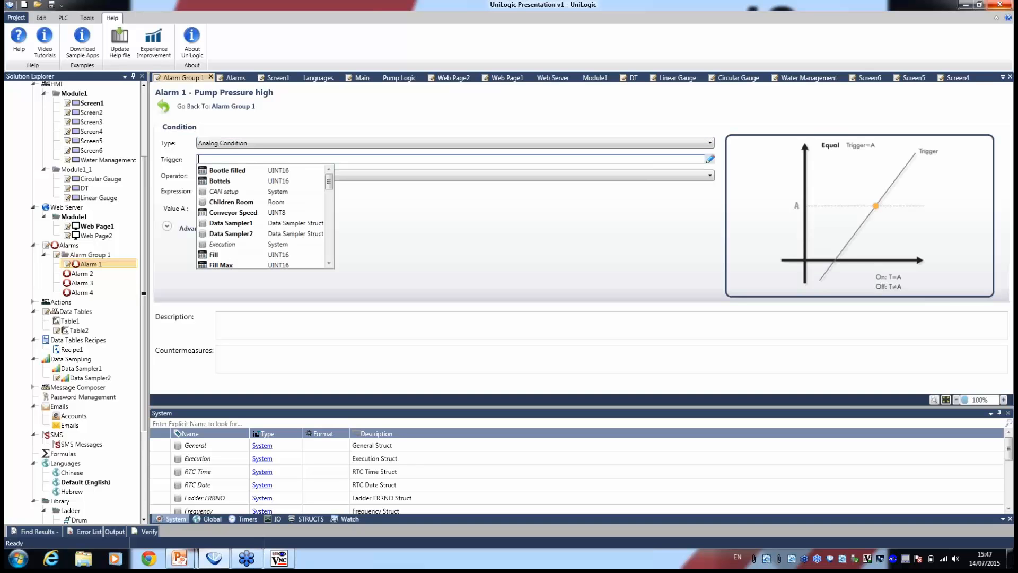
text(pum)
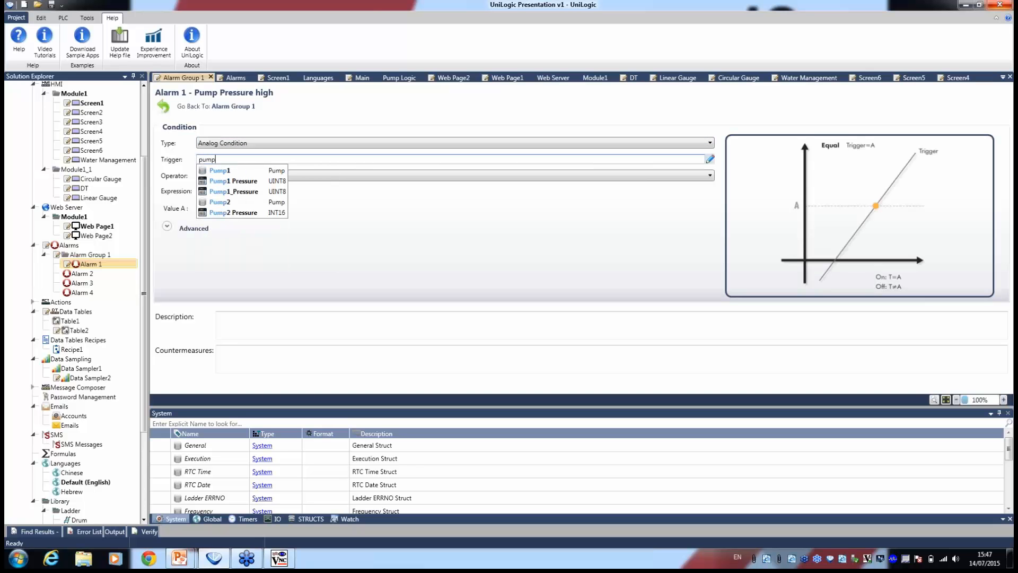
text(p)
click(223, 170)
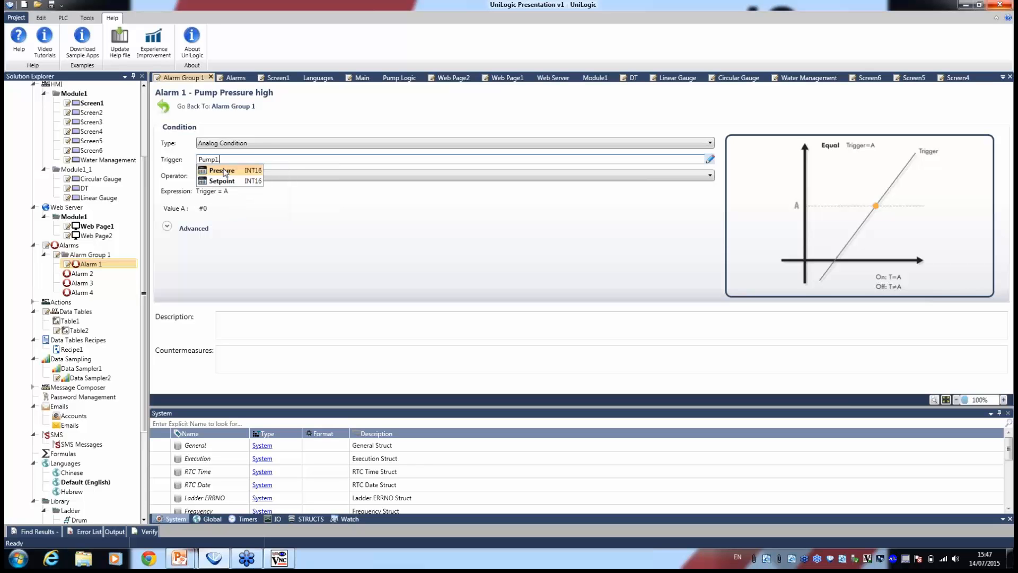
click(222, 170)
Step: Set the alarm condition's operator to > and Value A to 400
click(225, 175)
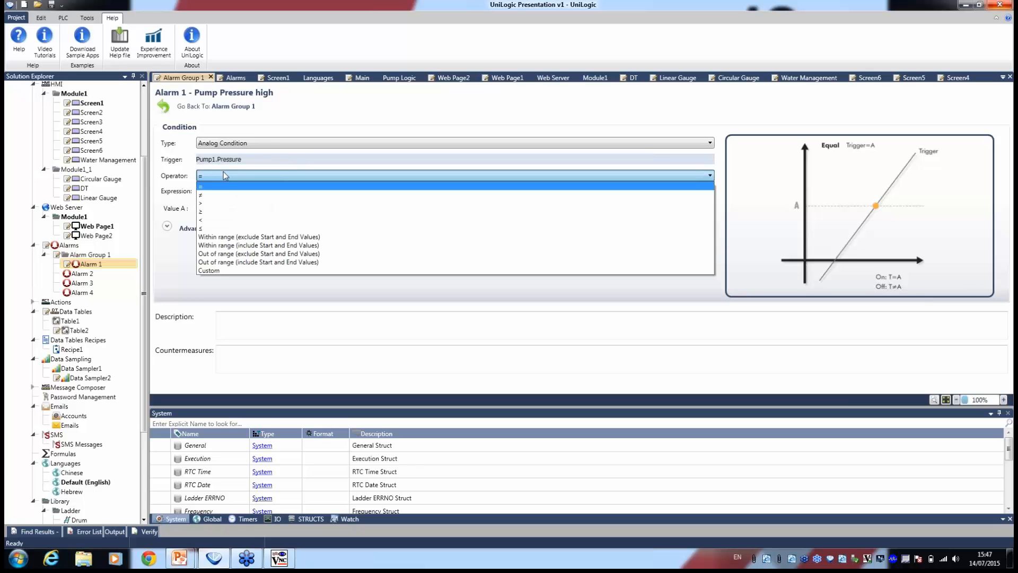
click(214, 204)
click(210, 208)
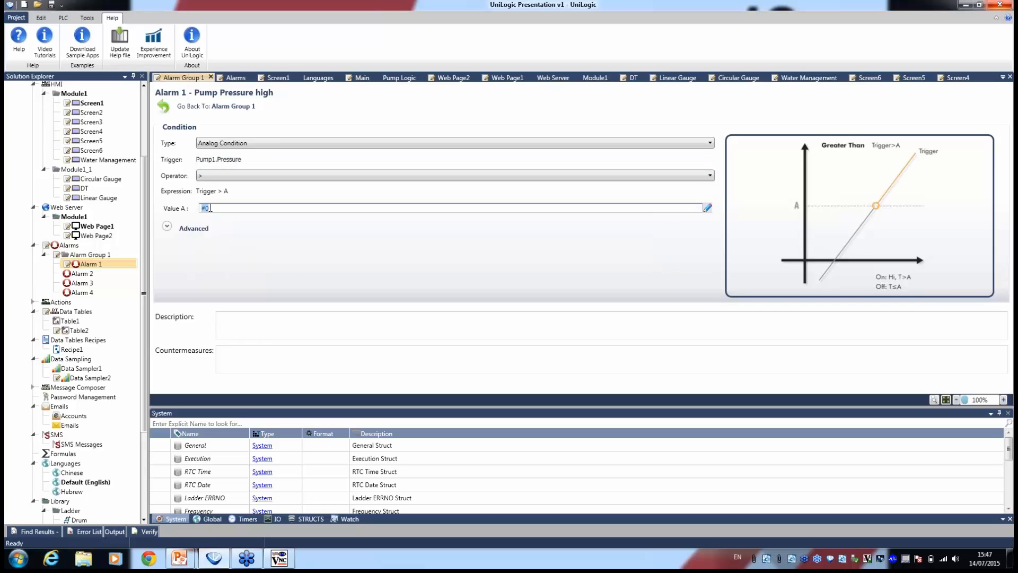
text(400)
key(Return)
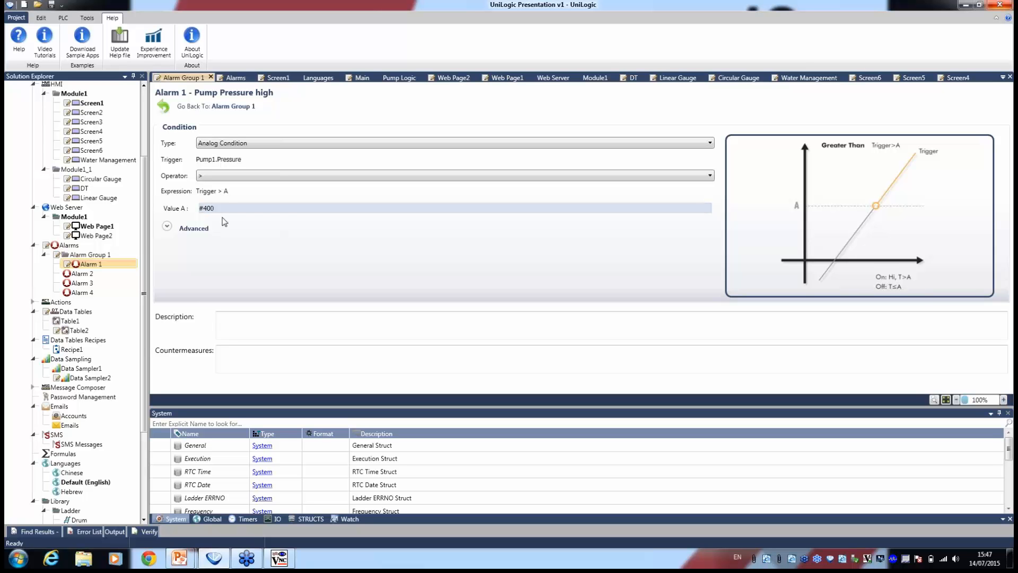
Step: Examine Alarm 1's description and countermeasures fields and its advanced delay and deadband options
click(227, 322)
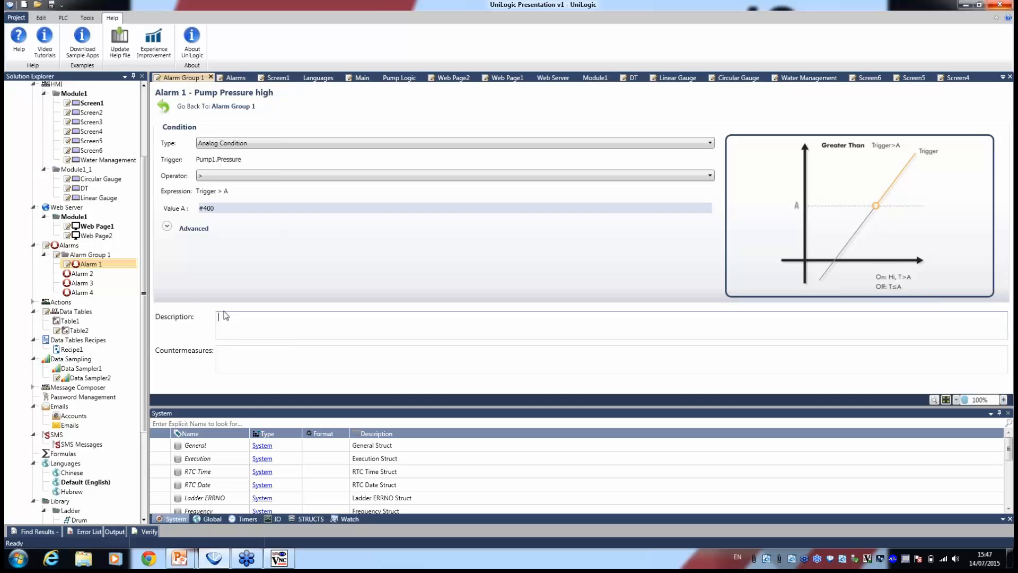
click(258, 361)
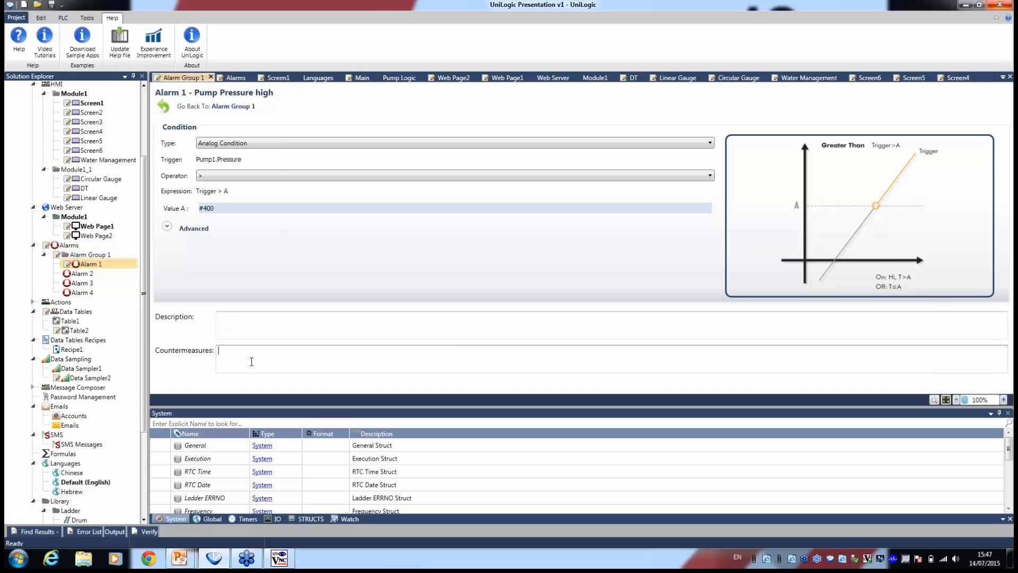
click(167, 227)
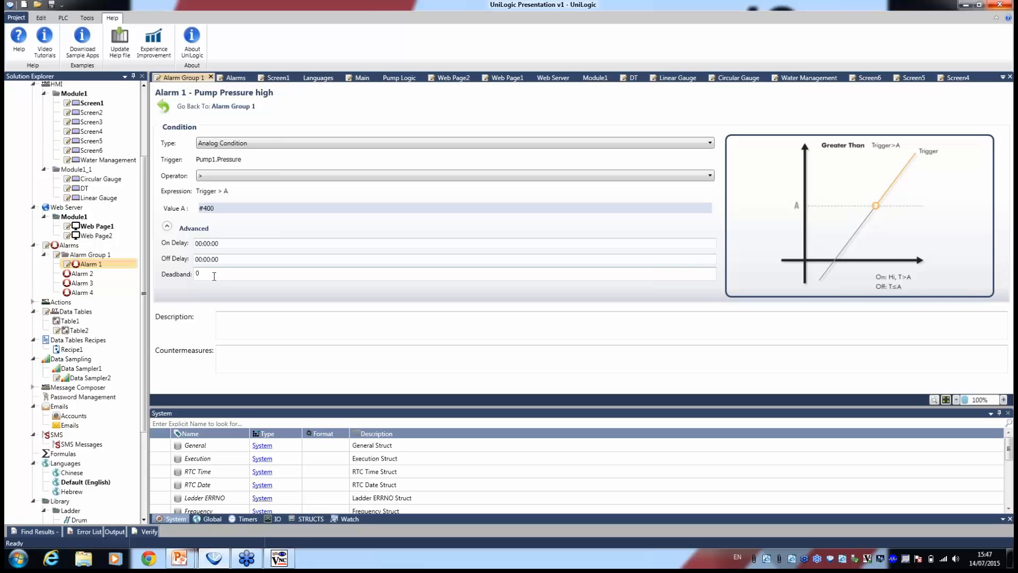
Step: Switch to the TightVNC Viewer, skip the intro and open the Water Management screen
click(282, 564)
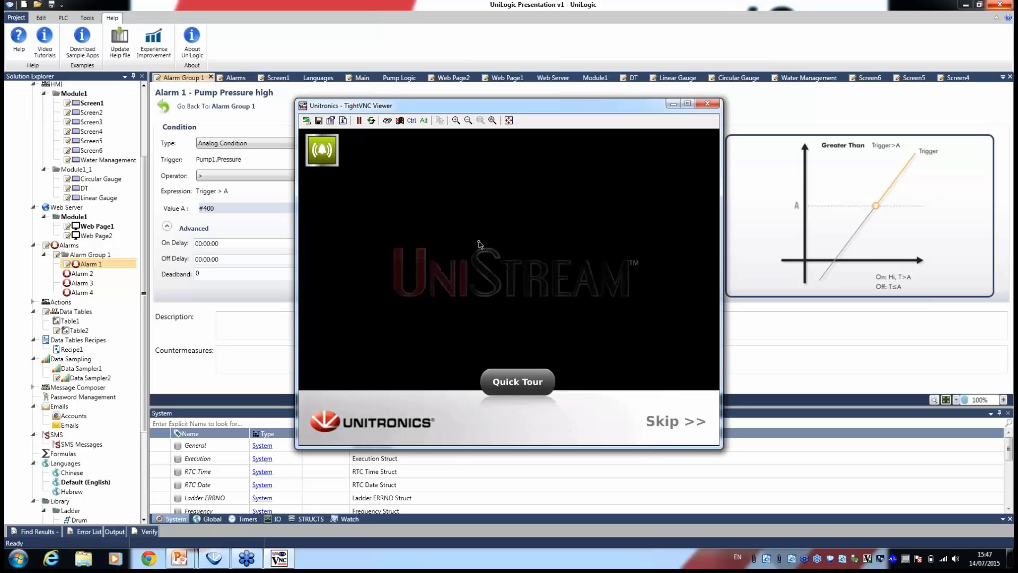
click(674, 424)
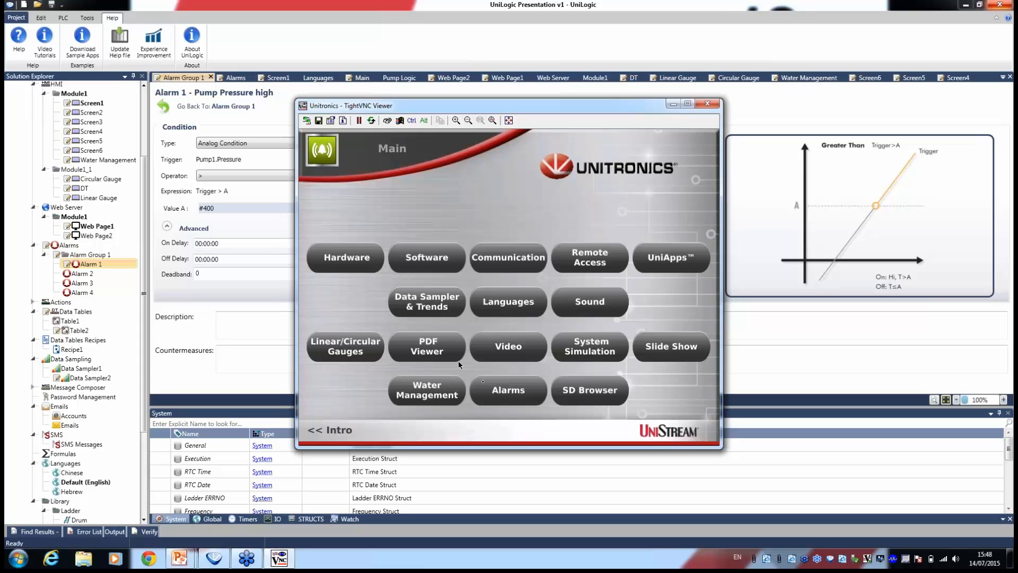
click(438, 390)
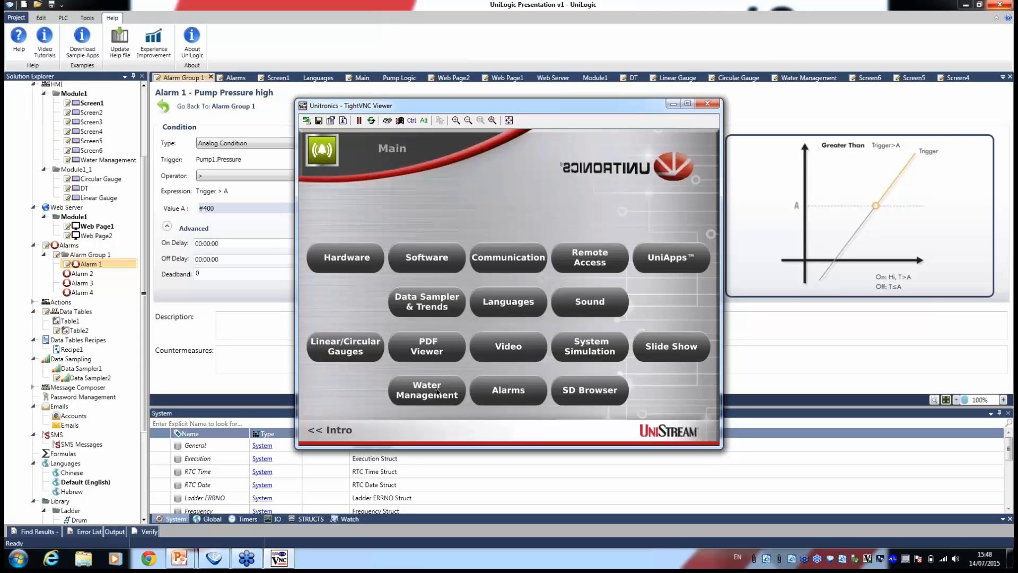
Step: Start both pumps on the Water Management screen, confirming the start of Pump1
click(428, 305)
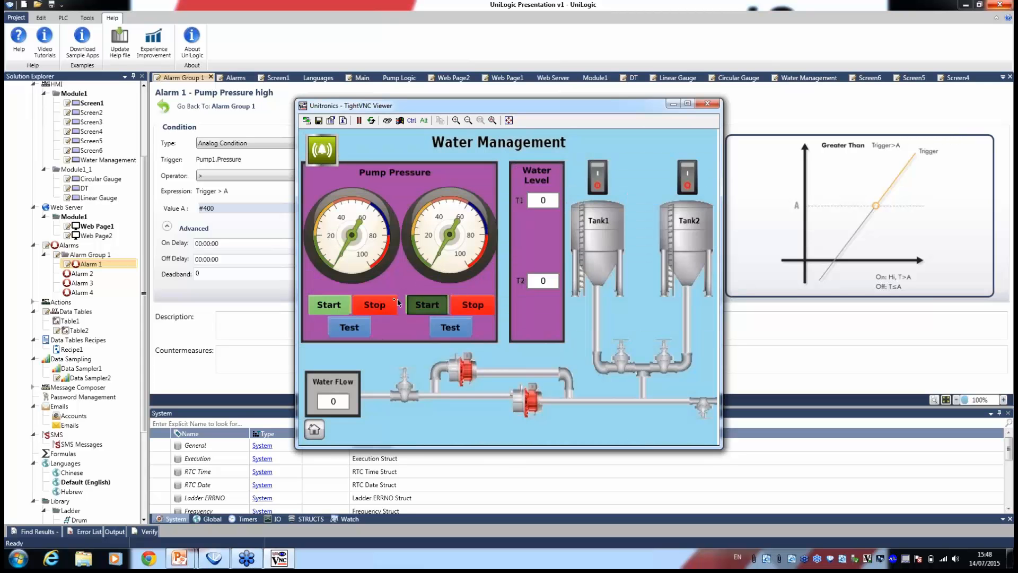
click(332, 306)
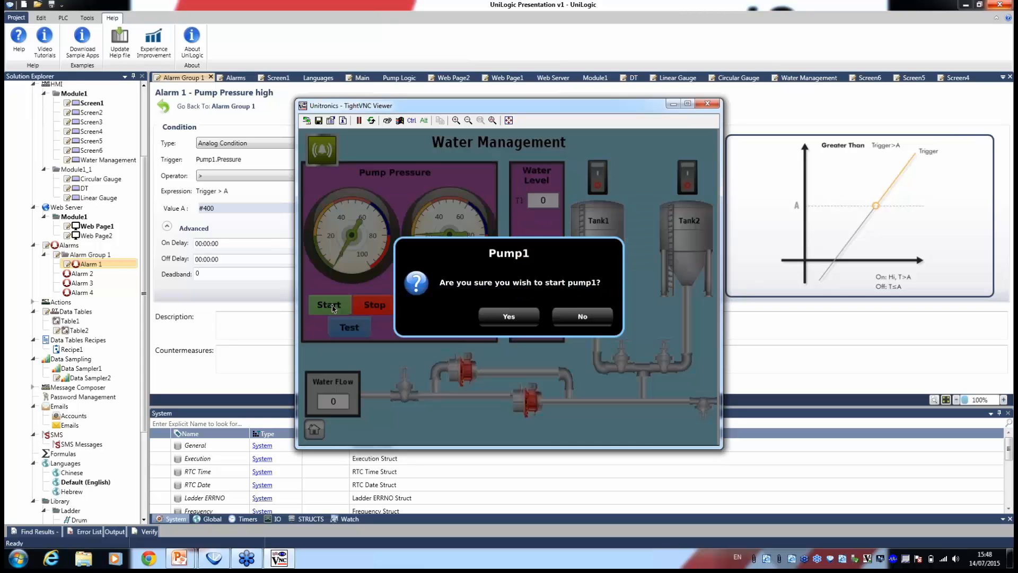
click(512, 317)
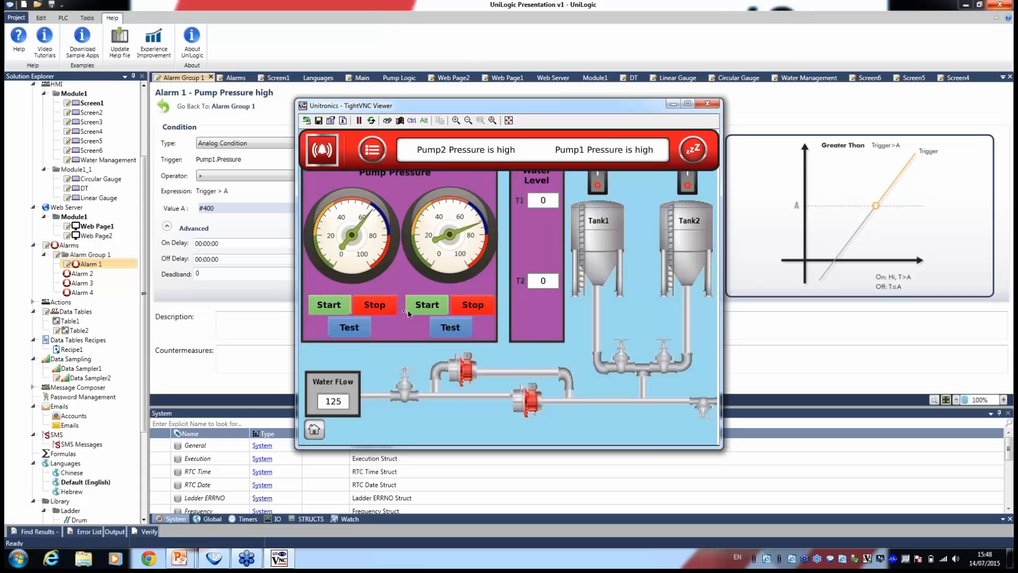
Step: Open the alarm summary from the alarm banner and acknowledge the Pump2 high-pressure alarm from its details
click(379, 153)
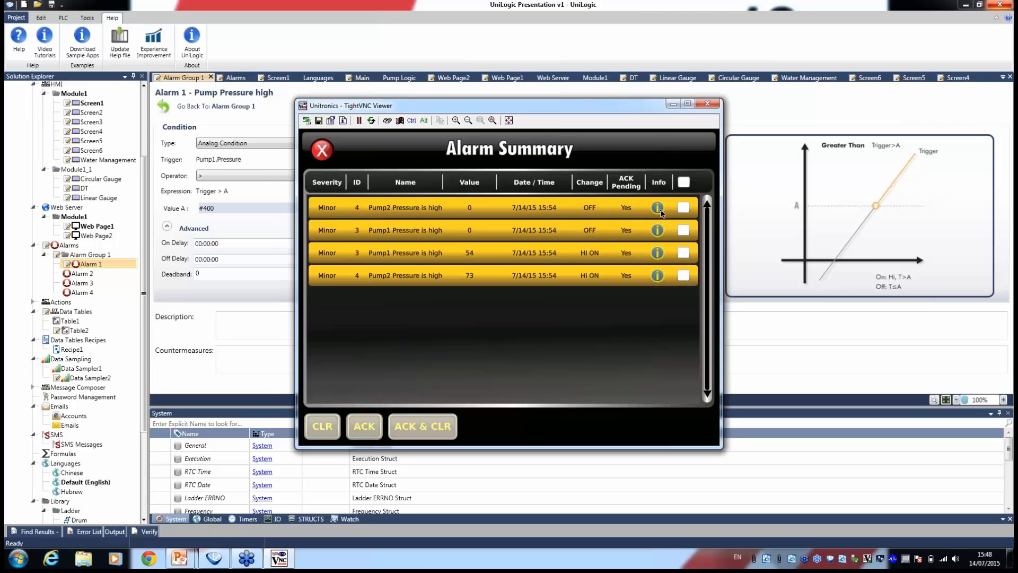
click(657, 208)
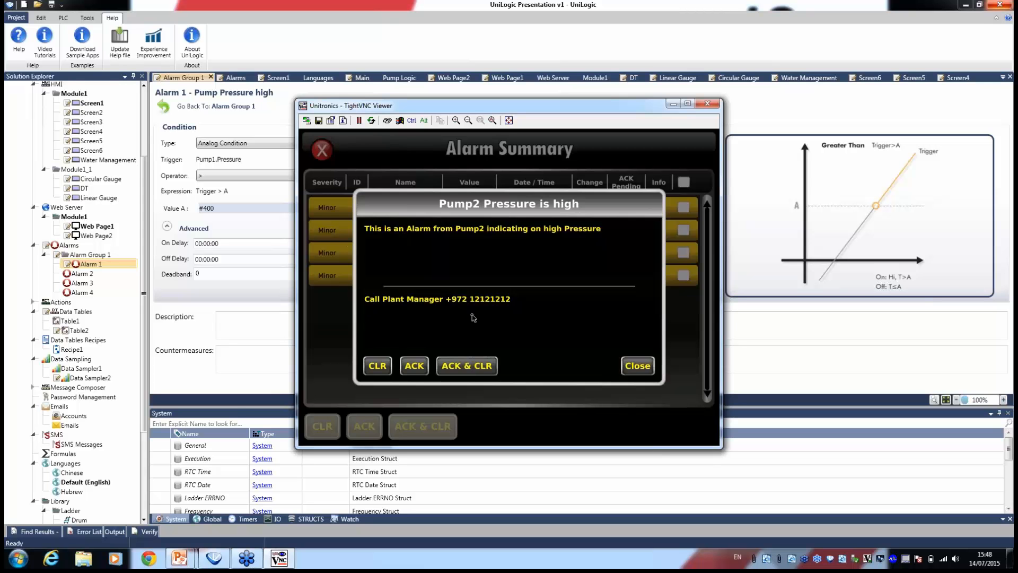
click(415, 366)
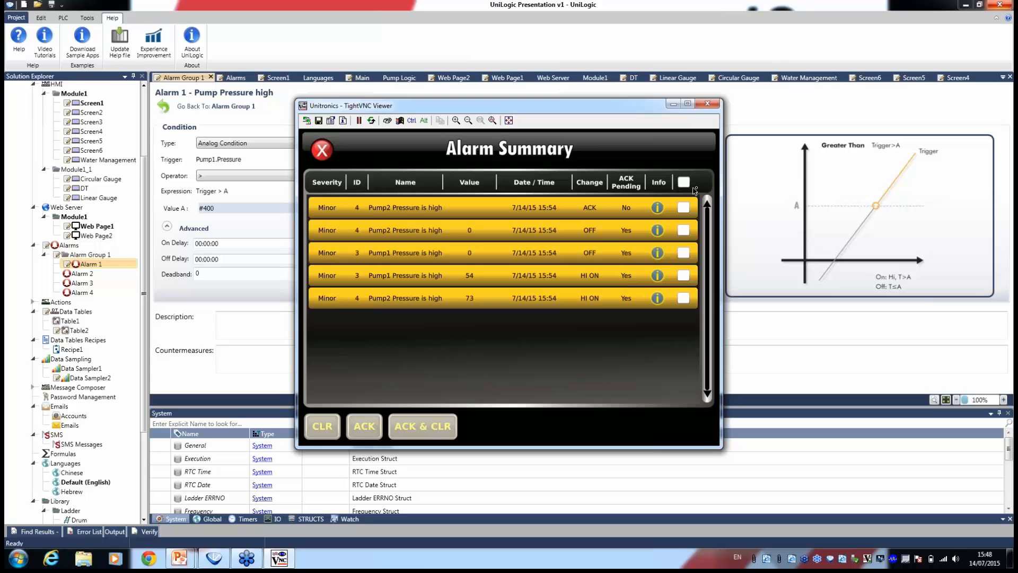
Step: Select the entries in the Alarm Summary and acknowledge the remaining alarms
click(683, 207)
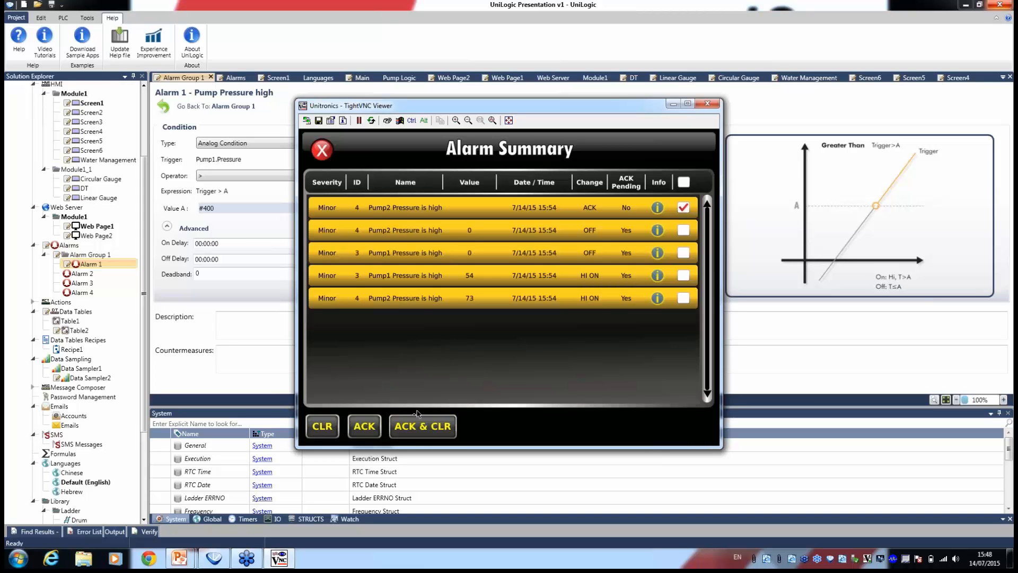
click(364, 435)
click(684, 182)
click(365, 434)
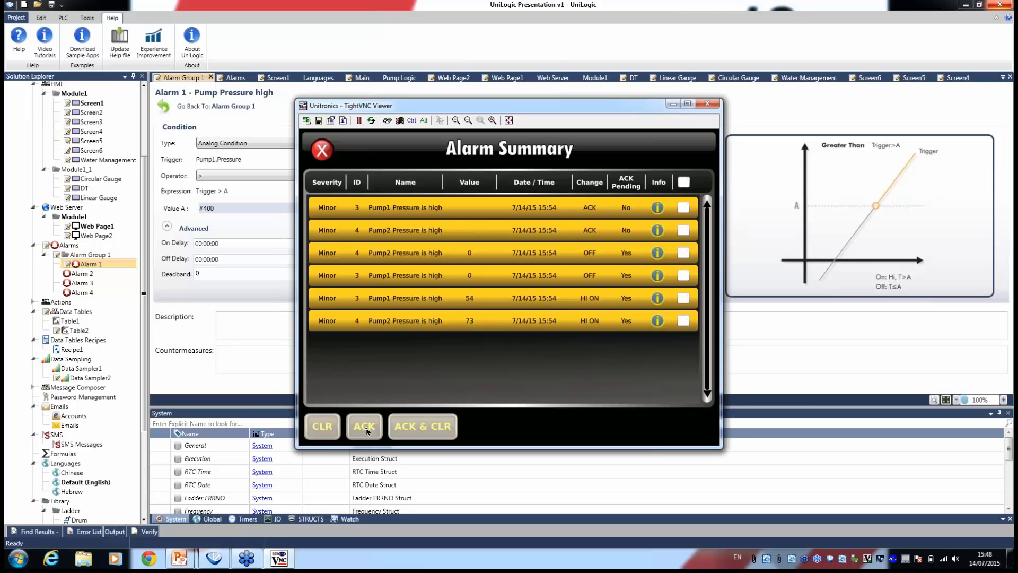
Step: Clear all entries from the Alarm Summary and close it
click(684, 182)
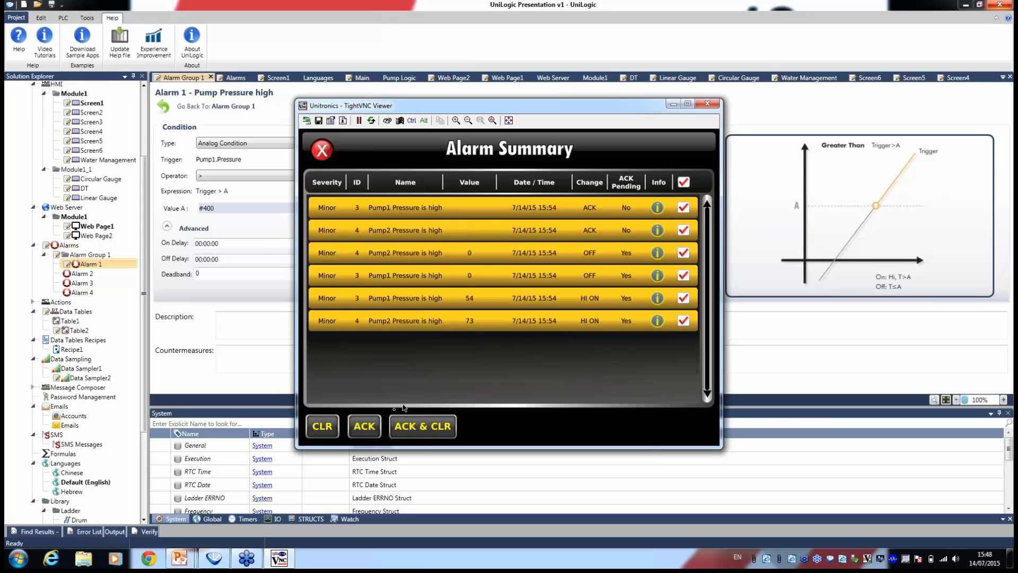
click(328, 430)
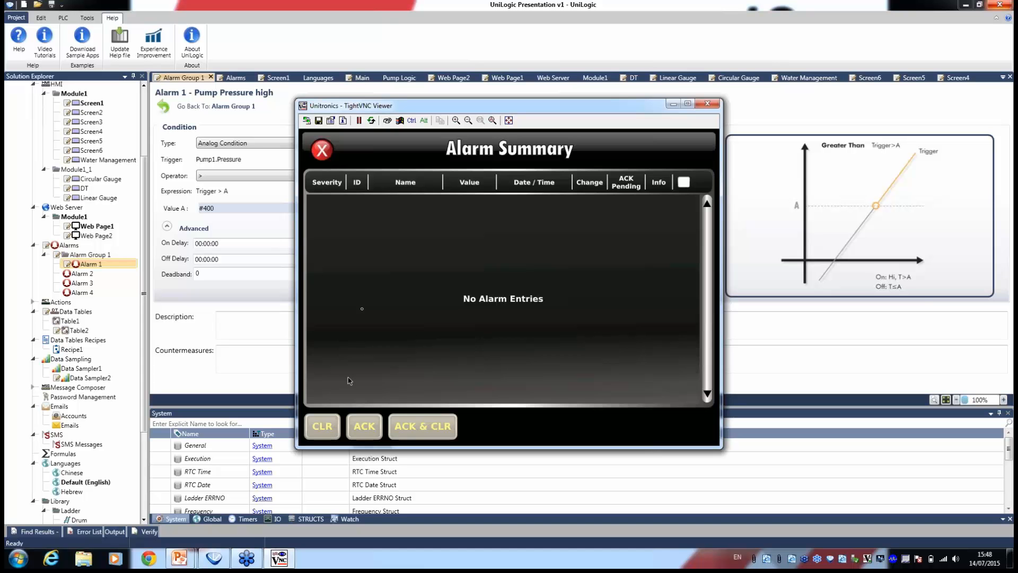
click(324, 155)
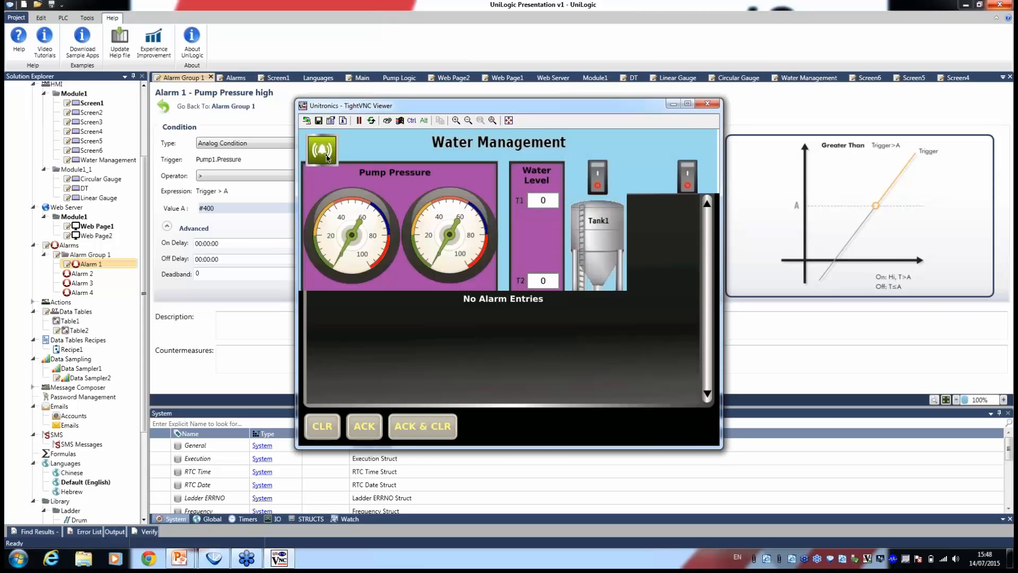
Step: Go to the Alarms screen and examine the disable and shelve options of the Tank1 water level alarm
click(314, 430)
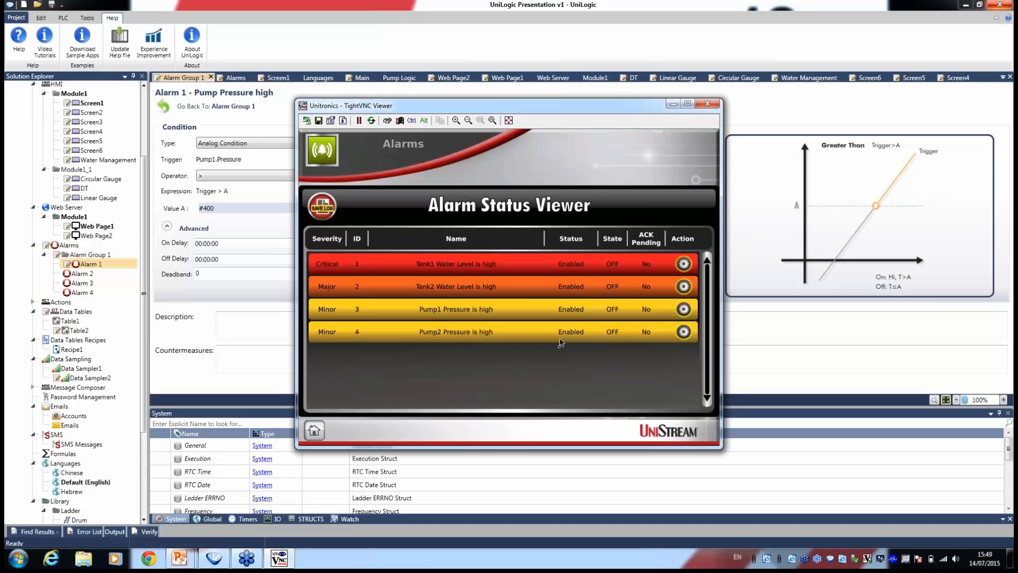
click(684, 265)
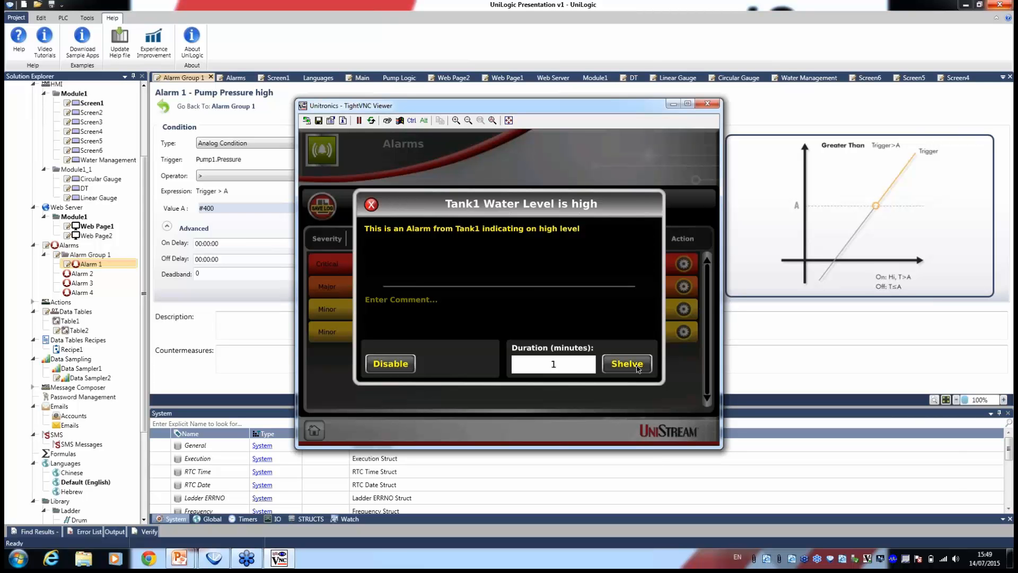
click(371, 204)
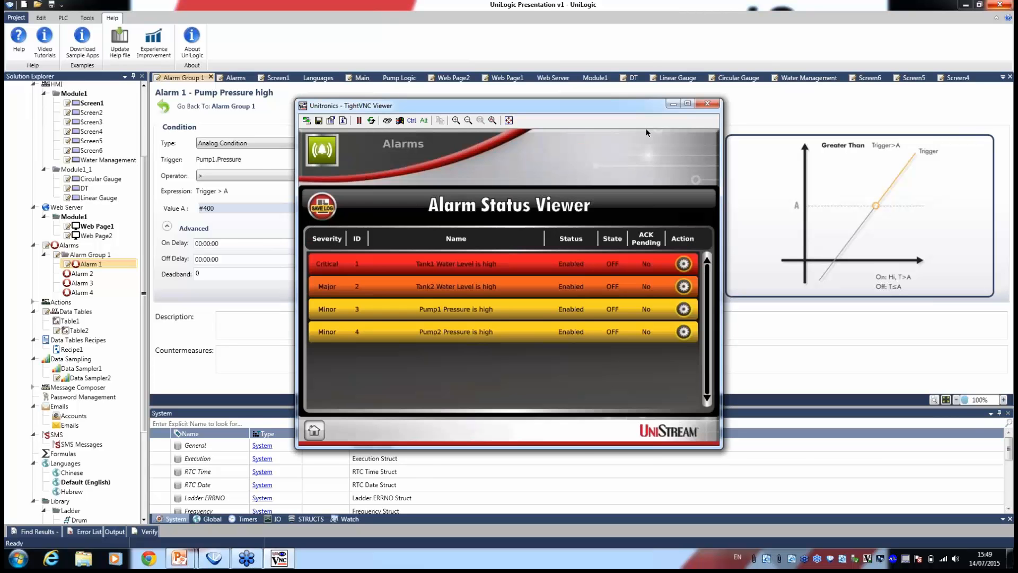
Step: Minimize the VNC viewer and switch to the PowerPoint slide show at the Built-in Alarms slide
click(674, 103)
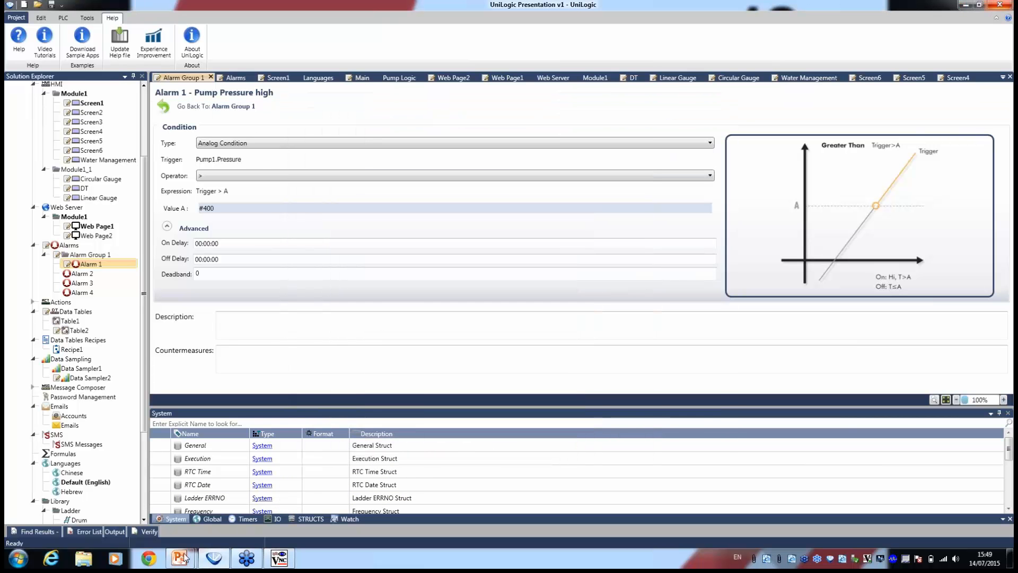
click(179, 557)
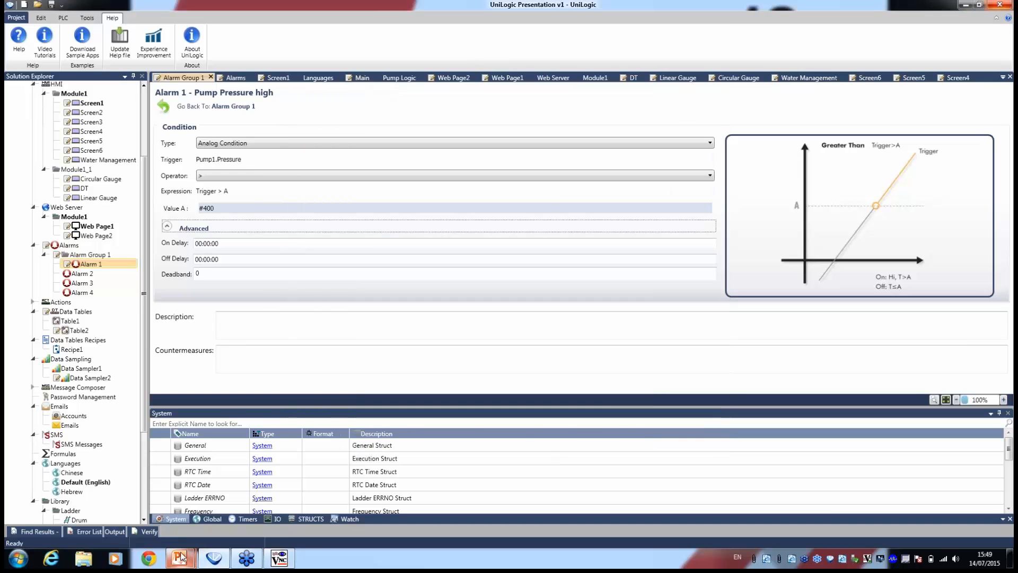
click(179, 557)
click(222, 530)
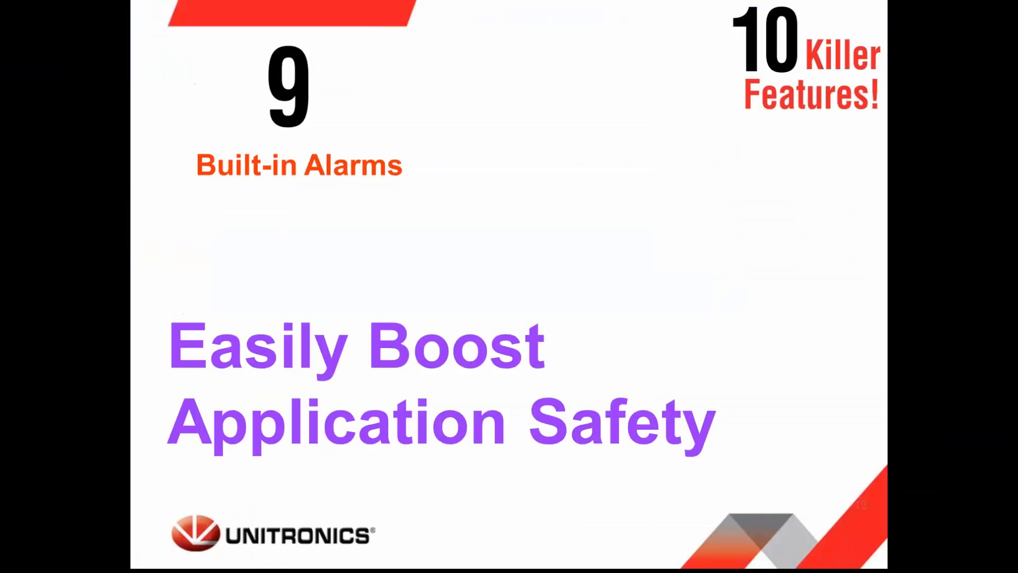
Step: Advance the slide show, switch to UniLogic, and open Remote Slave1 under the MODBUS master in the PLC communication protocols
key(Right)
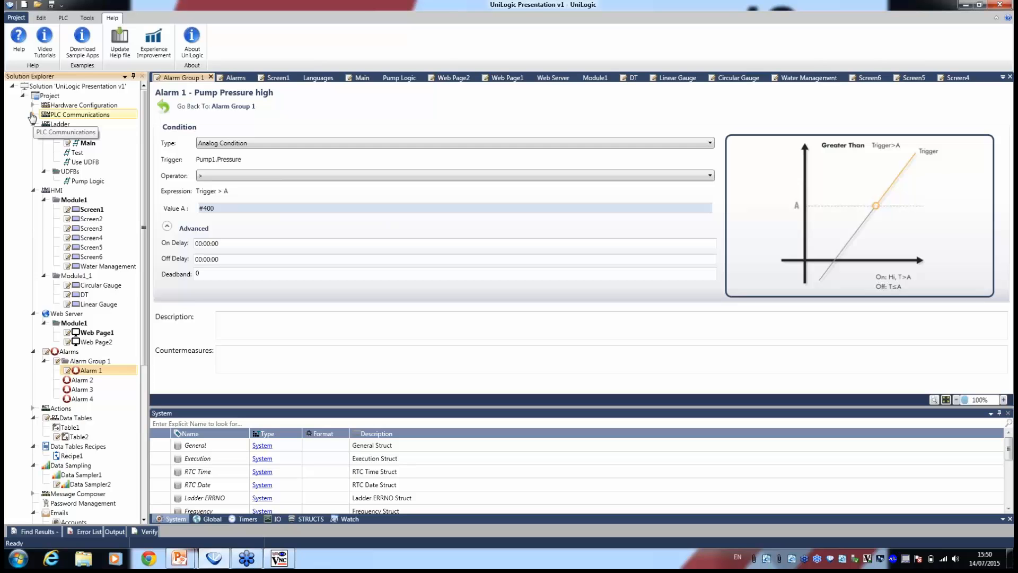
click(32, 114)
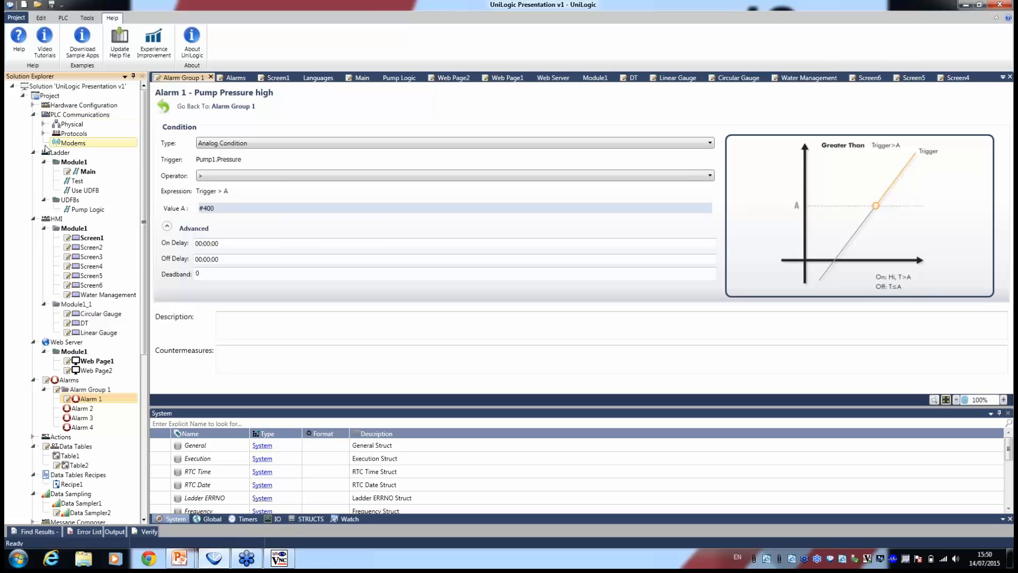
click(42, 135)
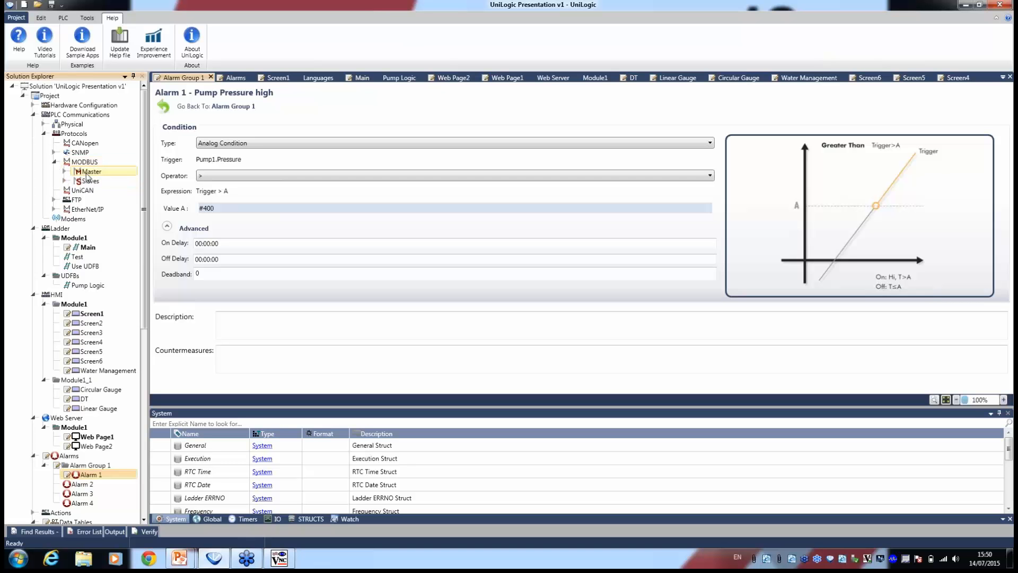
click(64, 172)
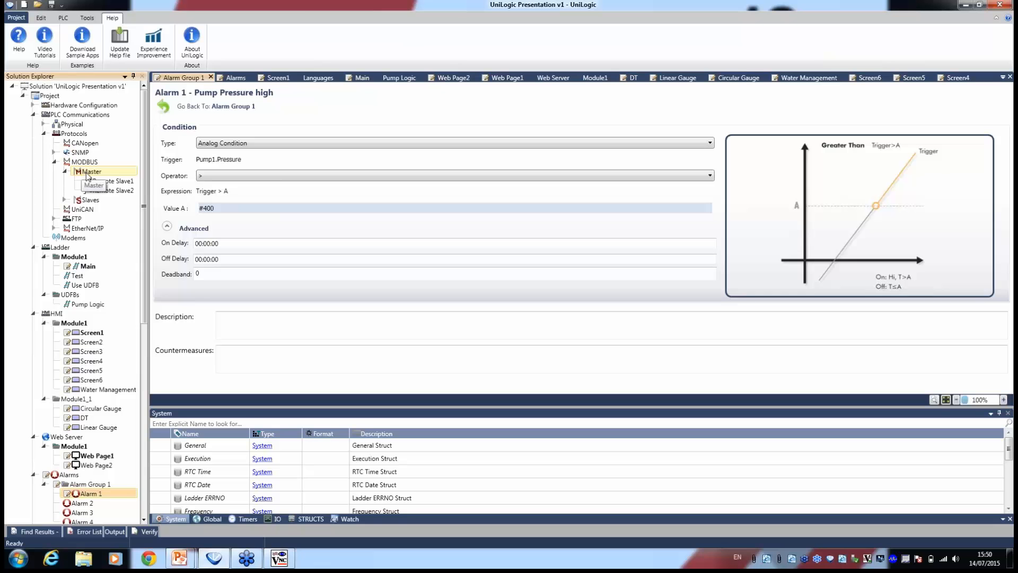
click(104, 185)
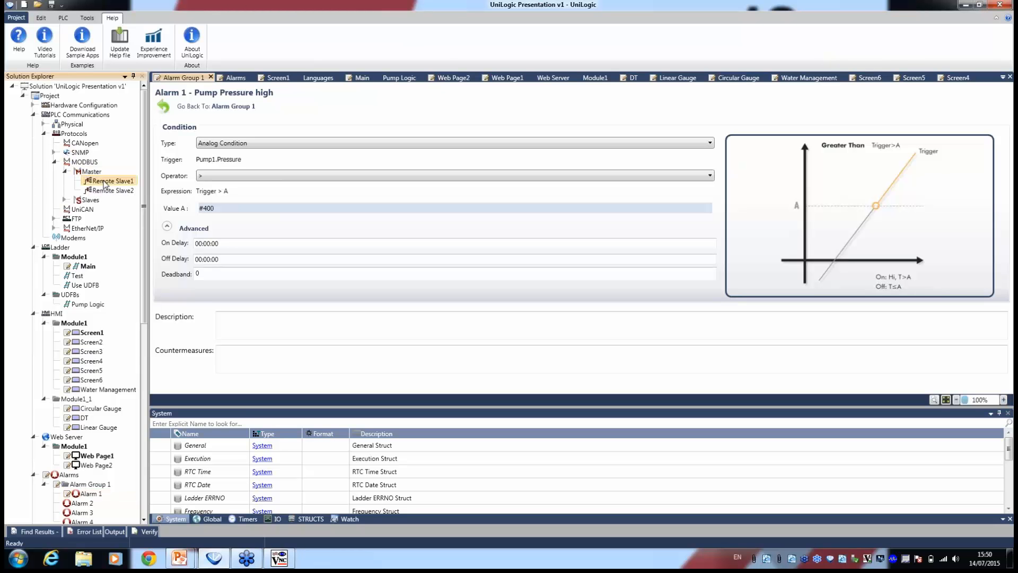
double_click(105, 184)
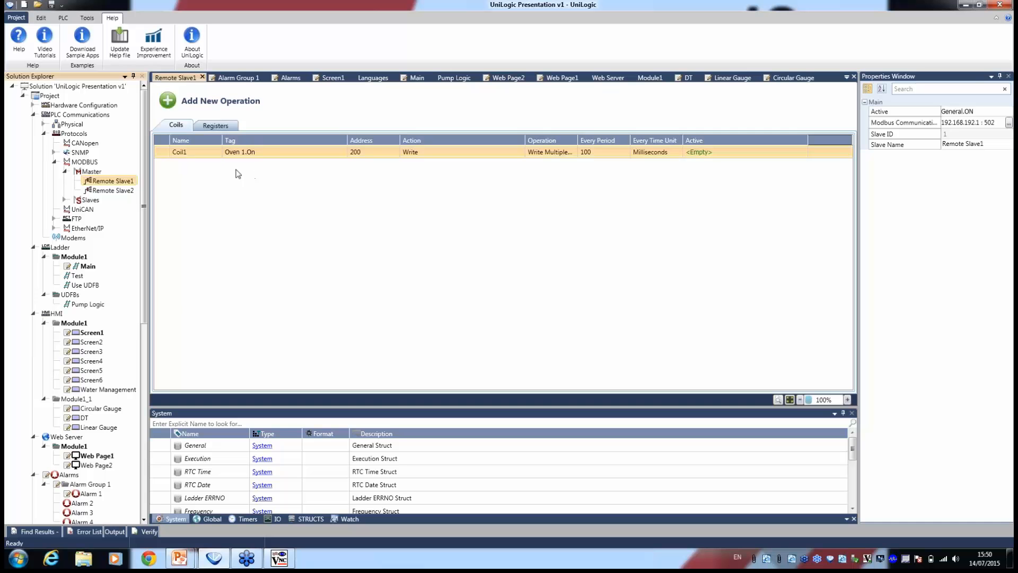
Step: Examine the Com port choices in Remote Slave1's Modbus Communications settings and close the dialog
click(1008, 123)
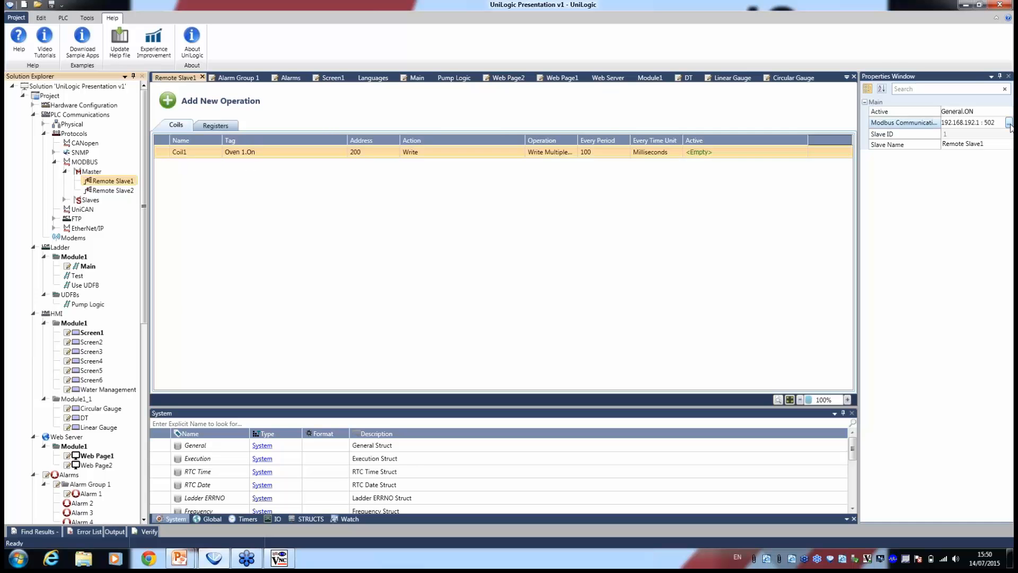
click(1008, 123)
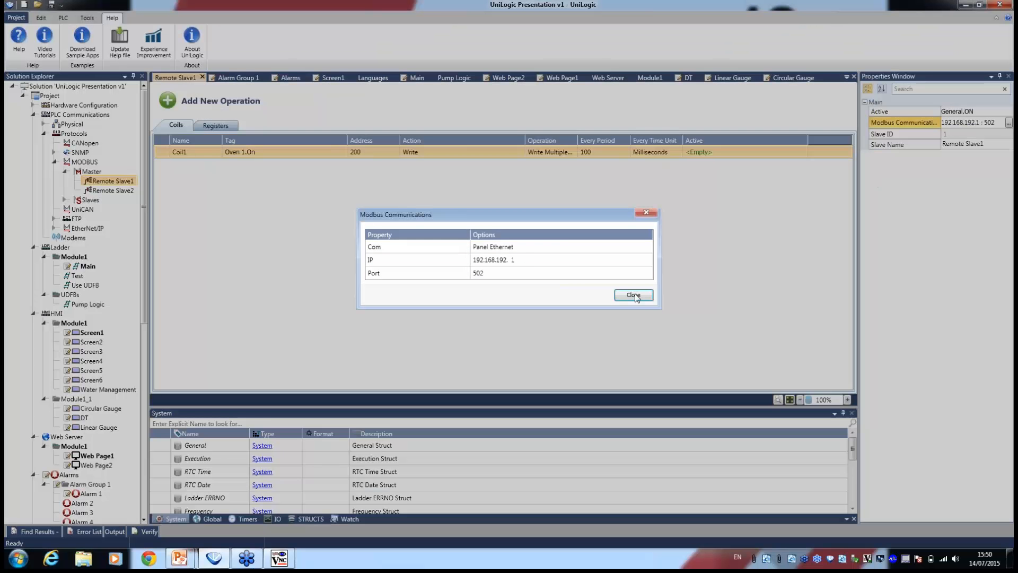
click(568, 246)
click(568, 246)
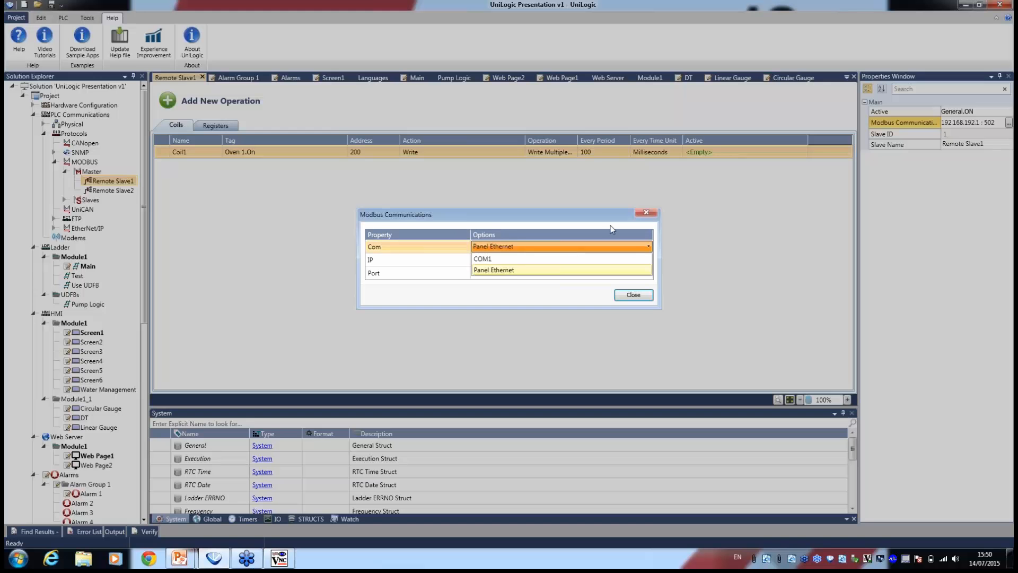
click(654, 214)
click(654, 214)
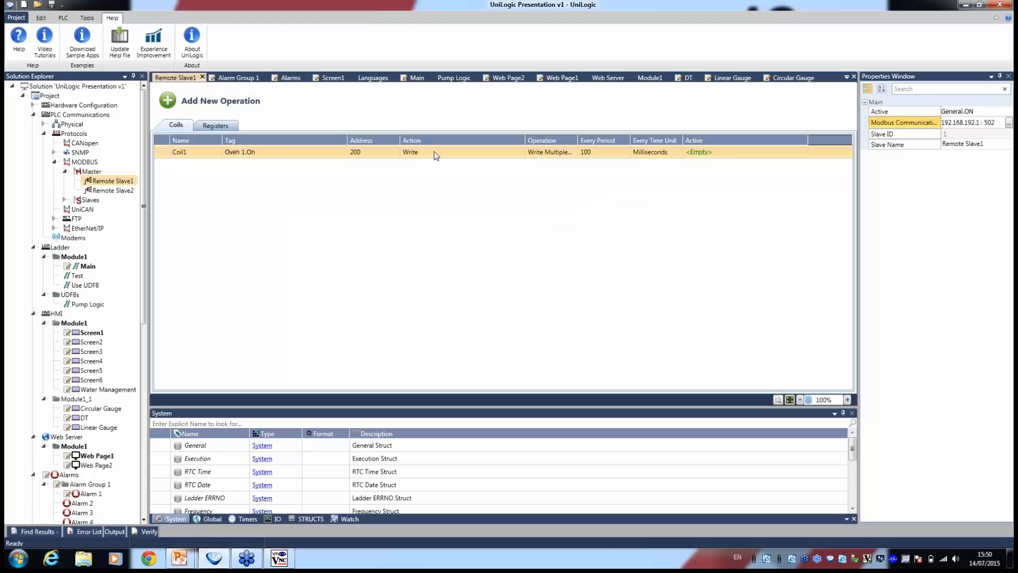
Step: Add a new register operation to Remote Slave1 and link it to the Oven 1.Current Temp tag
click(220, 127)
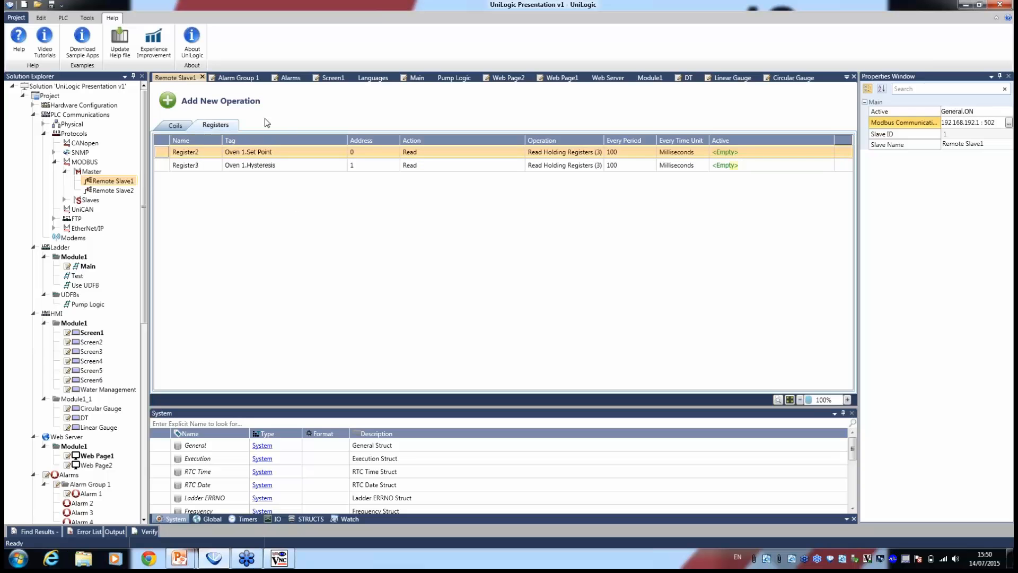
click(222, 103)
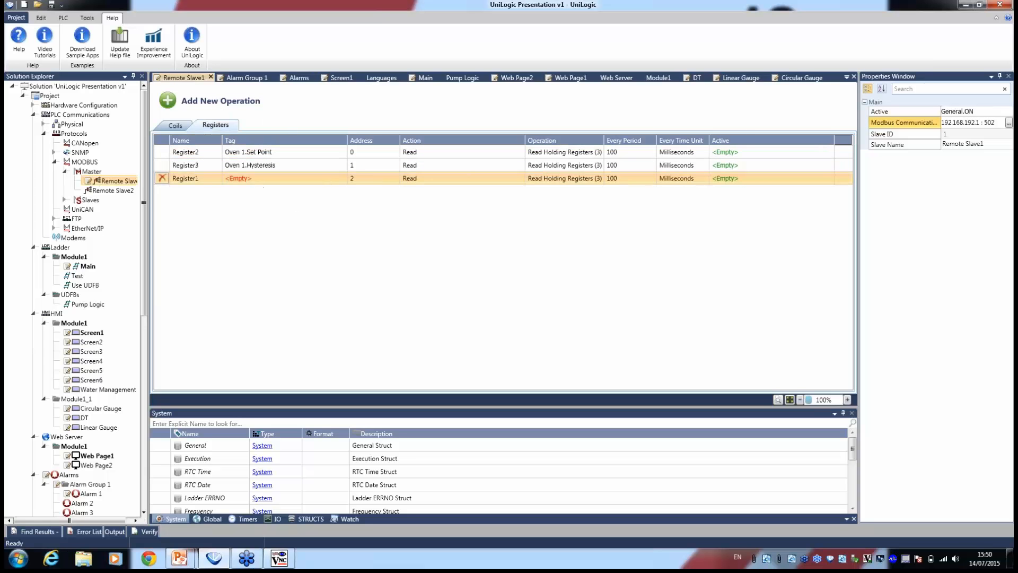
click(255, 179)
text(oven)
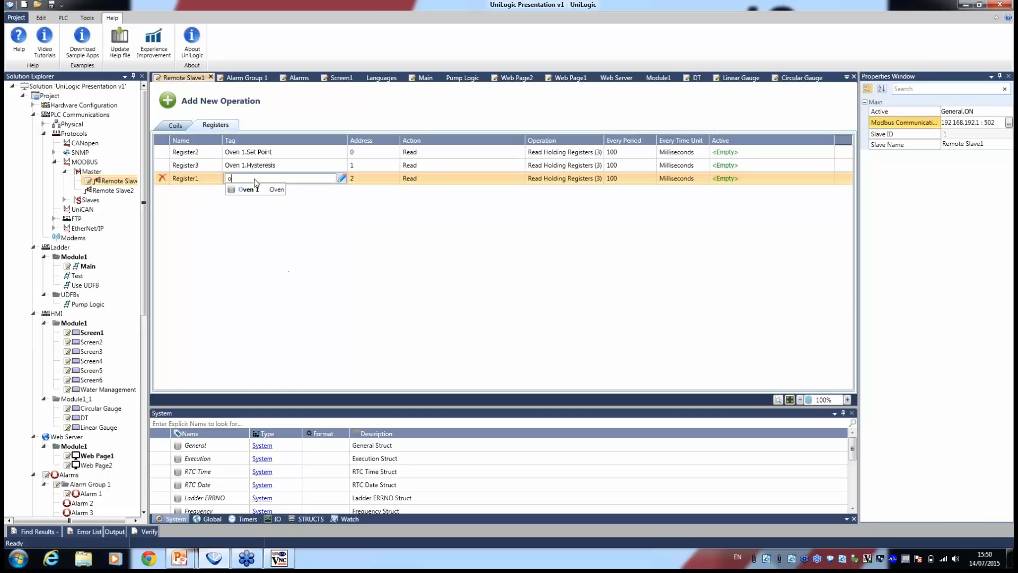
click(259, 189)
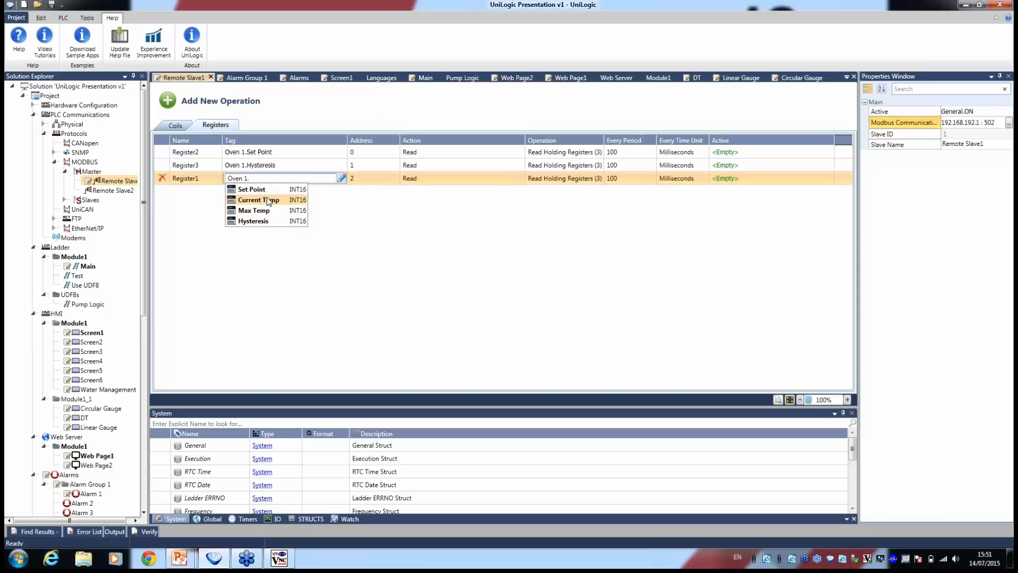
click(268, 200)
Step: Set the new register operation's address to 300 and its action to Read, and check the available operation types
click(375, 181)
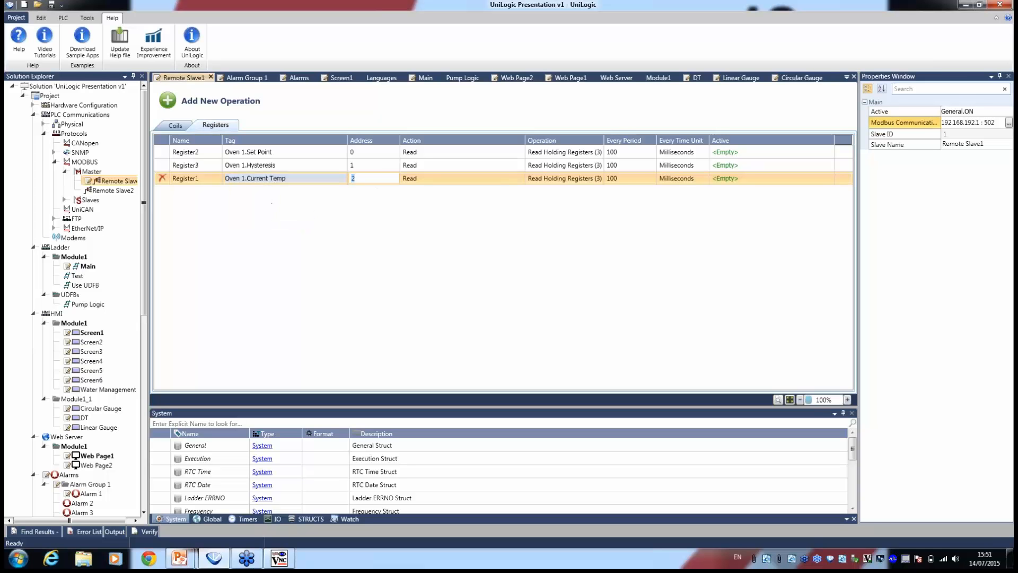
text(300)
click(425, 180)
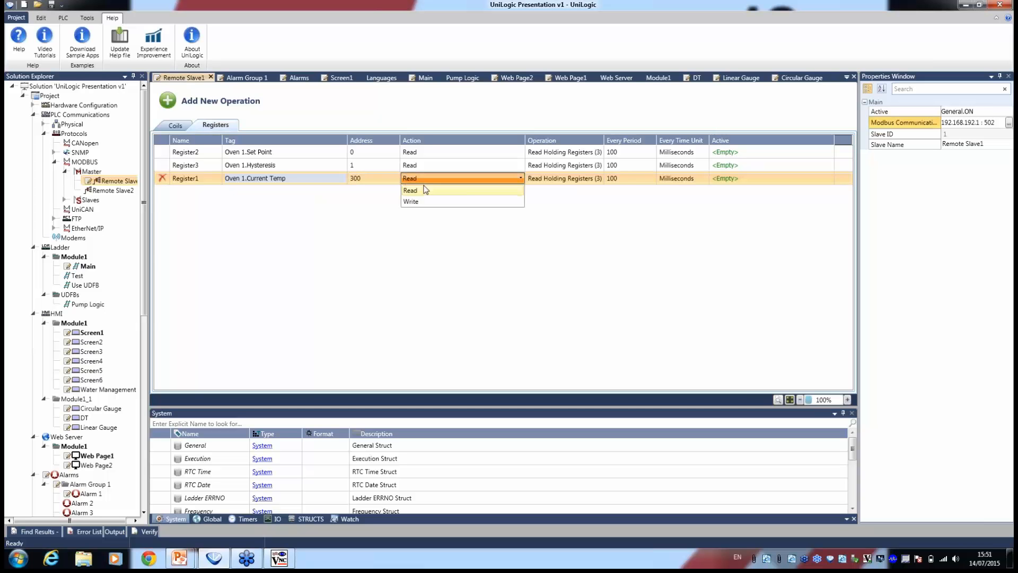
click(419, 192)
click(570, 180)
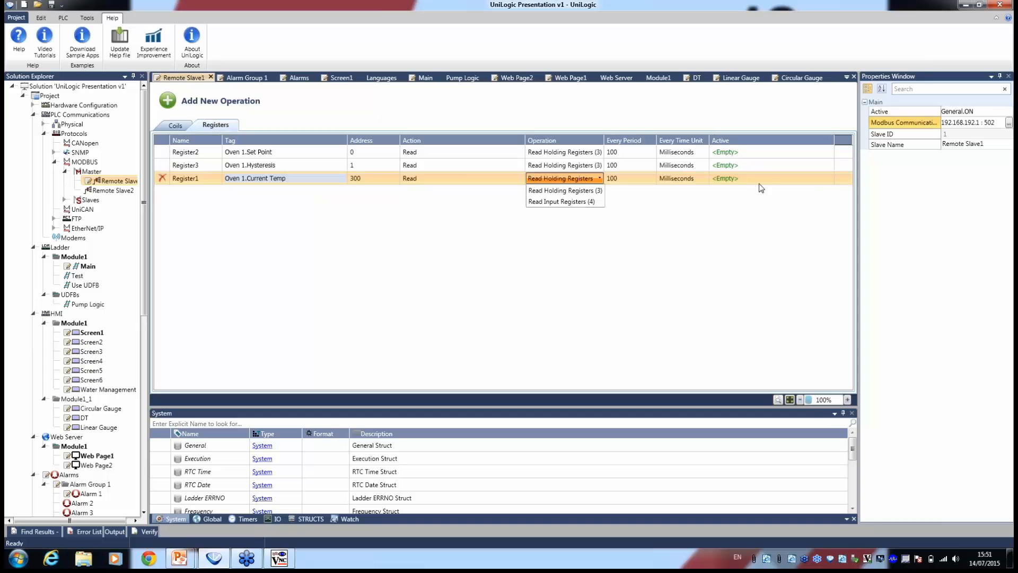
click(747, 209)
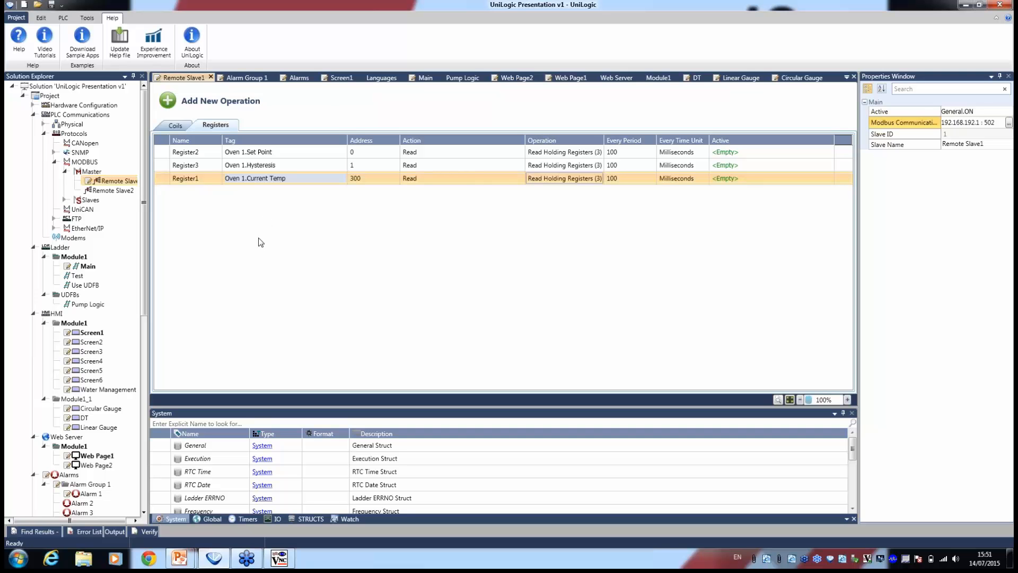
Step: Add six scanner nodes to the EtherNet/IP Scanner and view the input tag choices of Scanner Node1
click(54, 228)
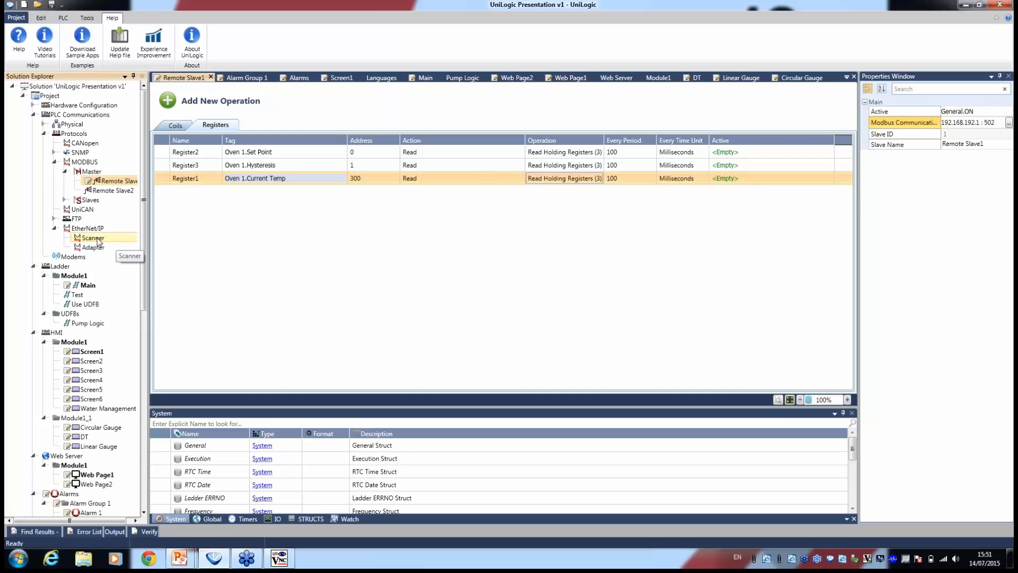
double_click(94, 237)
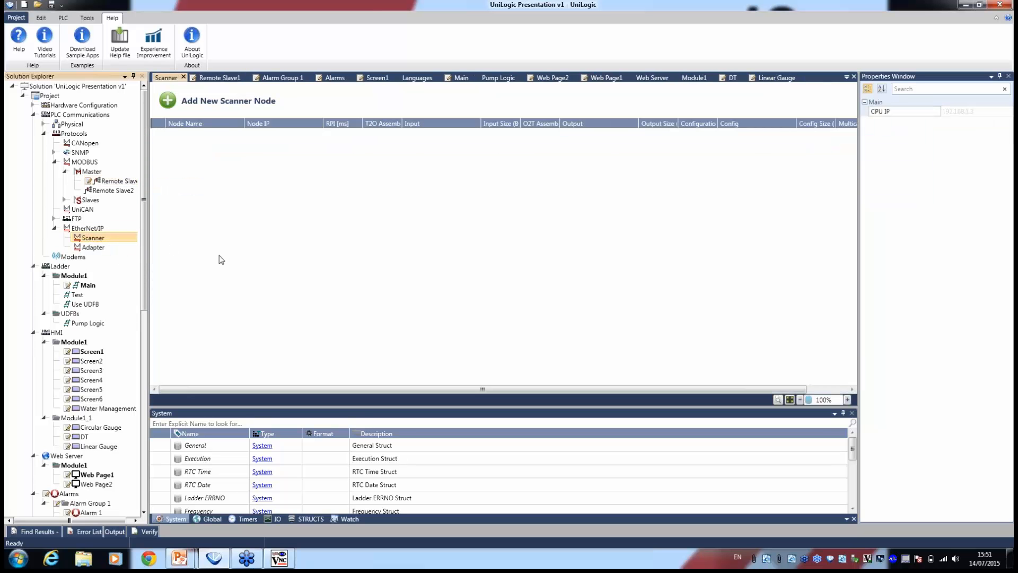
click(221, 102)
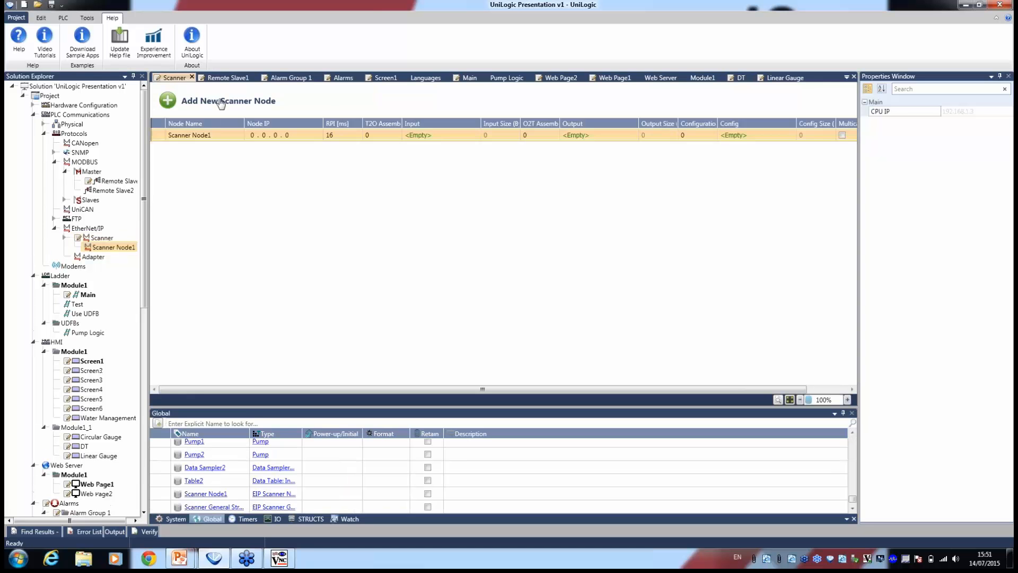
click(222, 101)
click(222, 102)
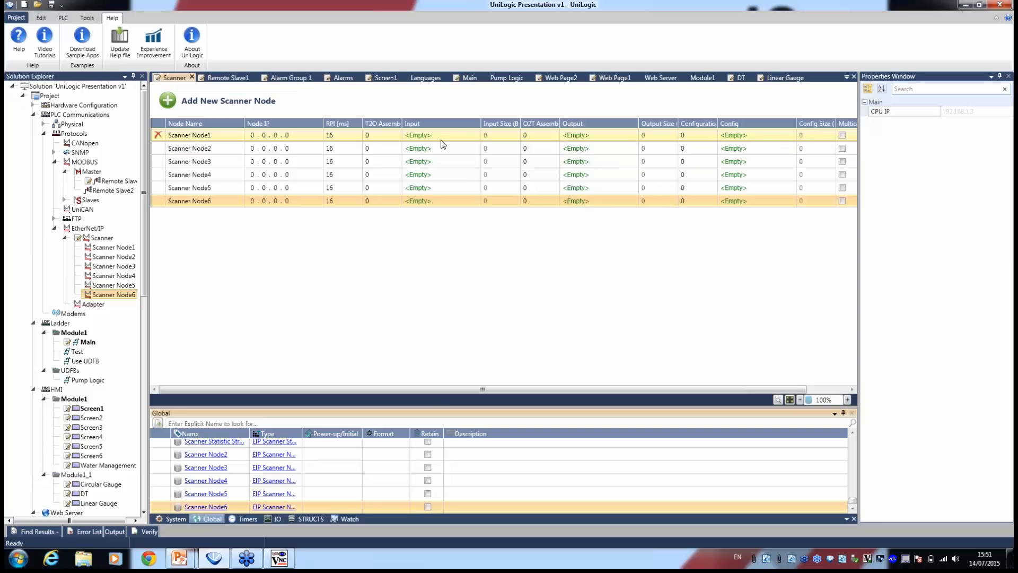
click(457, 134)
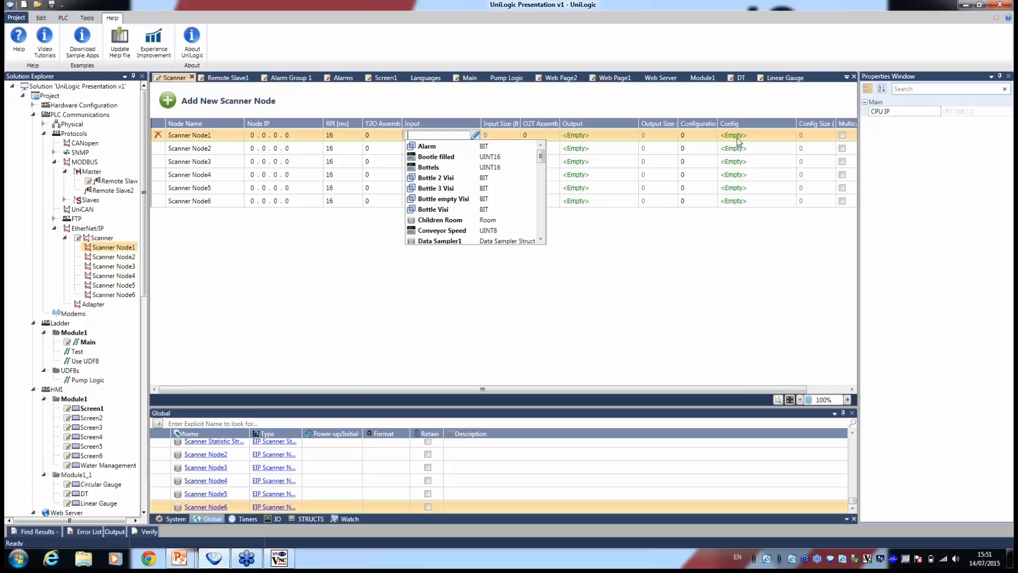
click(709, 254)
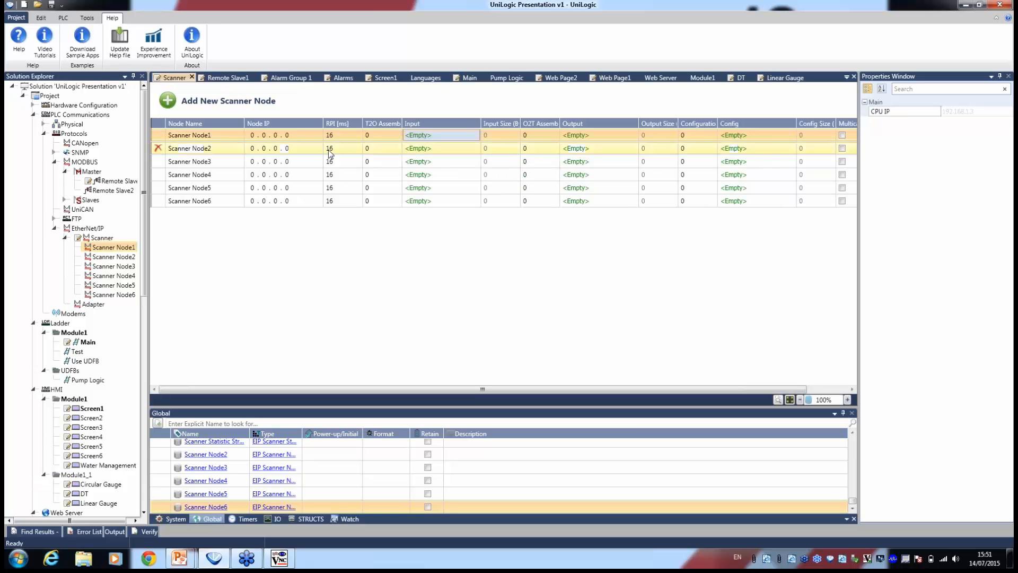